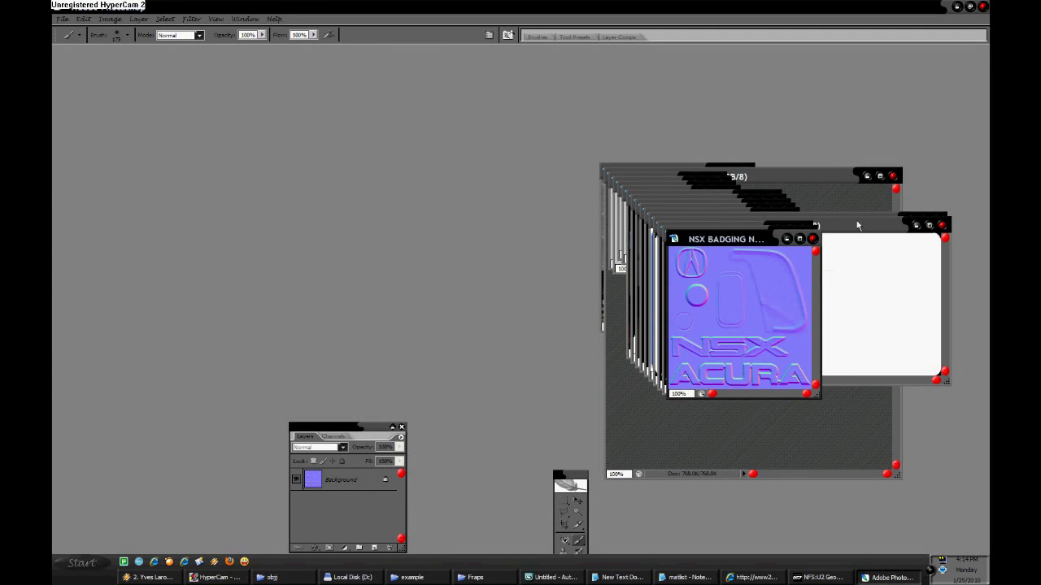
# Step: Close the badging, license plate, hoodtrunk and driver sport texture documents
pyautogui.click(812, 238)
pyautogui.click(808, 234)
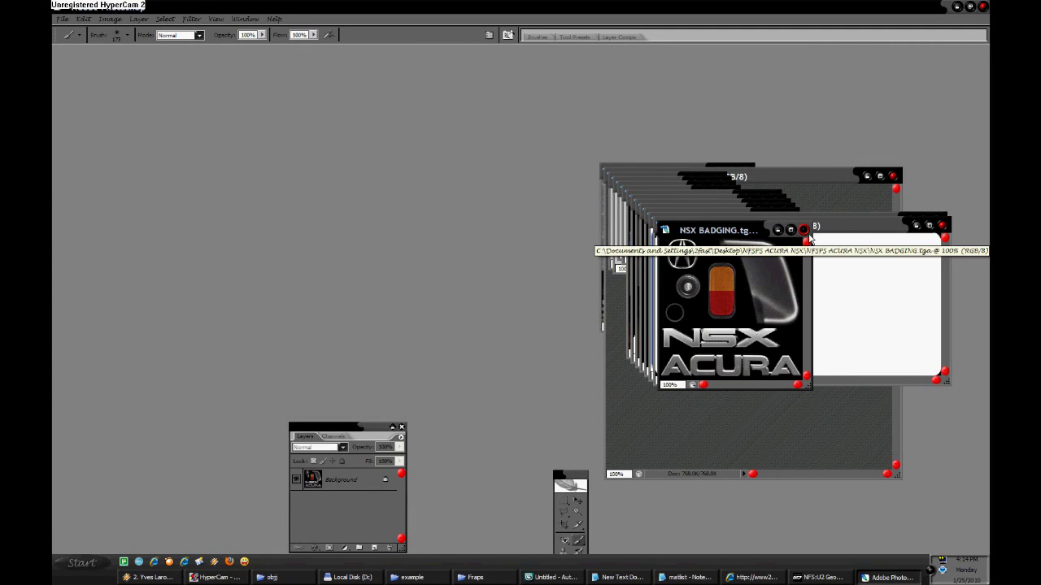
pyautogui.click(804, 231)
pyautogui.click(940, 222)
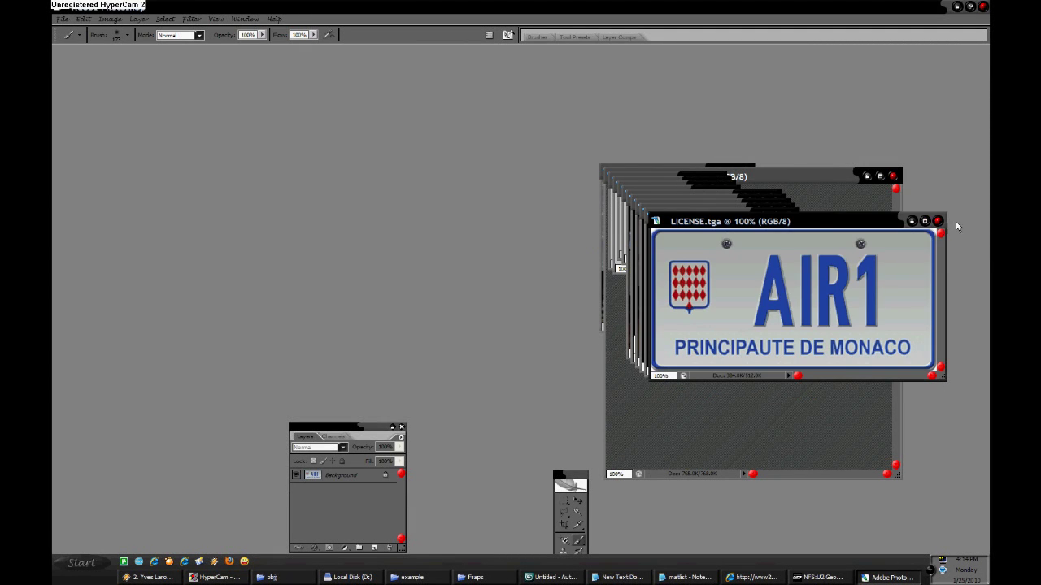
pyautogui.click(937, 220)
pyautogui.click(785, 213)
pyautogui.click(782, 208)
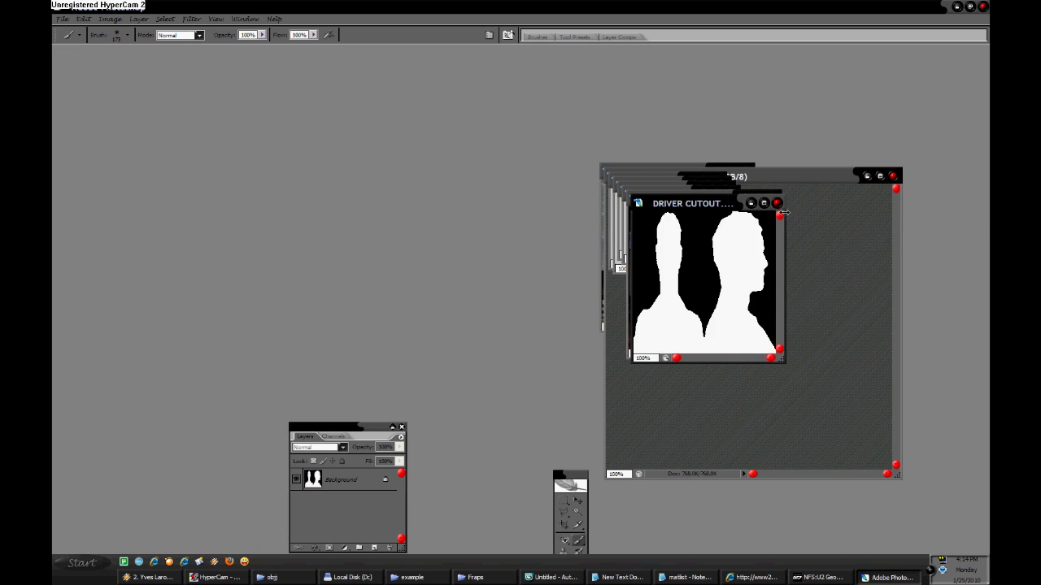
# Step: Close the remaining driver, door, carbon and BOTTOM textures and bring up the Notepad material list
pyautogui.click(778, 204)
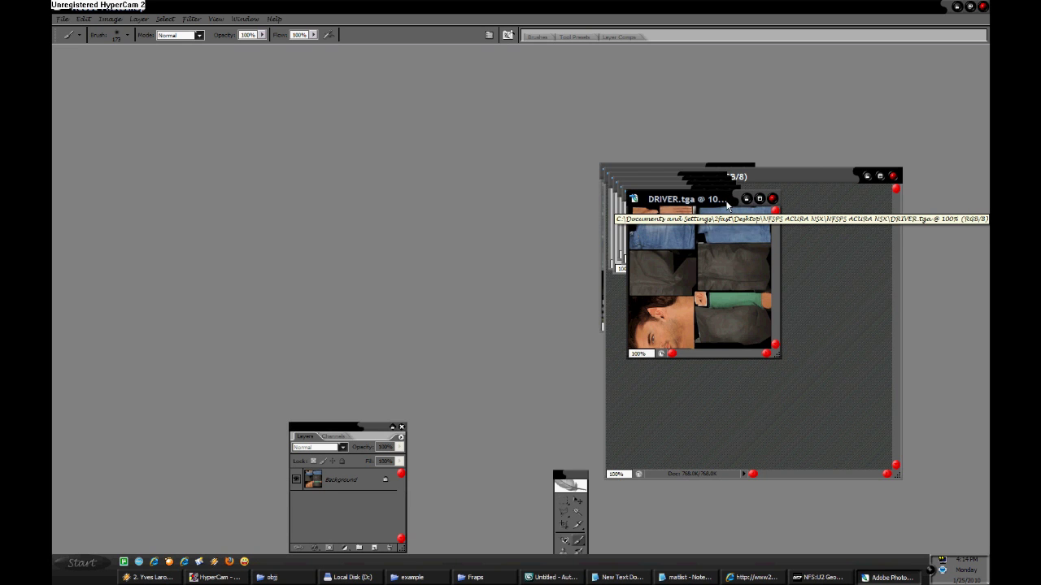
pyautogui.click(773, 199)
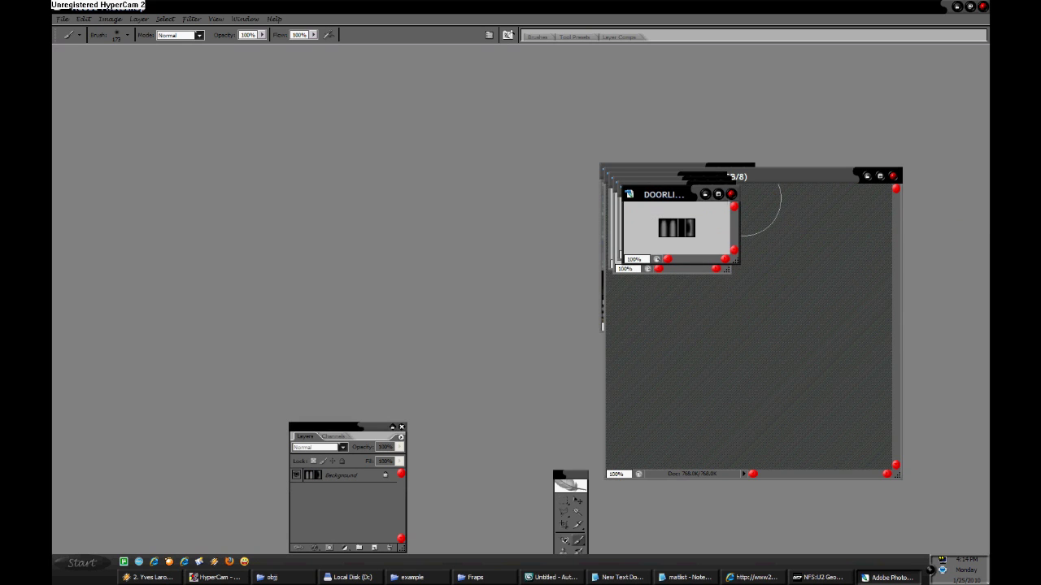
pyautogui.click(731, 195)
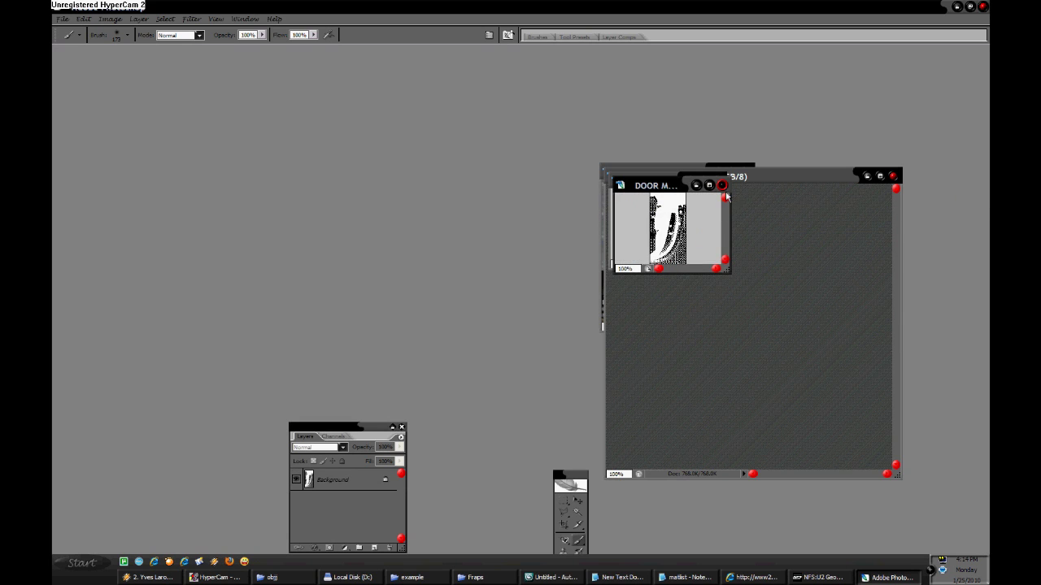
pyautogui.click(722, 187)
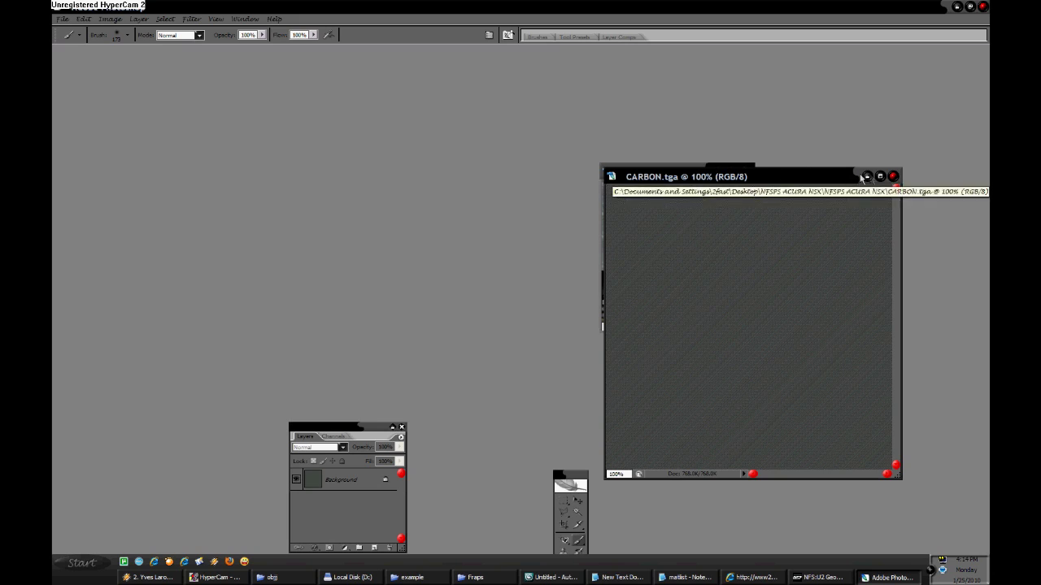
pyautogui.click(894, 178)
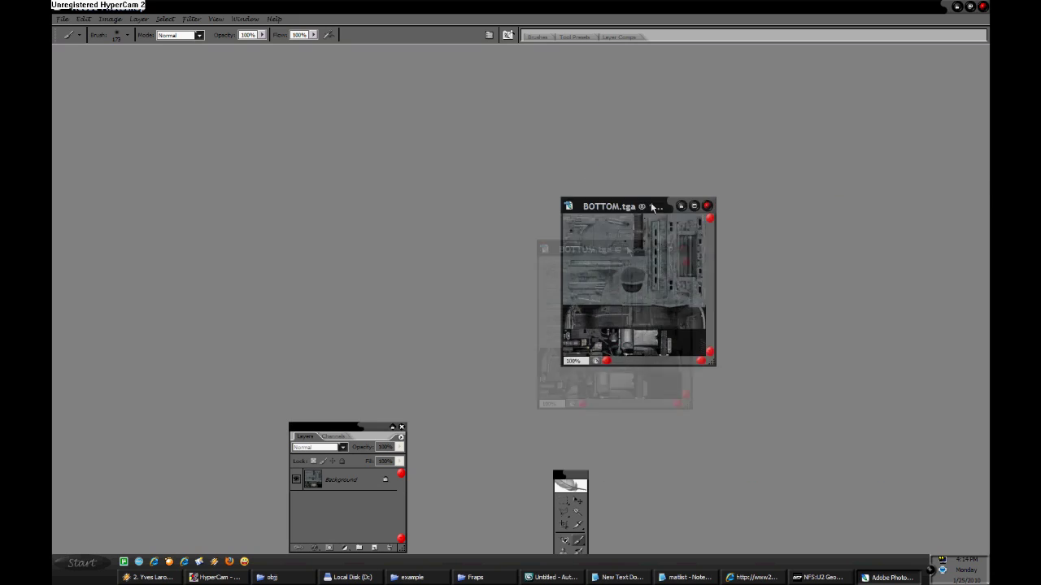
pyautogui.click(709, 193)
pyautogui.hotkey('alt', 'Tab')
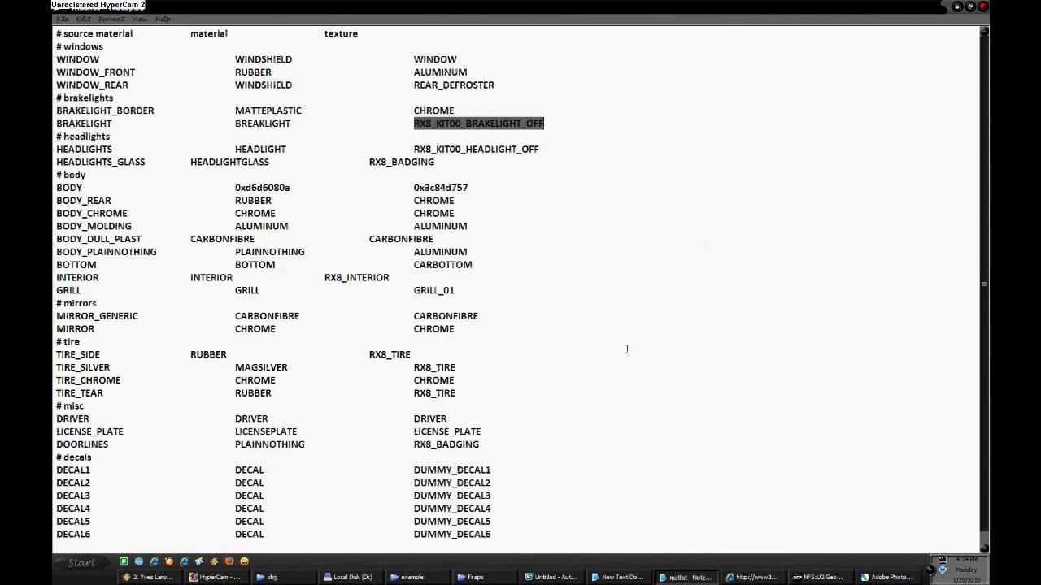
pyautogui.click(614, 342)
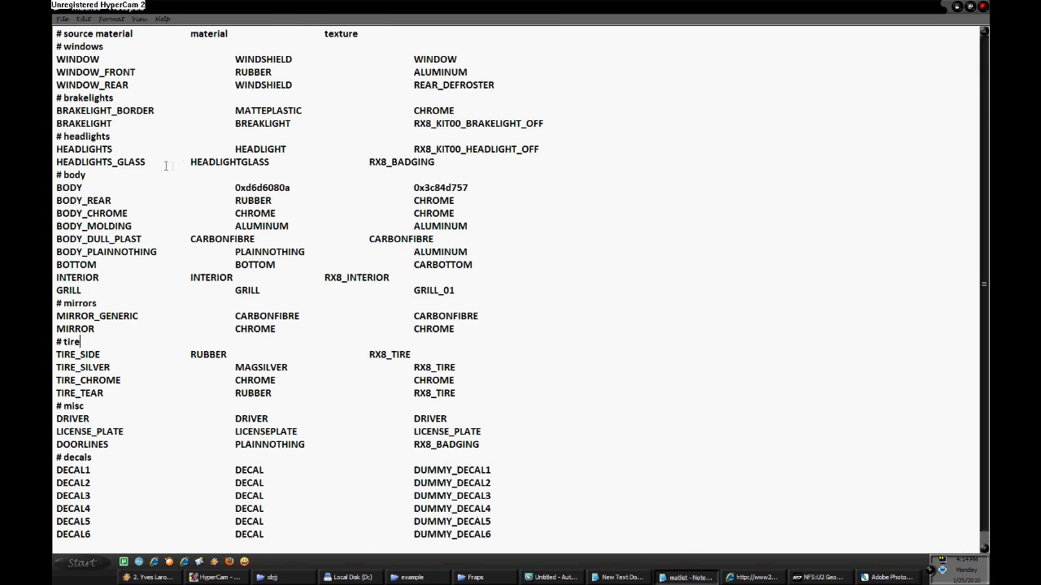
# Step: Replace CHROME with RX8_KIT00_BRAKELIGHT_OFF as the BRAKELIGHT_BORDER texture in the material list
pyautogui.moveTo(547, 123)
pyautogui.mouseDown()
pyautogui.moveTo(413, 124)
pyautogui.moveTo(430, 110)
pyautogui.mouseUp()
pyautogui.rightClick(431, 124)
pyautogui.click(451, 156)
pyautogui.rightClick(419, 110)
pyautogui.click(454, 153)
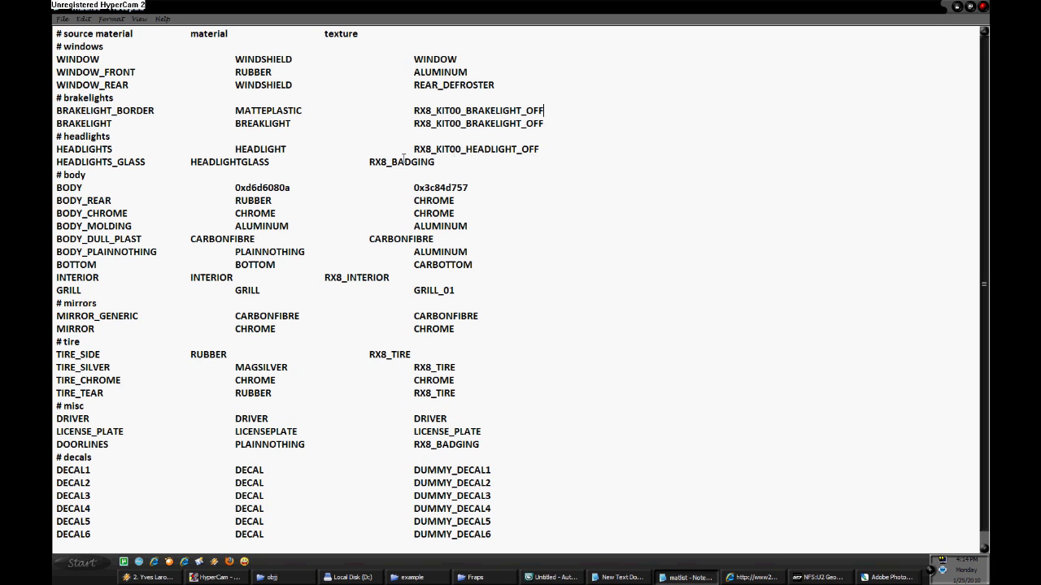
pyautogui.click(277, 577)
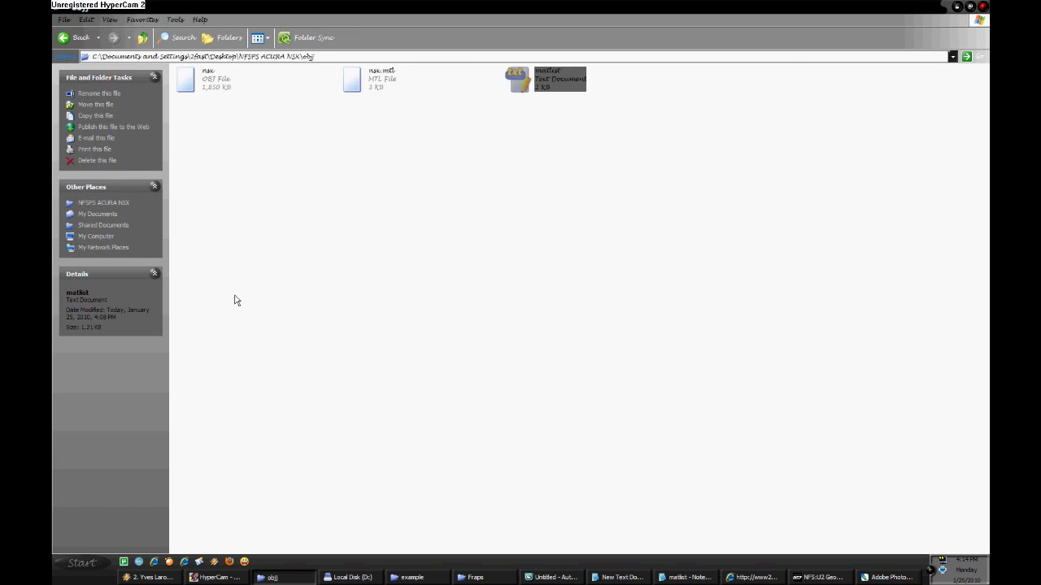
# Step: Browse to the NFSPS ACURA NSX folder in List view and open NSX HEADLIGHT GLASS.tga
pyautogui.click(68, 38)
pyautogui.doubleClick(391, 79)
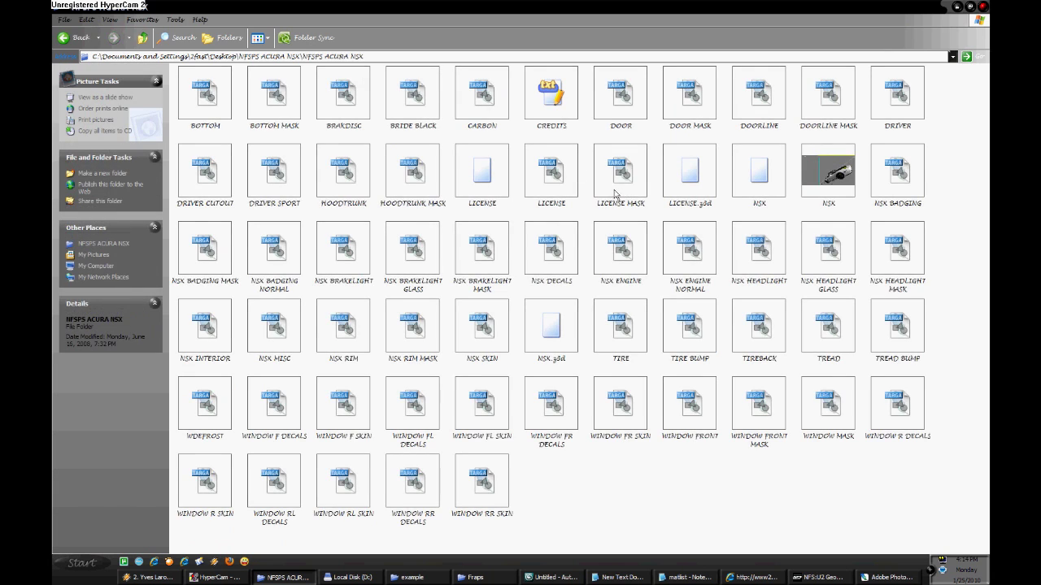
pyautogui.click(258, 37)
pyautogui.click(289, 96)
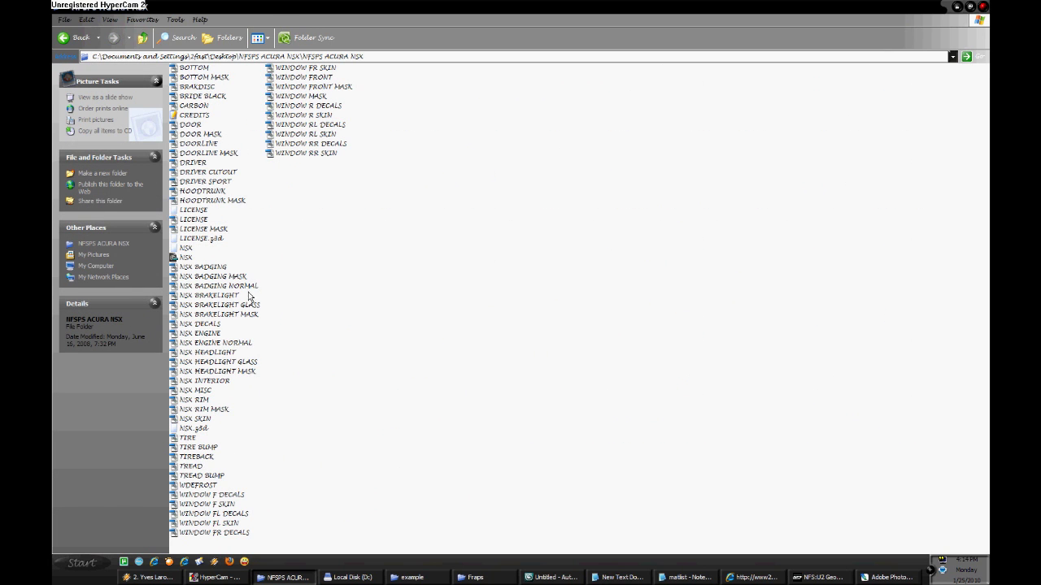
pyautogui.doubleClick(250, 364)
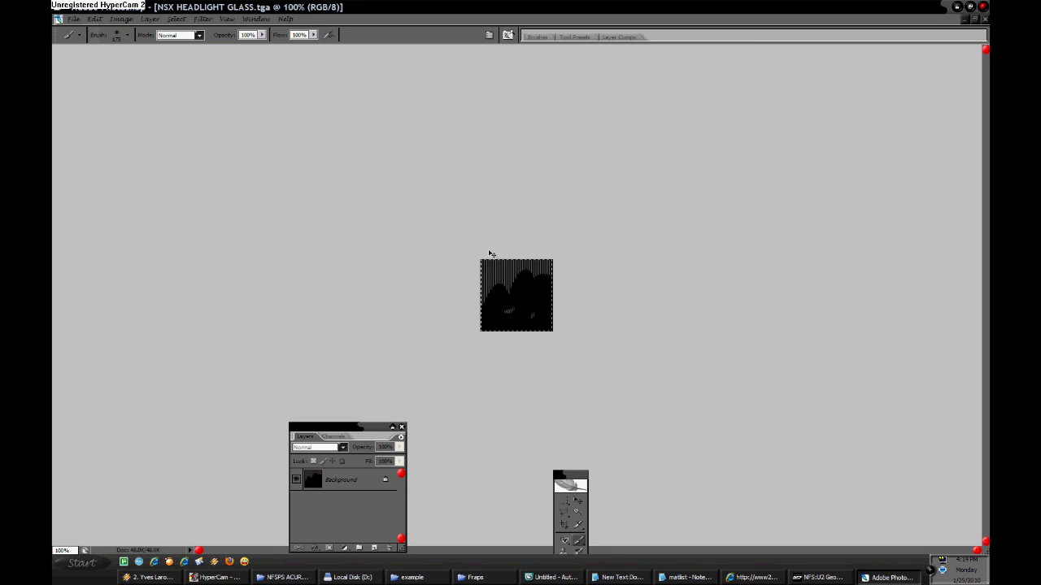
# Step: Flip the headlight glass texture vertically with Free Transform
pyautogui.click(95, 19)
pyautogui.click(105, 187)
pyautogui.rightClick(538, 304)
pyautogui.click(603, 449)
pyautogui.press('Return')
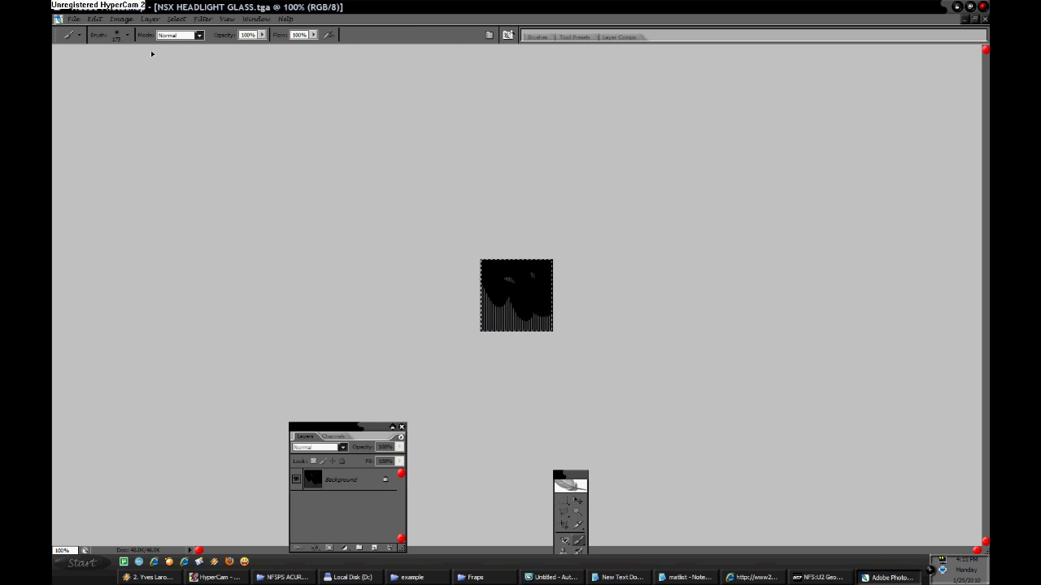
# Step: Start a Save As into the textures folder with D3D/DDS (*.DDS) format
pyautogui.hotkey('ctrl', 'shift', 's')
pyautogui.click(730, 134)
pyautogui.doubleClick(582, 173)
pyautogui.click(744, 328)
pyautogui.click(707, 360)
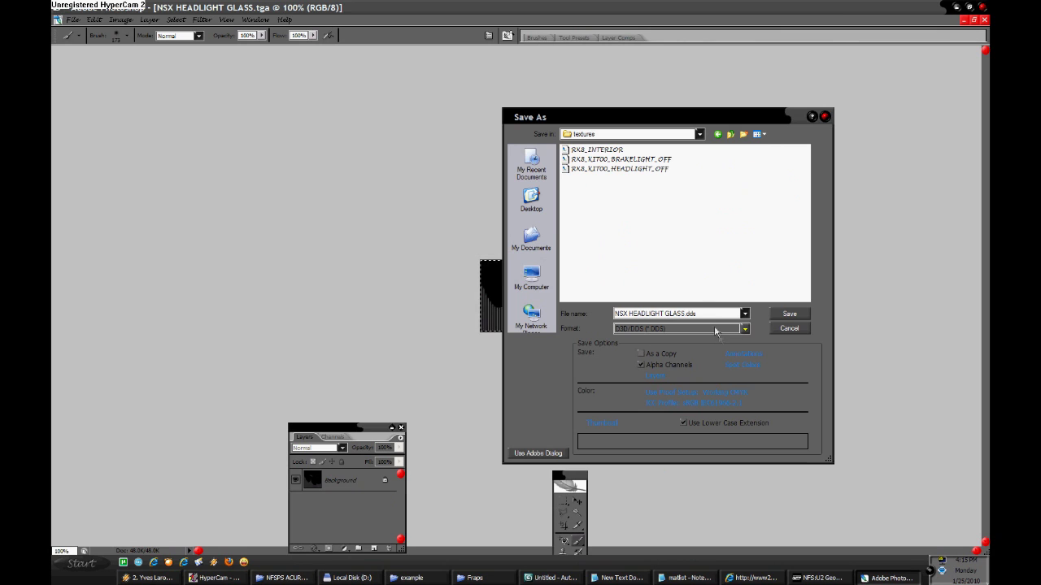
pyautogui.click(687, 578)
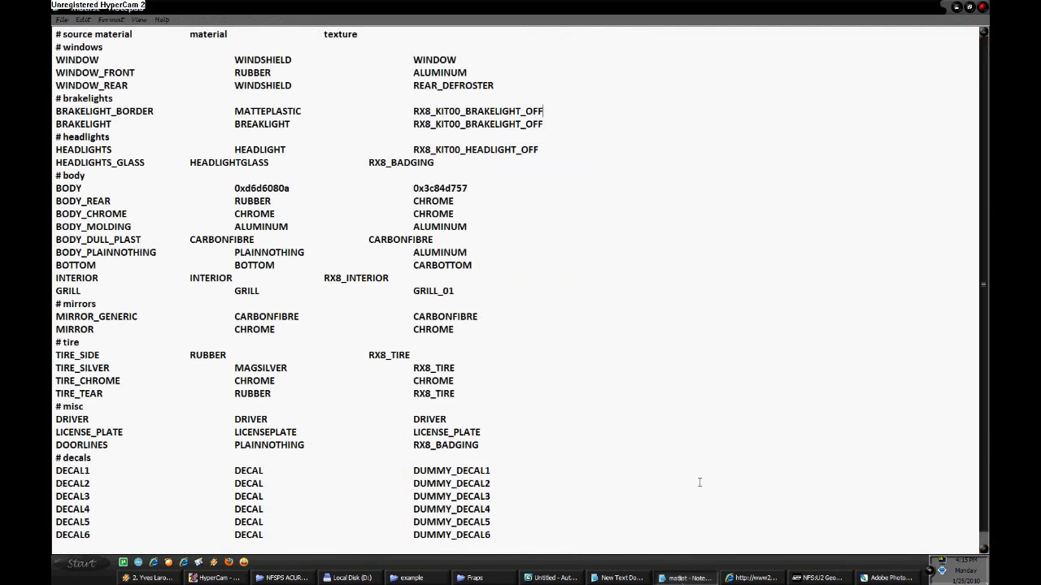
# Step: Align HEADLIGHTGLASS in the material column and copy the RX8_KIT00_HEADLIGHT_GLASS texture name
pyautogui.click(189, 162)
pyautogui.press('Tab')
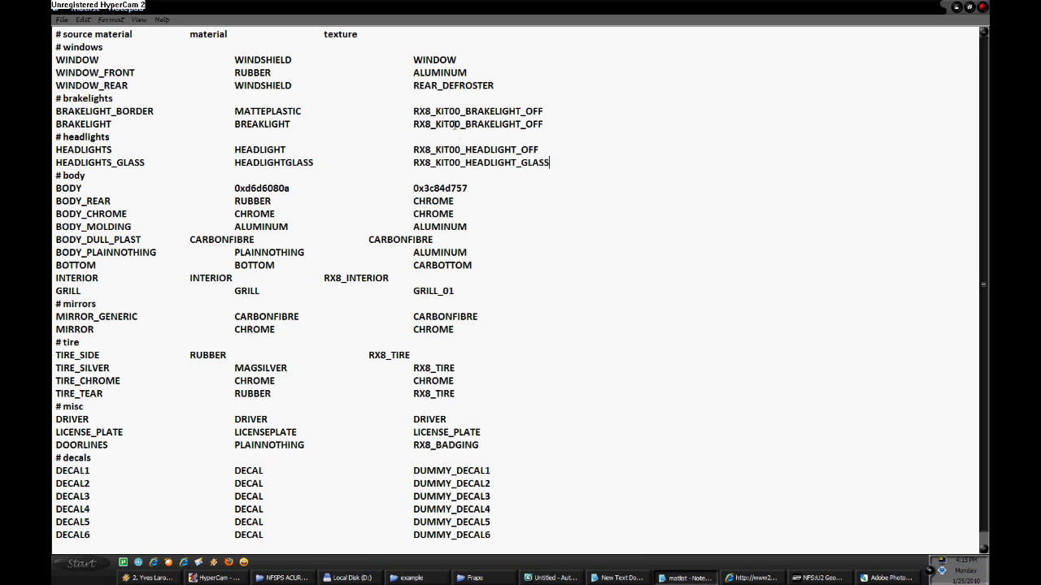
pyautogui.moveTo(551, 157); pyautogui.dragTo(419, 163)
pyautogui.click(891, 578)
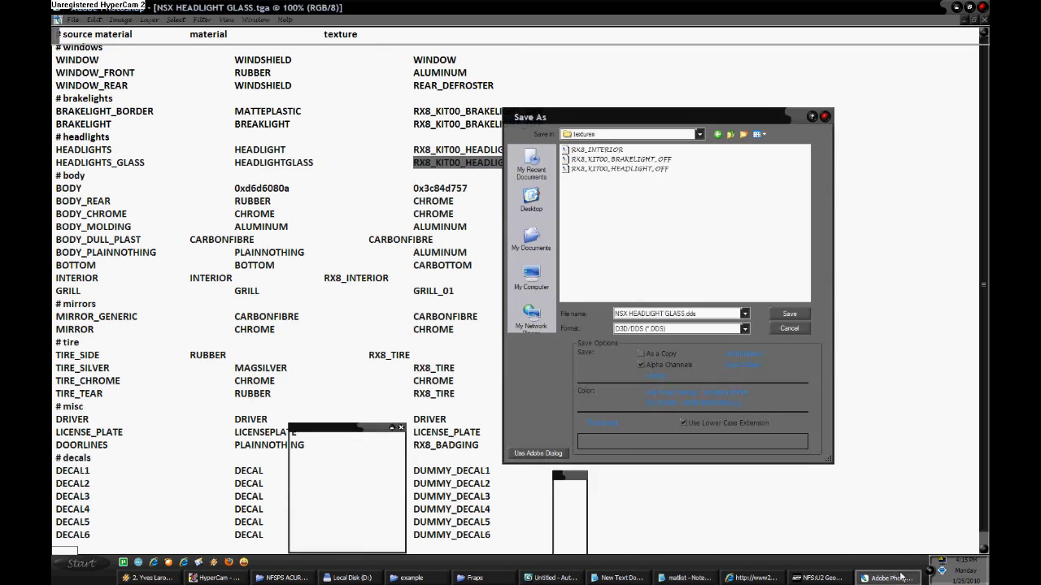
# Step: Save the texture as RX8_KIT00_HEADLIGHT_GLASS.dds with DXT3 settings, then quit Photoshop
pyautogui.hotkey('ctrl', 'v')
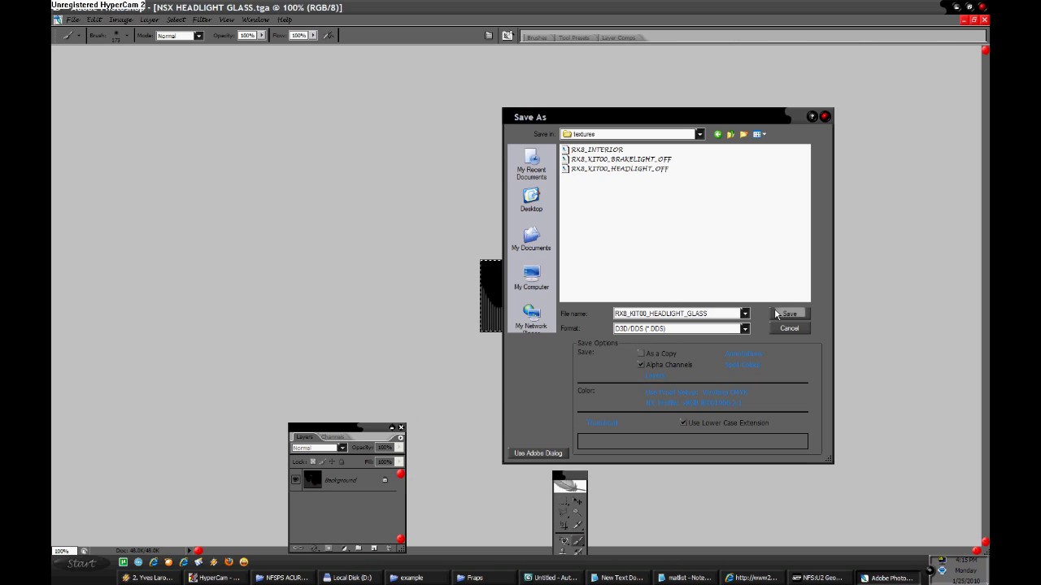
pyautogui.click(780, 314)
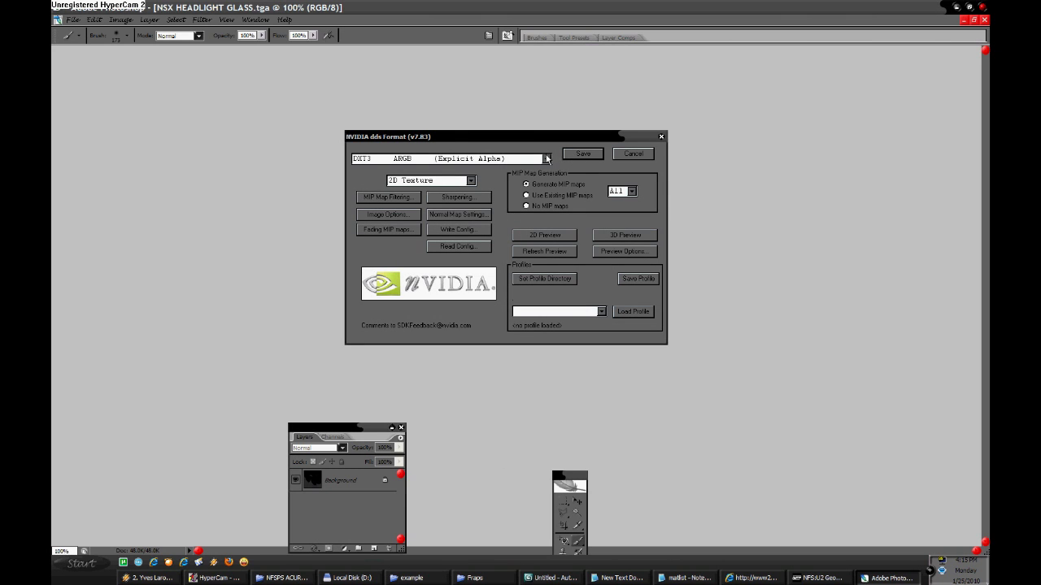
pyautogui.click(598, 155)
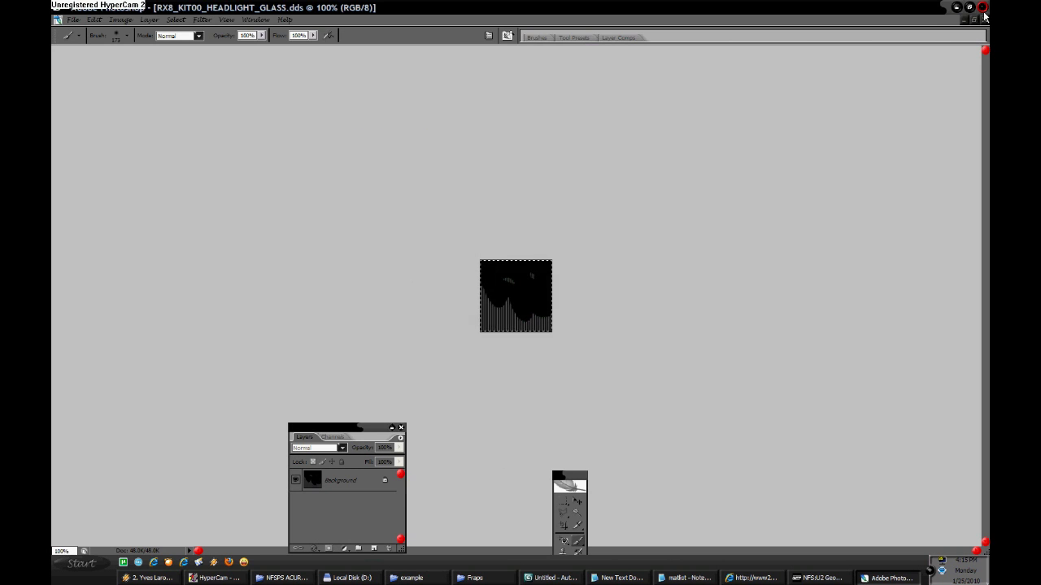
pyautogui.click(982, 8)
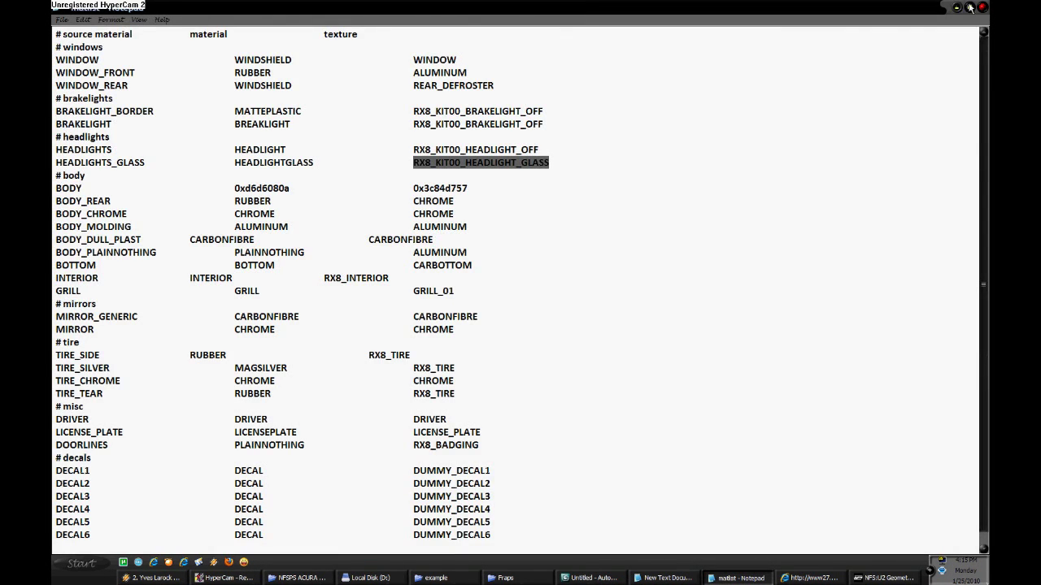
# Step: Check the four RX8 DDS files in textures, then open NFS-TexEd v0.9.0 via My Documents\nfsu2modsbyme
pyautogui.click(956, 8)
pyautogui.doubleClick(707, 81)
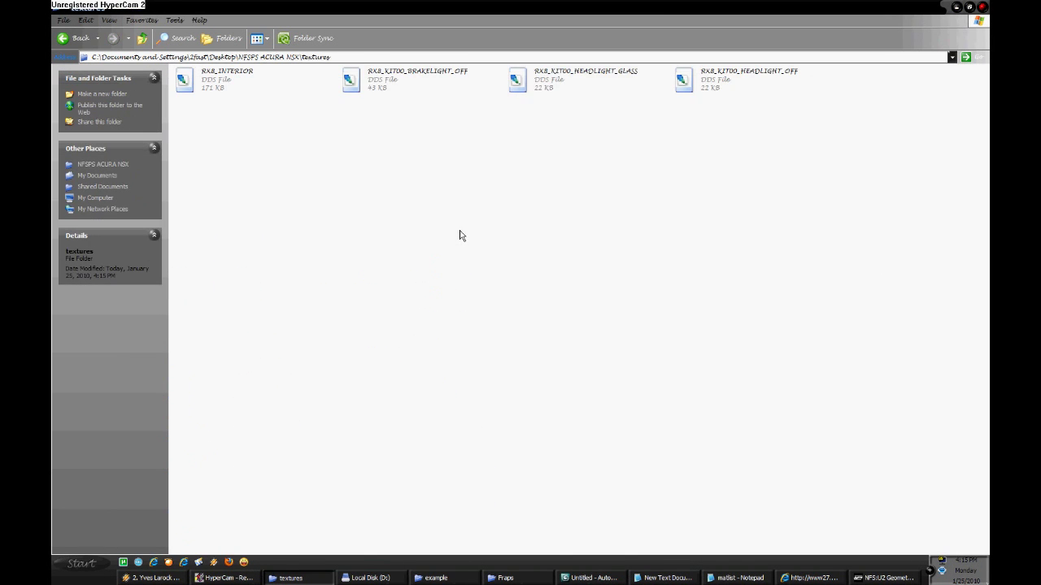
pyautogui.click(63, 577)
pyautogui.click(230, 286)
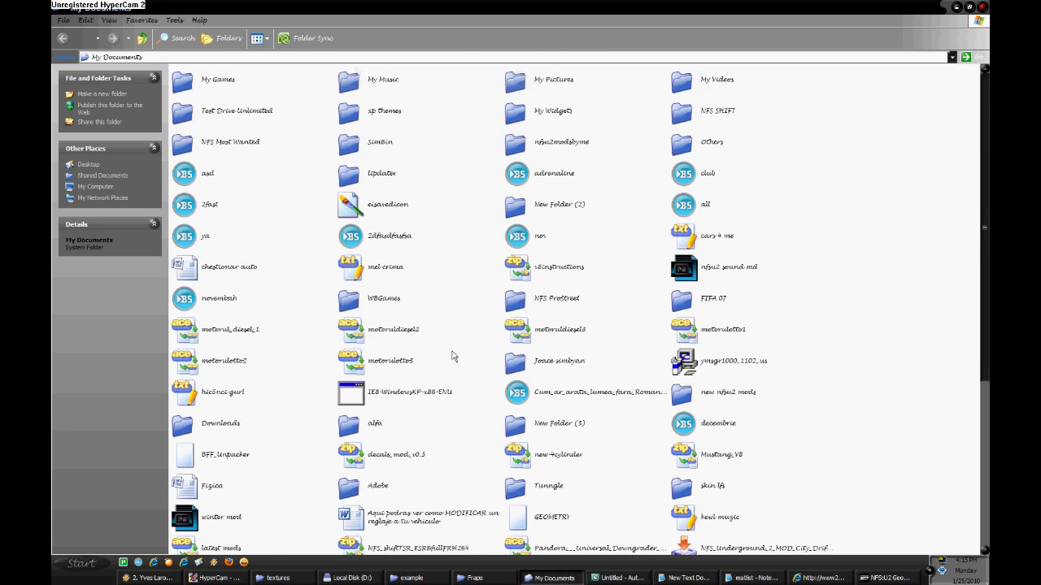
pyautogui.doubleClick(557, 145)
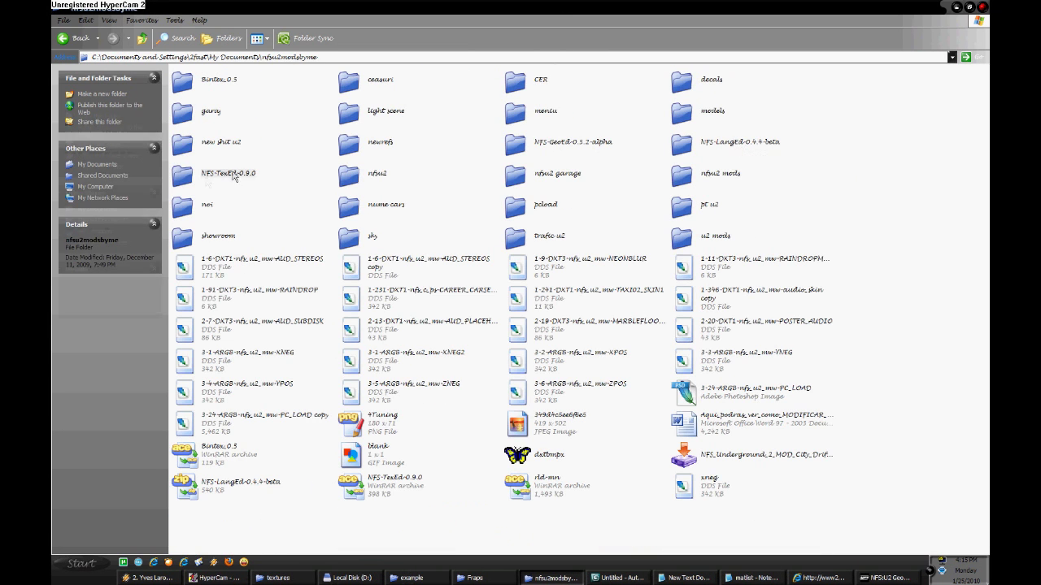
pyautogui.doubleClick(228, 174)
pyautogui.click(227, 91)
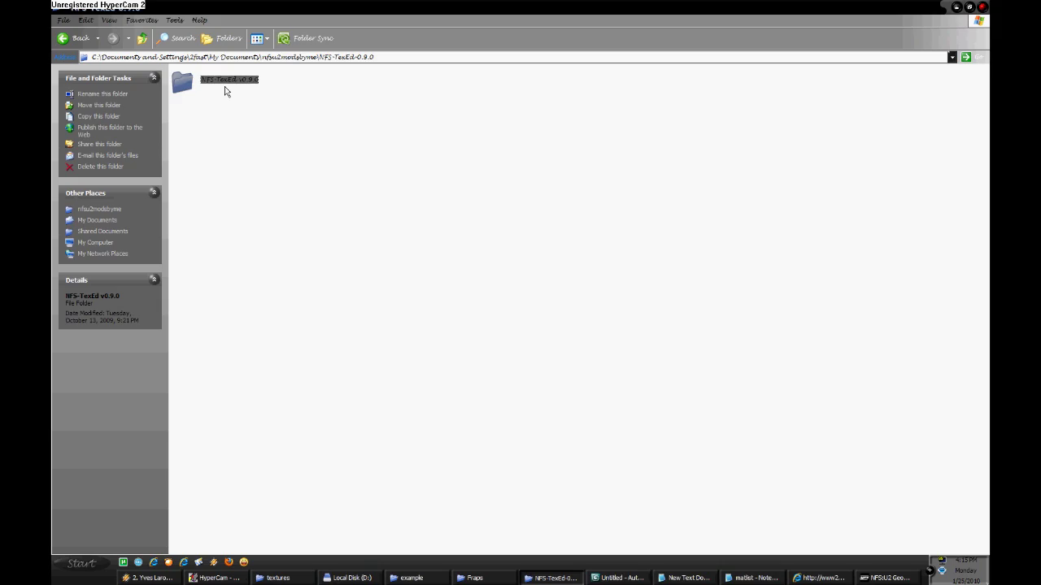
pyautogui.press('Return')
pyautogui.hotkey('alt', 'F4')
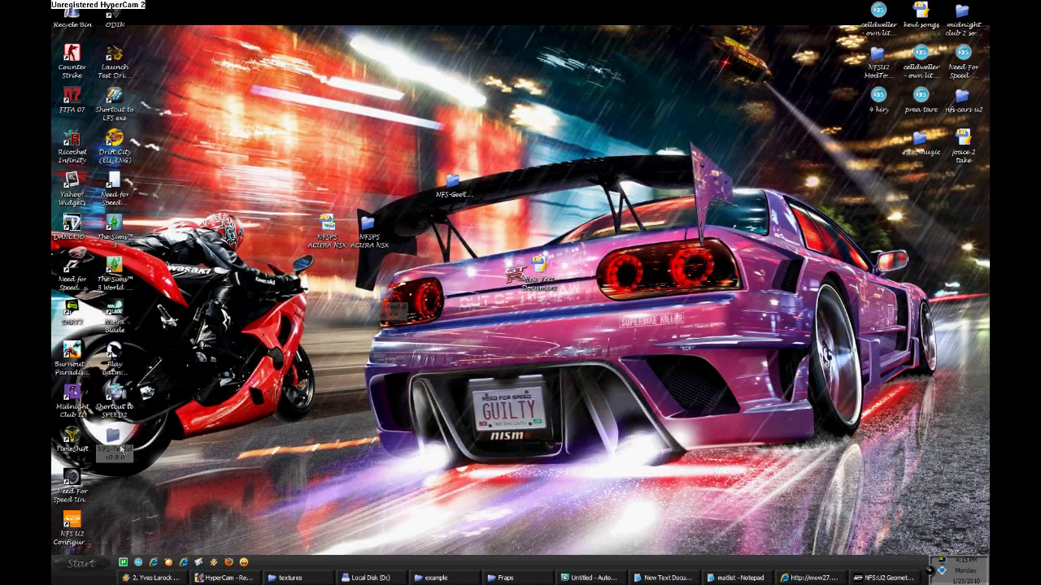
pyautogui.doubleClick(449, 240)
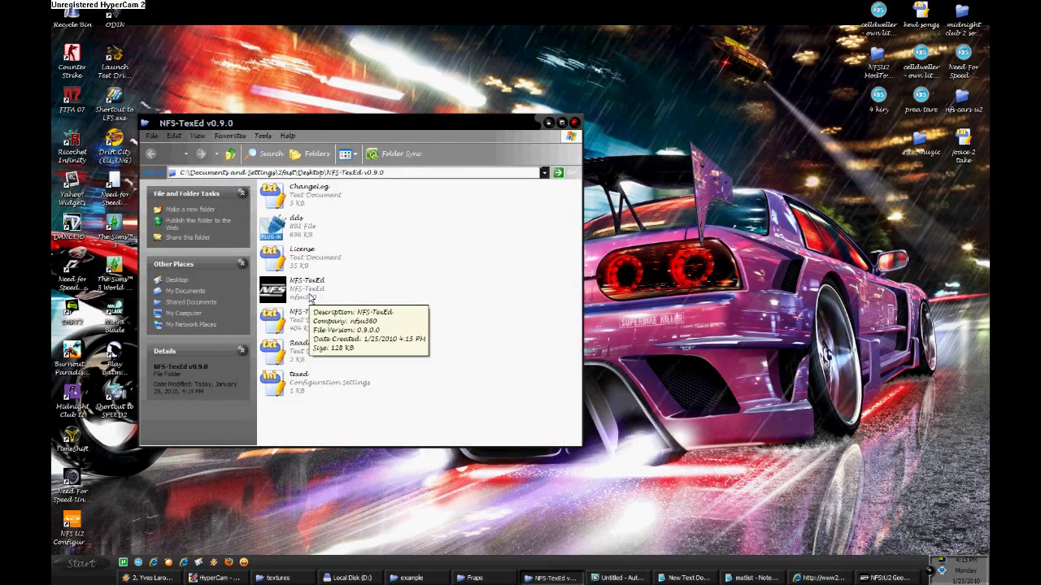
# Step: Launch NFS-TexEd and load the A3 car's TEXTURES.BIN archive
pyautogui.doubleClick(310, 298)
pyautogui.click(316, 147)
pyautogui.click(325, 157)
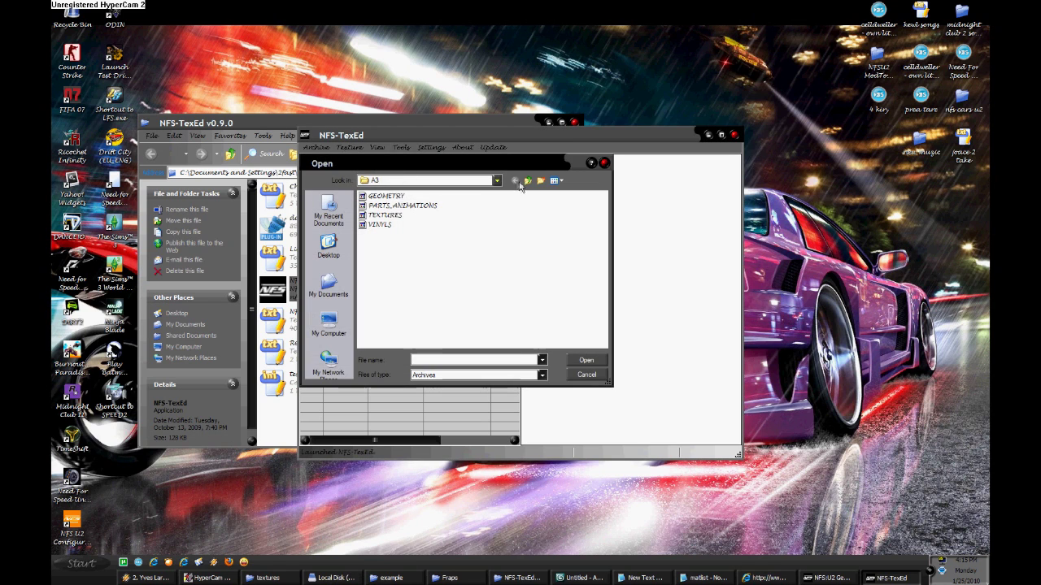
pyautogui.doubleClick(384, 214)
# Step: Export the checked A3_SHADOWFE and A3_SHADOWIG textures to the chosen folder
pyautogui.click(385, 348)
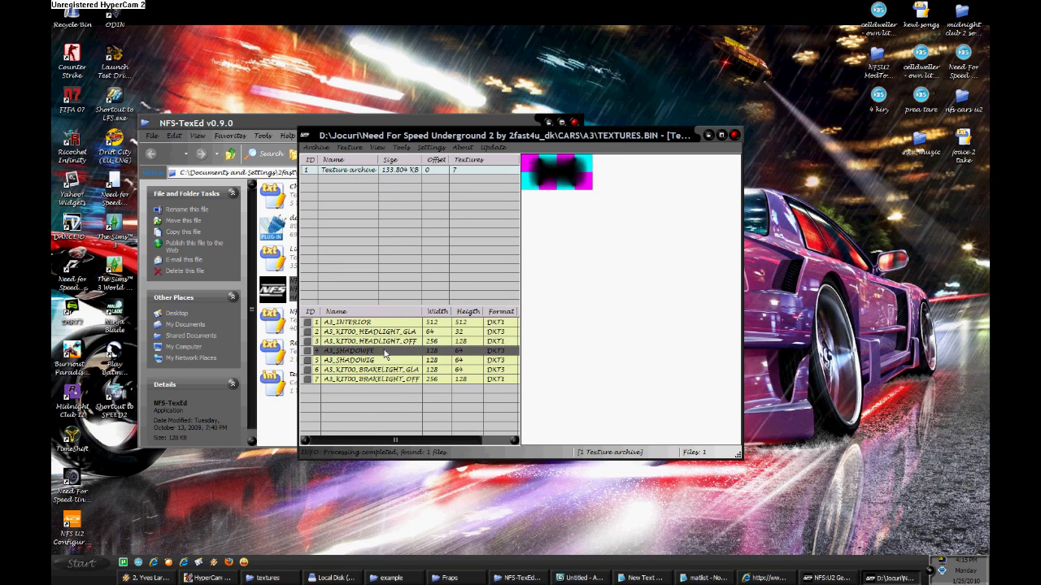
pyautogui.click(385, 360)
pyautogui.click(349, 147)
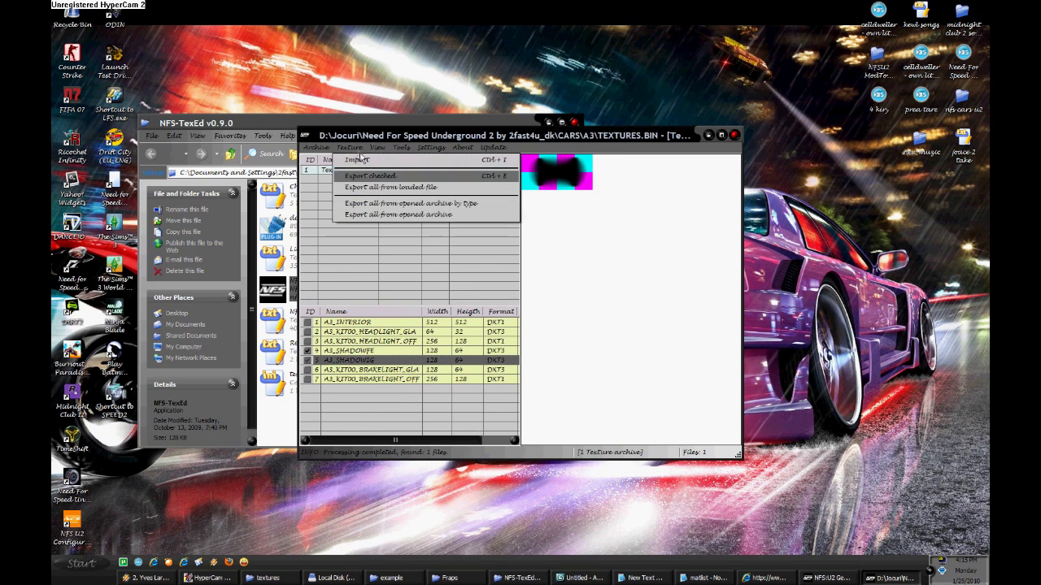
pyautogui.click(382, 171)
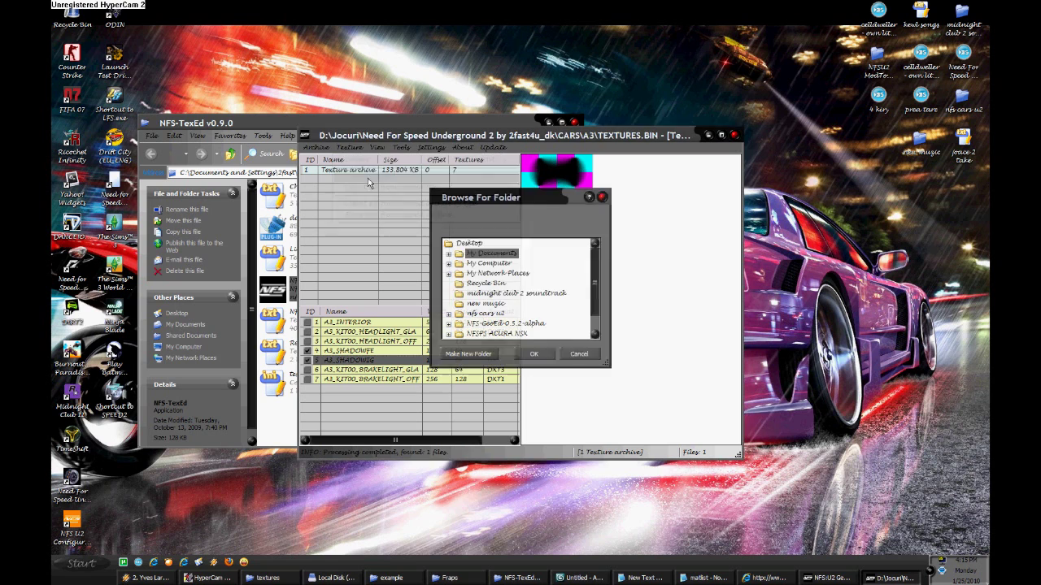
pyautogui.click(533, 354)
# Step: Close NFS-TexEd and the leftover folder, returning to the Acura NSX textures folder
pyautogui.click(734, 135)
pyautogui.click(574, 123)
pyautogui.rightClick(287, 145)
pyautogui.click(322, 173)
pyautogui.click(278, 578)
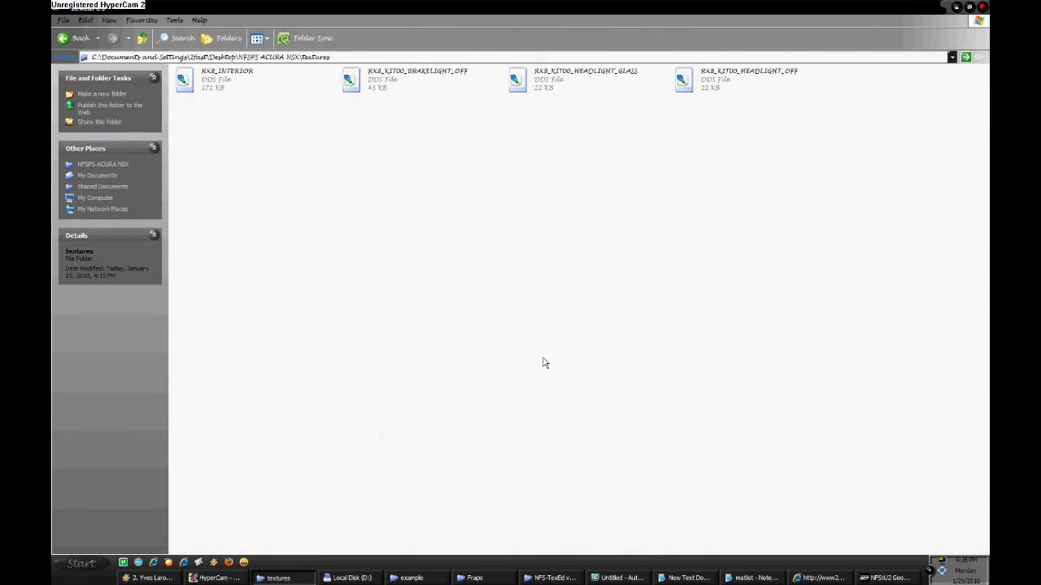
# Step: Rename the first exported shadow texture to RX8_SHADOWFE
pyautogui.click(273, 118)
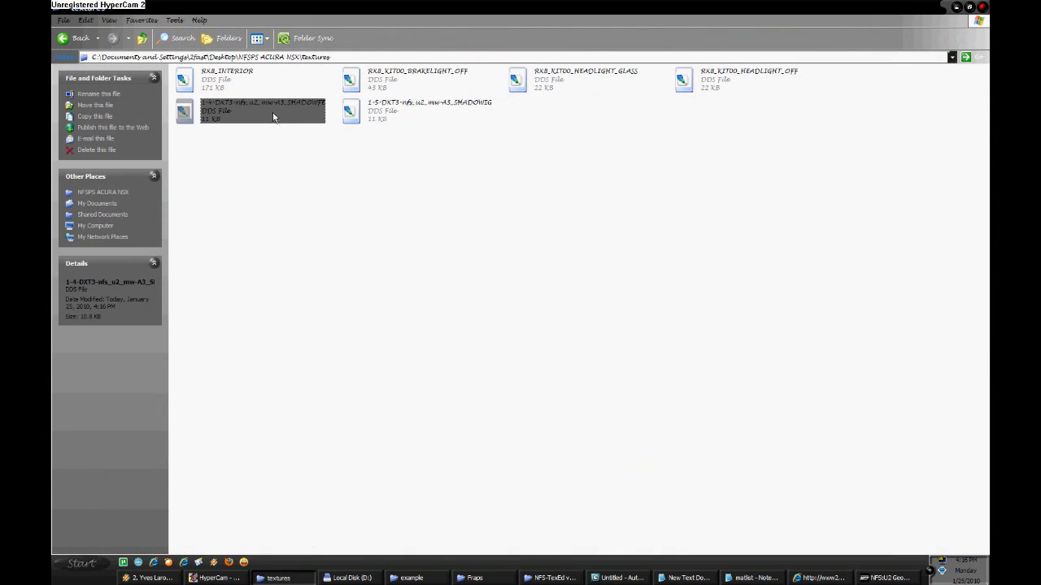
pyautogui.rightClick(317, 126)
pyautogui.click(403, 333)
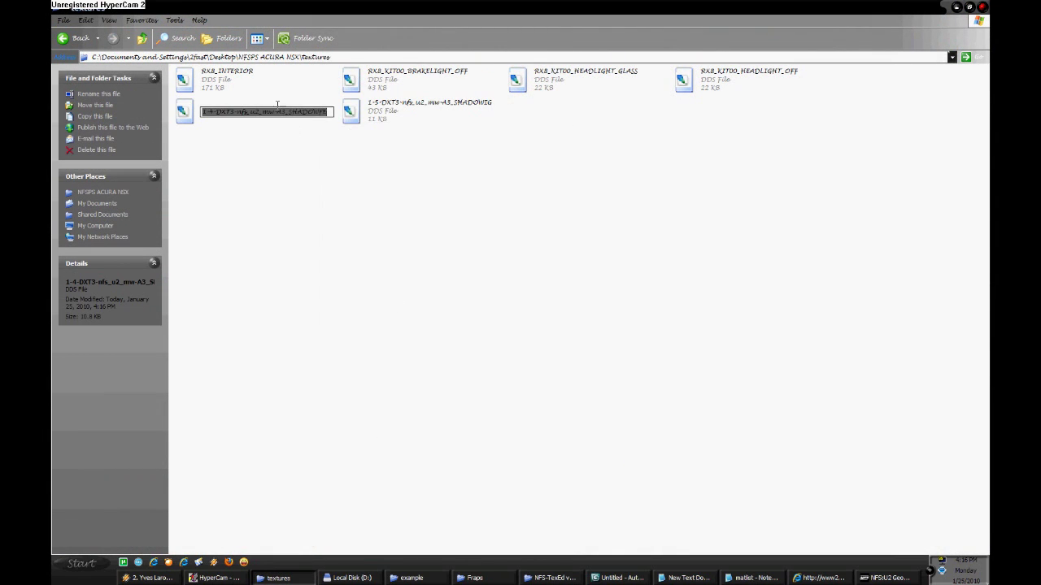
pyautogui.write('RX8')
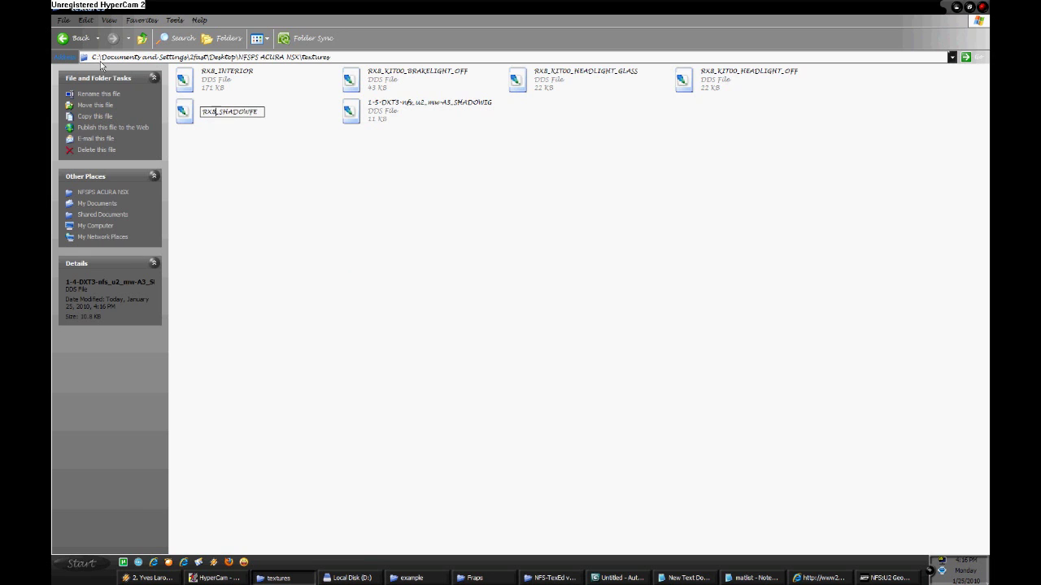
# Step: Rename the second shadow texture to RX8_SHADOWIG, then open the nfs cars u2 folder
pyautogui.rightClick(418, 105)
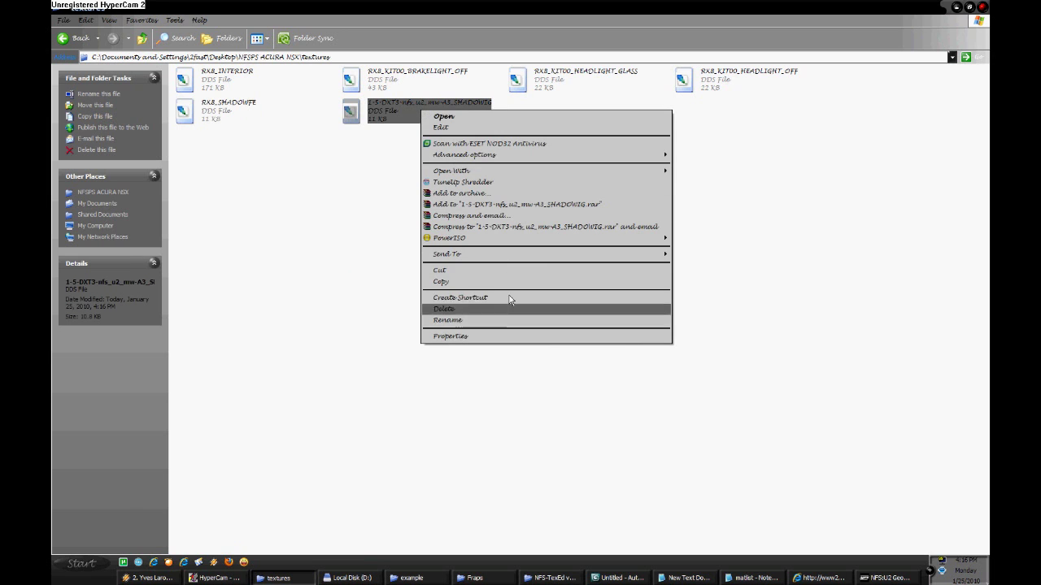
pyautogui.click(511, 323)
pyautogui.moveTo(449, 113); pyautogui.dragTo(322, 114)
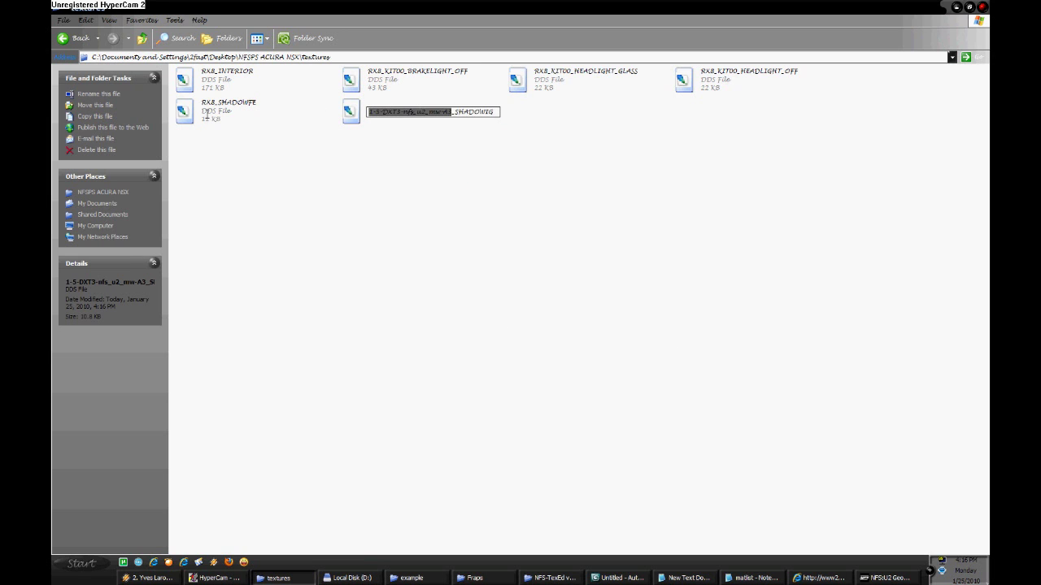
pyautogui.write('RX8')
pyautogui.click(455, 179)
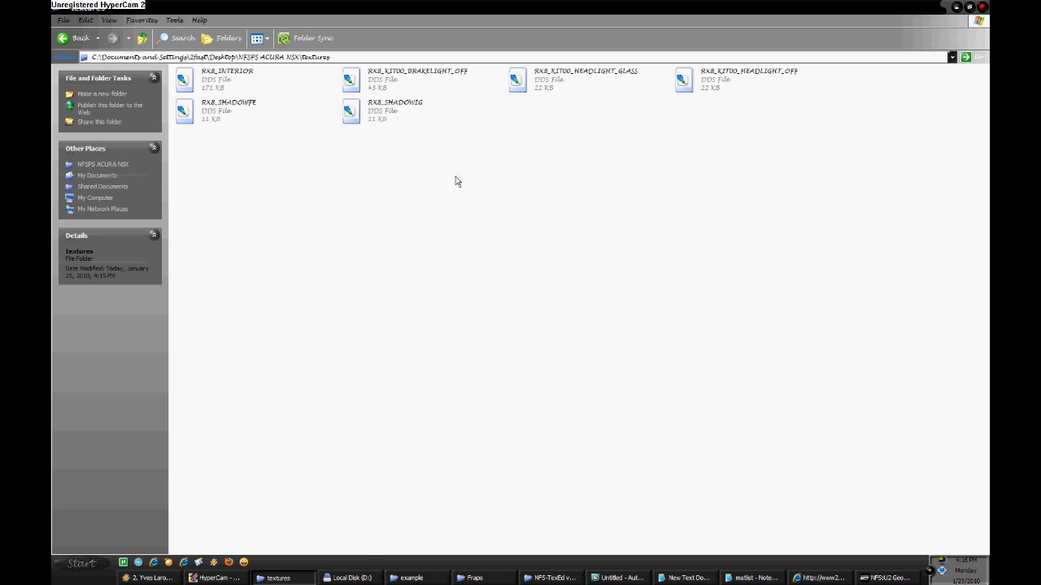
pyautogui.click(956, 6)
pyautogui.doubleClick(958, 117)
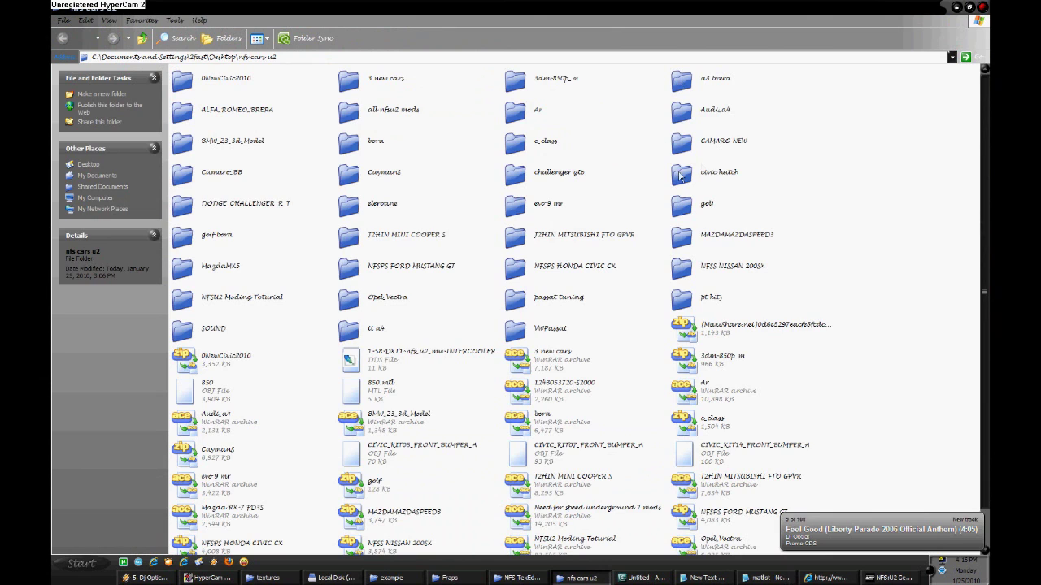
# Step: Copy MUSTANGGT_NEON from the CAMARO NEW\TEXTURES folder
pyautogui.doubleClick(707, 146)
pyautogui.doubleClick(376, 82)
pyautogui.click(73, 38)
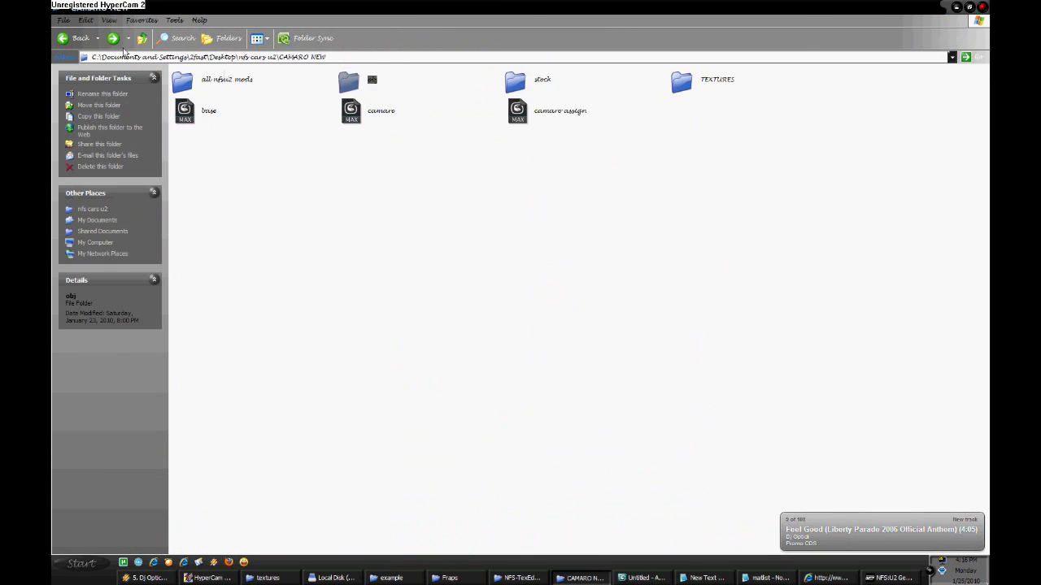
pyautogui.doubleClick(692, 81)
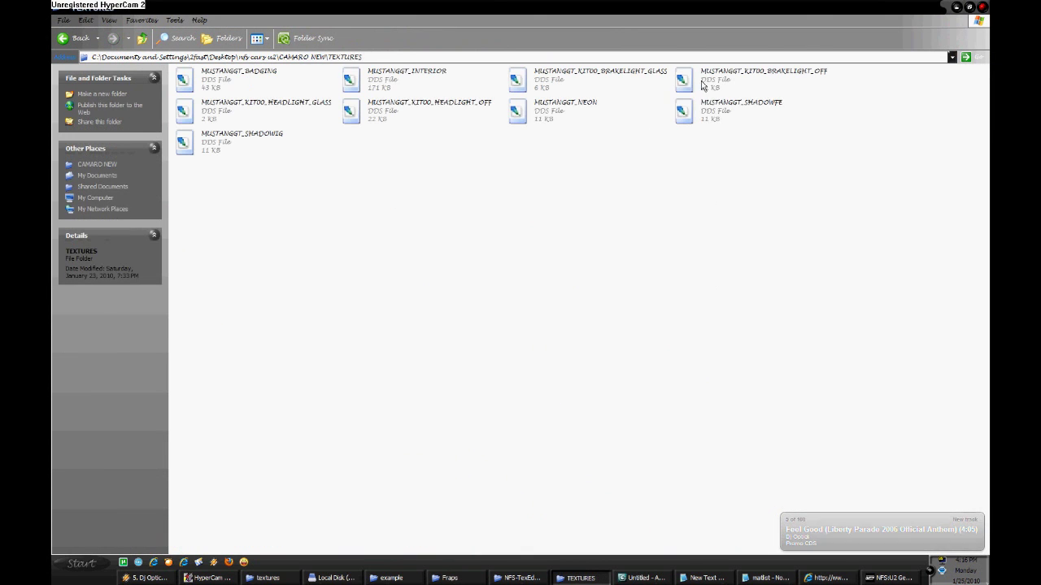
pyautogui.rightClick(556, 107)
pyautogui.click(636, 280)
# Step: Paste it into the NSX textures folder as RX8_NEON and close the Geometry Compiler
pyautogui.click(580, 578)
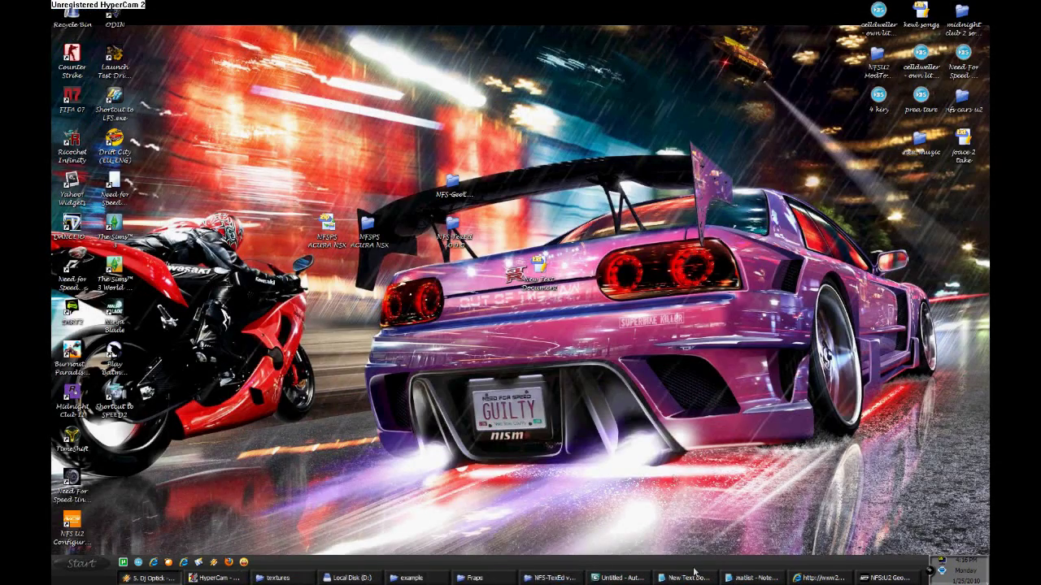
pyautogui.click(304, 575)
pyautogui.rightClick(420, 335)
pyautogui.click(455, 415)
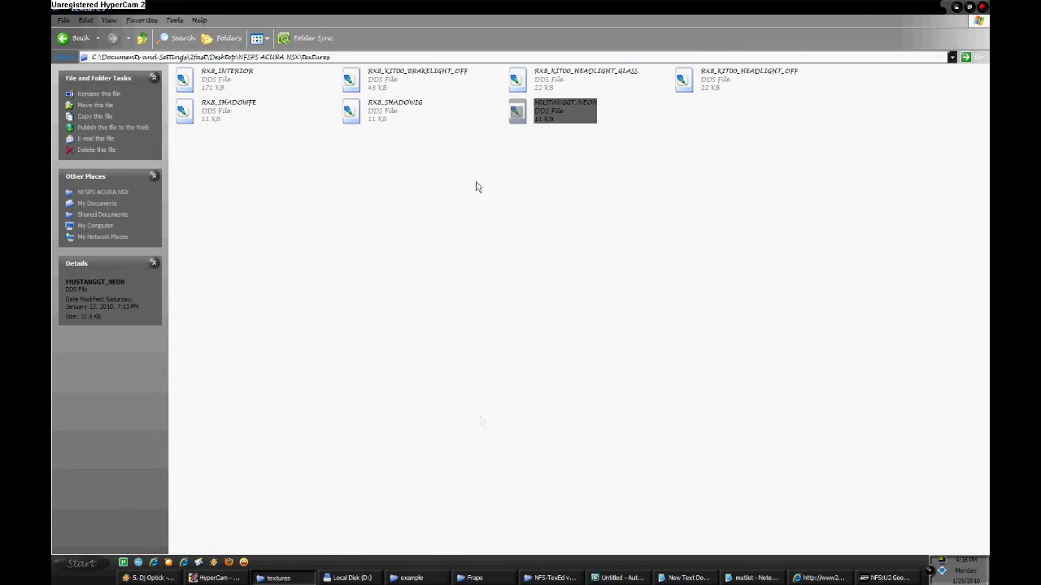
pyautogui.rightClick(531, 113)
pyautogui.click(609, 325)
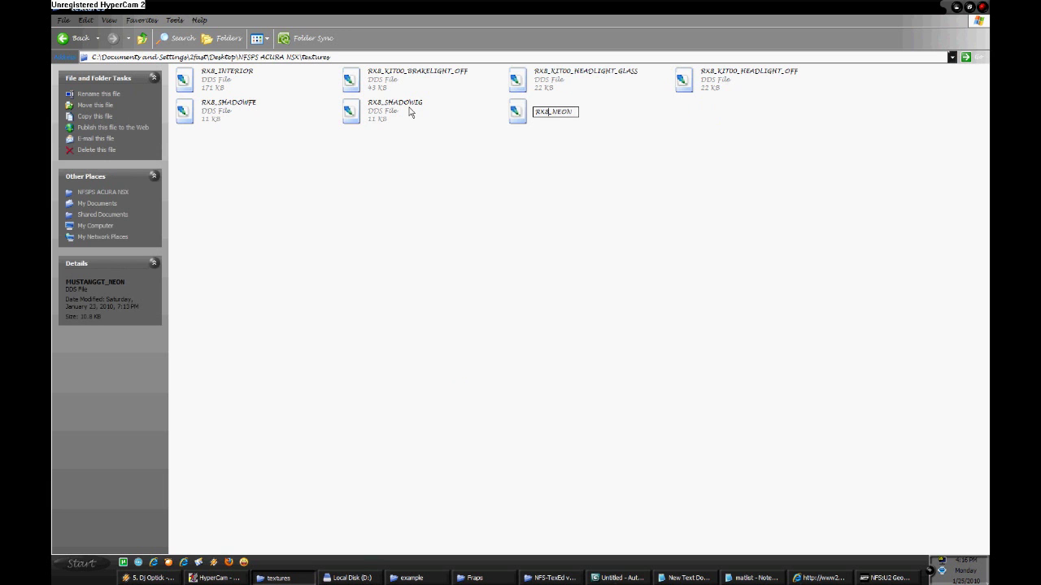
pyautogui.click(787, 520)
pyautogui.rightClick(890, 578)
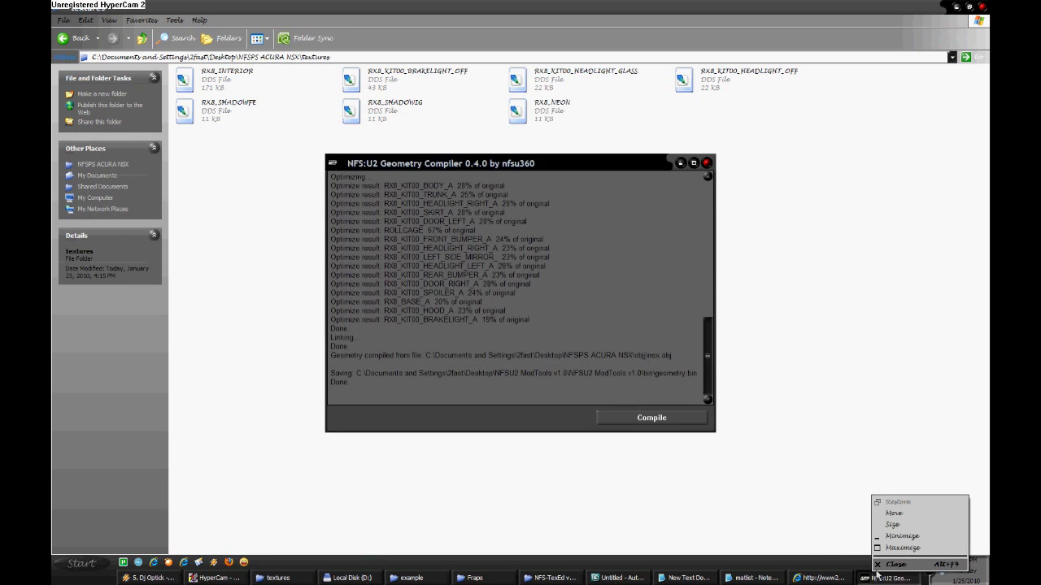
pyautogui.click(878, 571)
# Step: Close the browser showing the NSX photo, including all its tabs
pyautogui.click(886, 578)
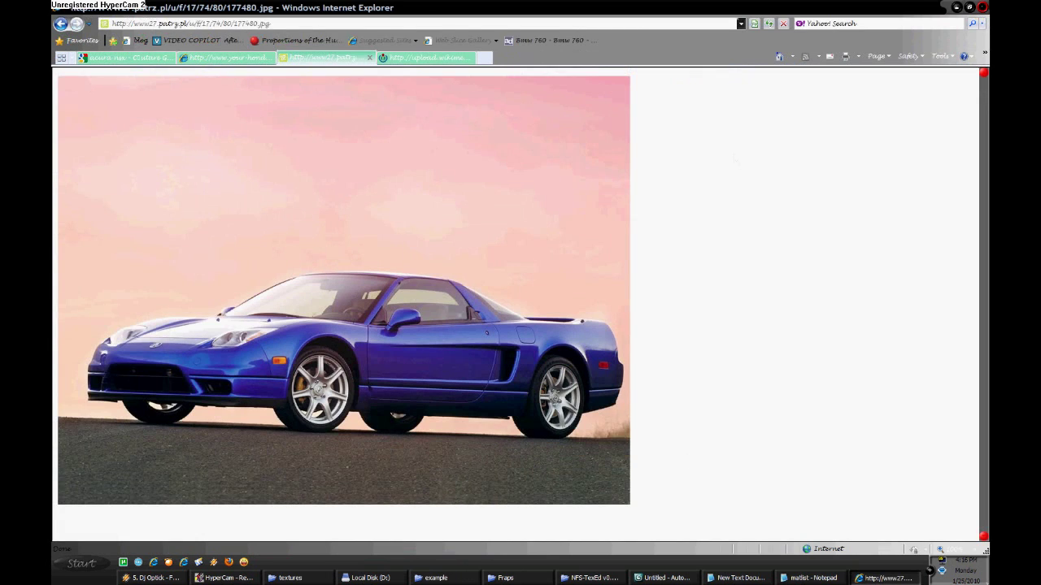
pyautogui.click(981, 7)
pyautogui.click(500, 289)
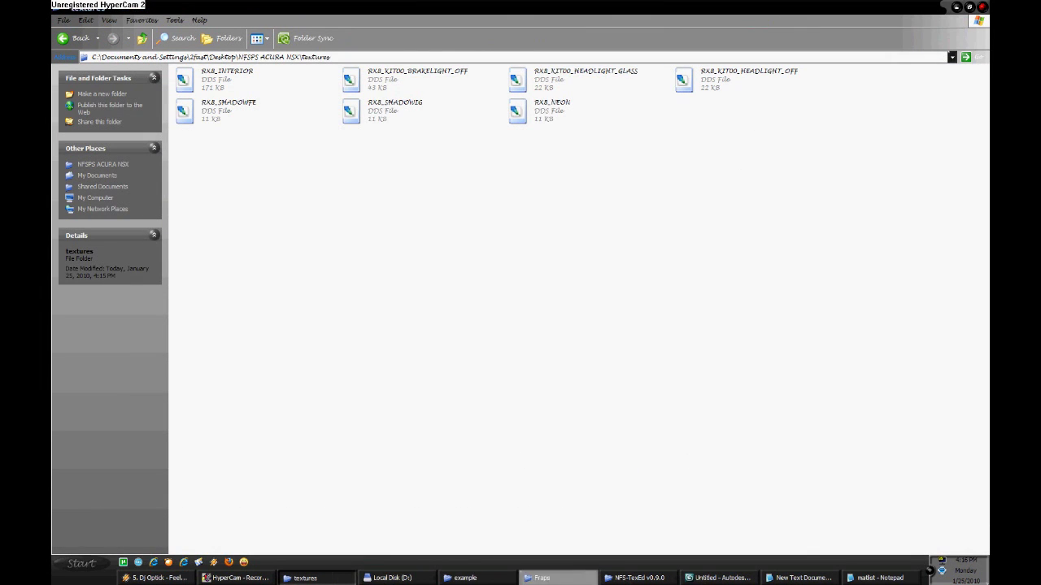
# Step: Compile the NSX textures folder into textures.bin with the NFS:U2/MW Texture Compiler from ModTools bin
pyautogui.click(462, 578)
pyautogui.click(187, 129)
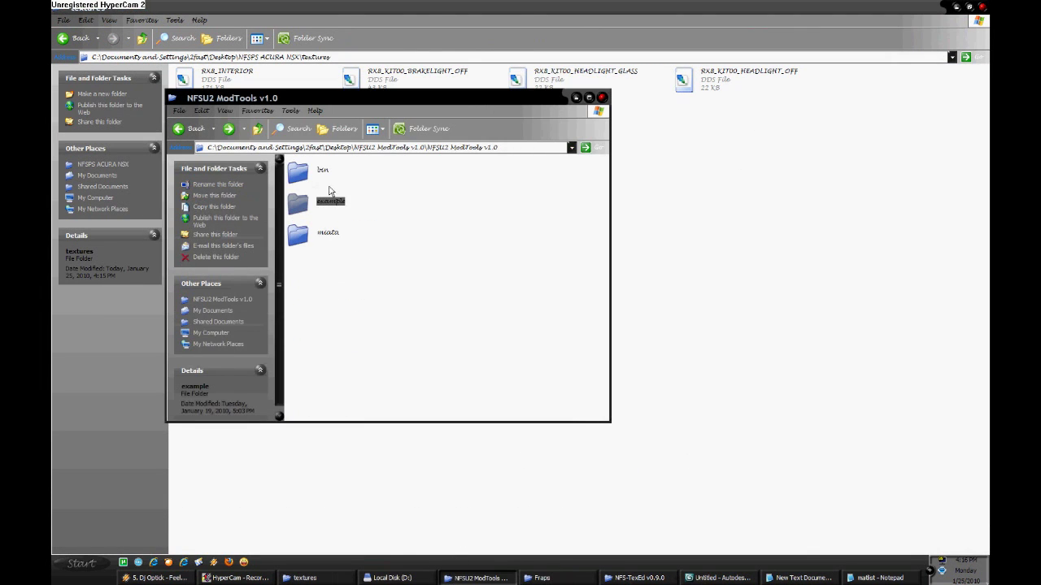
pyautogui.doubleClick(312, 178)
pyautogui.doubleClick(392, 330)
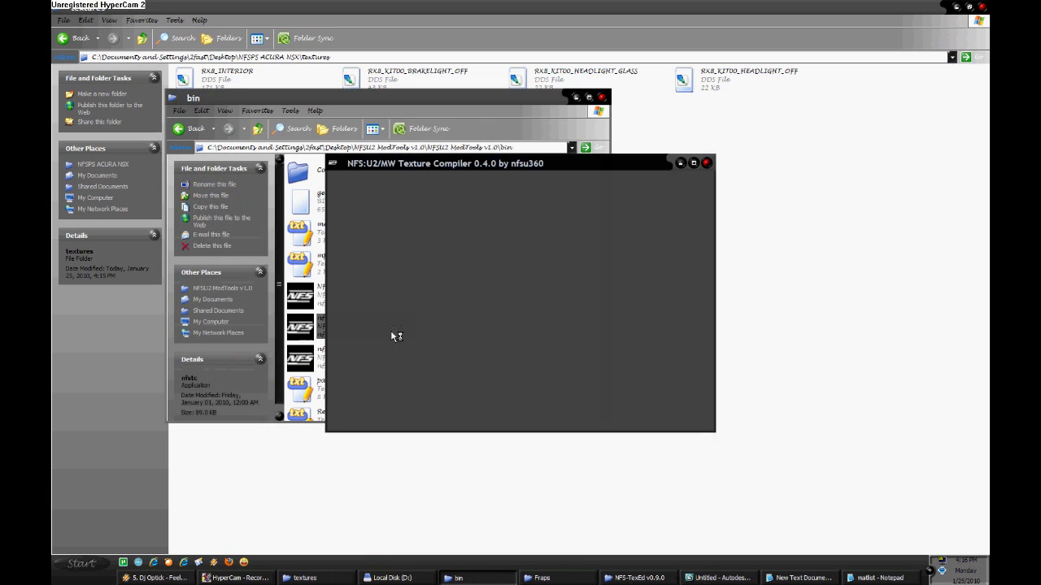
pyautogui.click(622, 414)
pyautogui.scroll(-3, 134, 106)
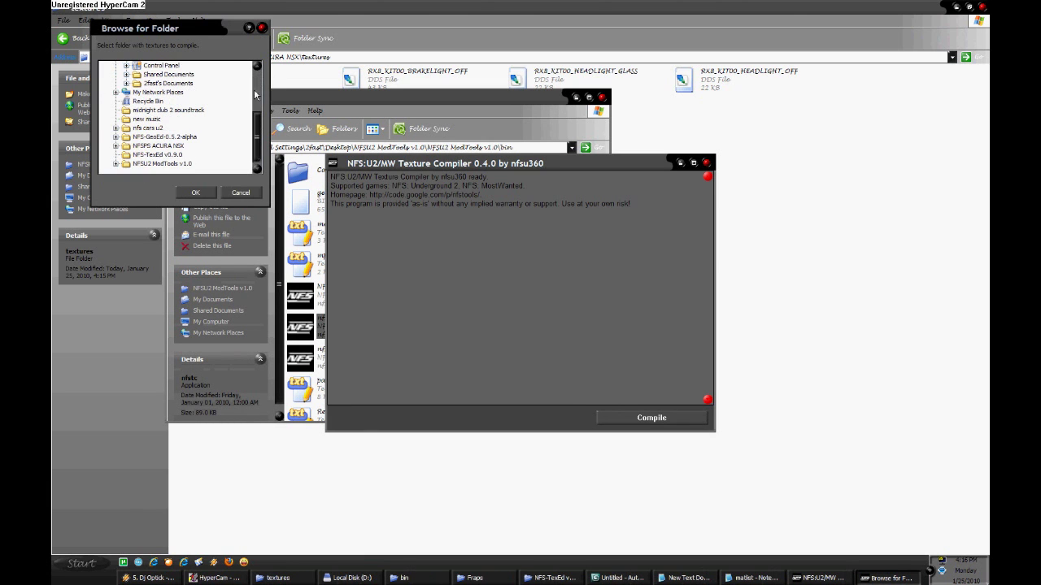
pyautogui.click(157, 145)
pyautogui.click(195, 191)
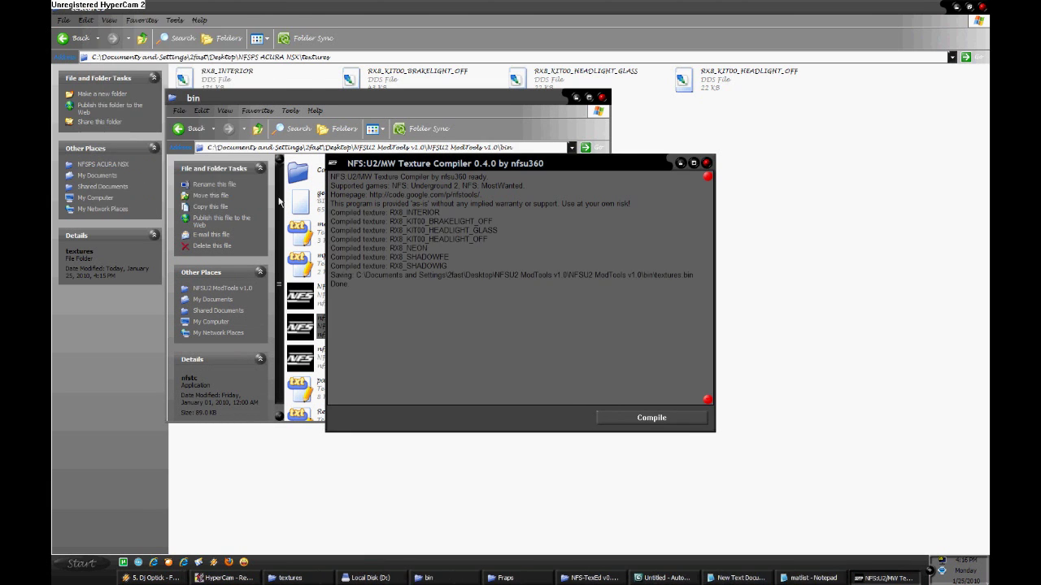
pyautogui.click(708, 163)
# Step: Copy the newly compiled textures.bin file
pyautogui.scroll(-2, 448, 284)
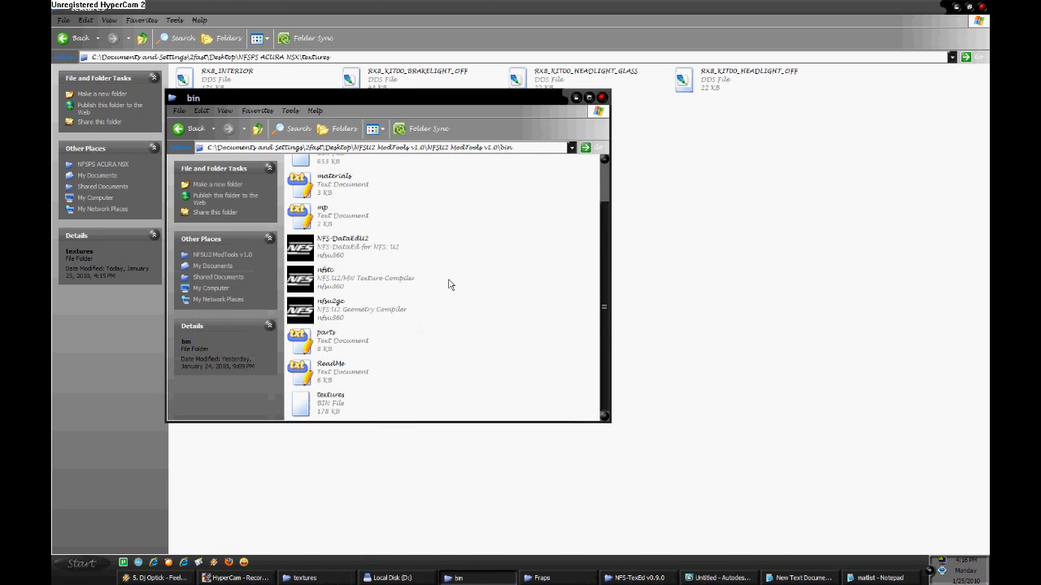
pyautogui.click(334, 403)
pyautogui.scroll(1, 388, 381)
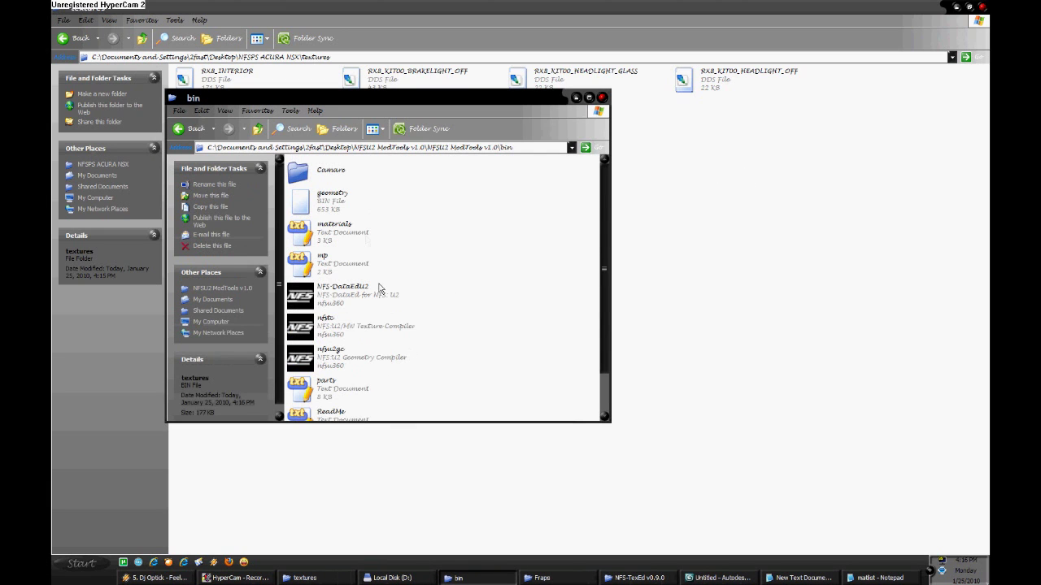
pyautogui.scroll(-1, 412, 328)
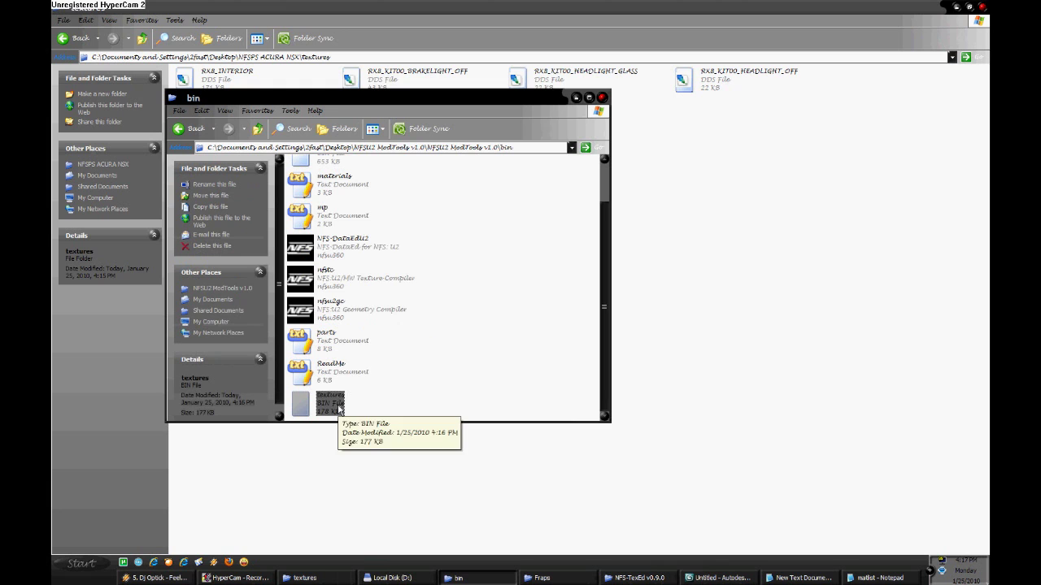
pyautogui.rightClick(338, 405)
pyautogui.click(359, 343)
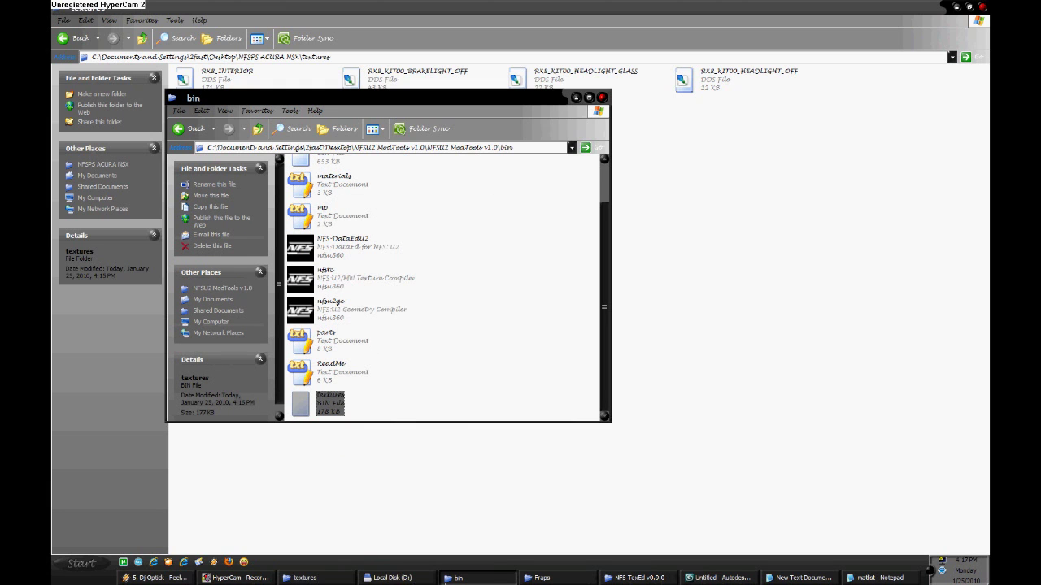
# Step: Paste textures.bin into Jocuri\Need For Speed Underground 2\CARS\RX8, replacing the old textures file
pyautogui.click(360, 581)
pyautogui.doubleClick(708, 81)
pyautogui.doubleClick(516, 79)
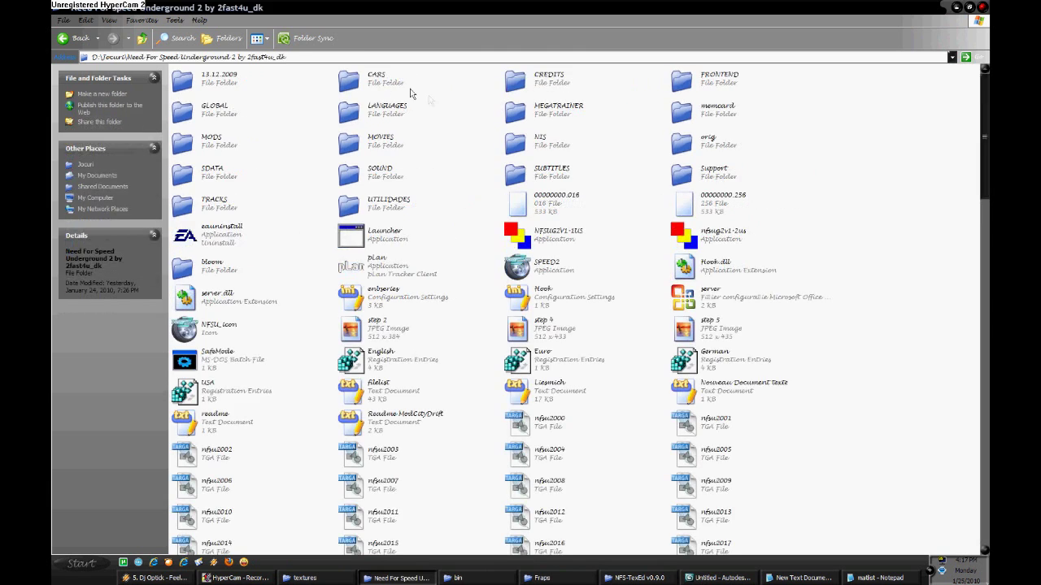
pyautogui.doubleClick(358, 112)
pyautogui.doubleClick(267, 68)
pyautogui.hotkey('ctrl', 'v')
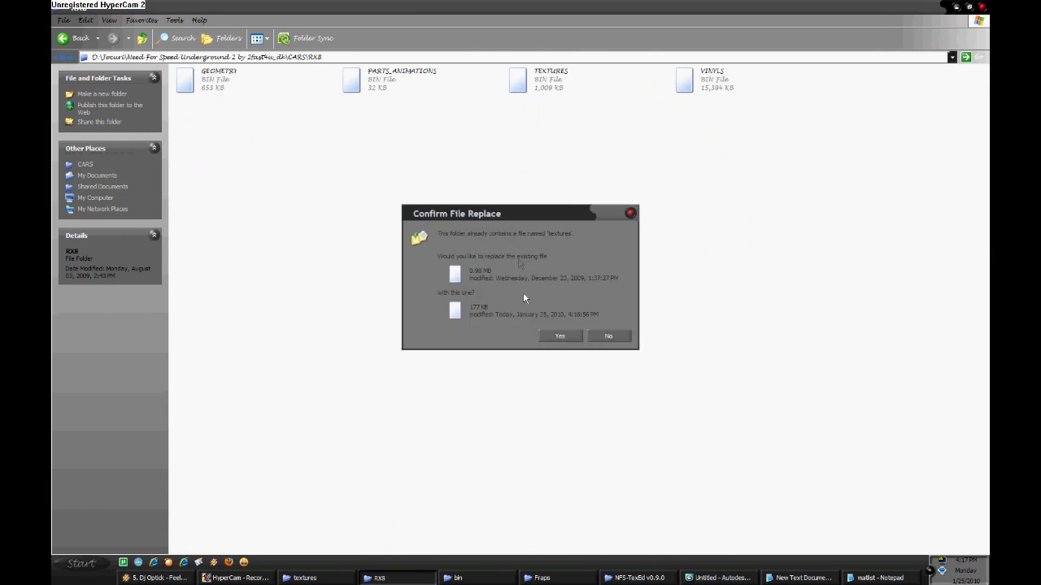
pyautogui.click(556, 336)
pyautogui.press('BackSpace')
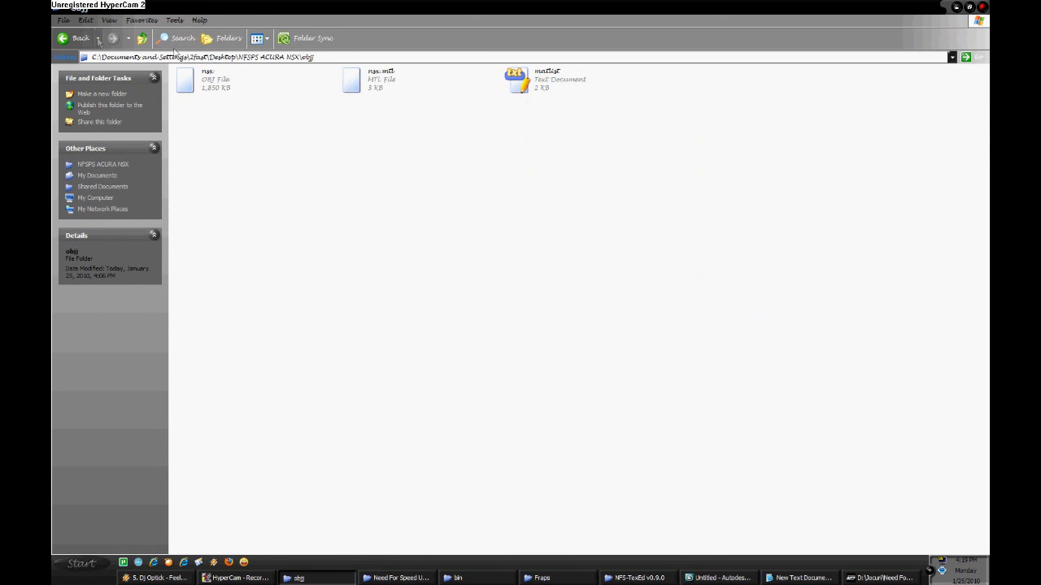
pyautogui.press('BackSpace')
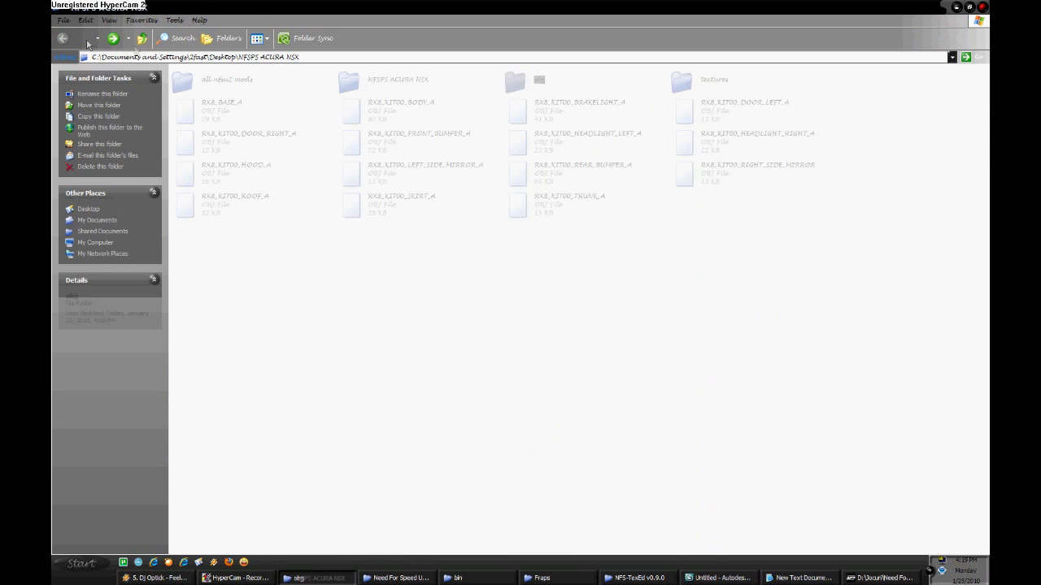
# Step: Remove the brakelight and headlight lines from the matlist material list
pyautogui.doubleClick(535, 81)
pyautogui.doubleClick(534, 81)
pyautogui.click(568, 79)
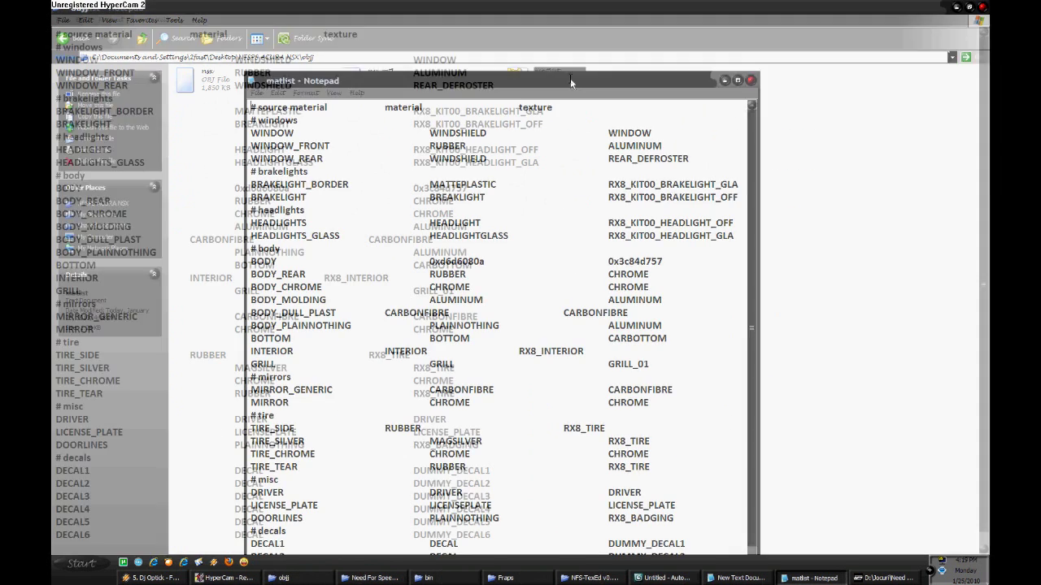
pyautogui.moveTo(548, 121)
pyautogui.mouseDown()
pyautogui.moveTo(413, 123)
pyautogui.moveTo(548, 166)
pyautogui.moveTo(556, 150)
pyautogui.mouseUp()
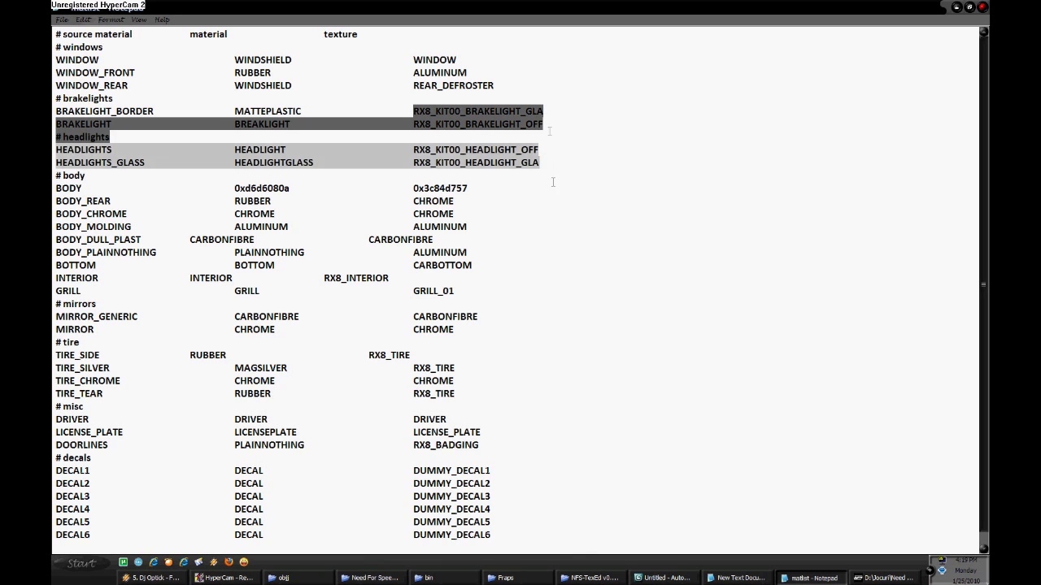
pyautogui.click(555, 149)
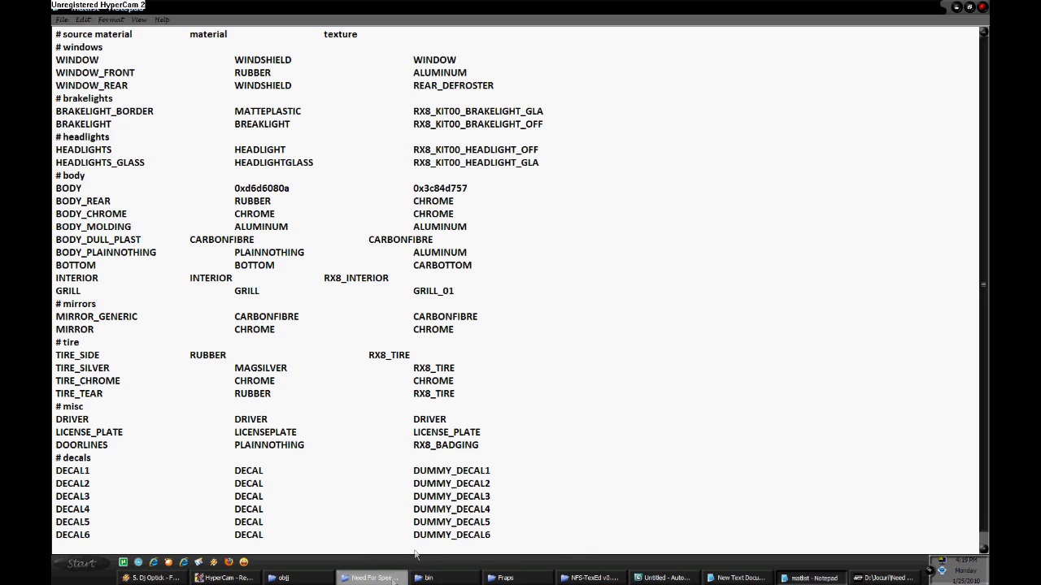
# Step: Browse the NFSPS ACURA NSX textures folder and review its DDS files
pyautogui.click(317, 581)
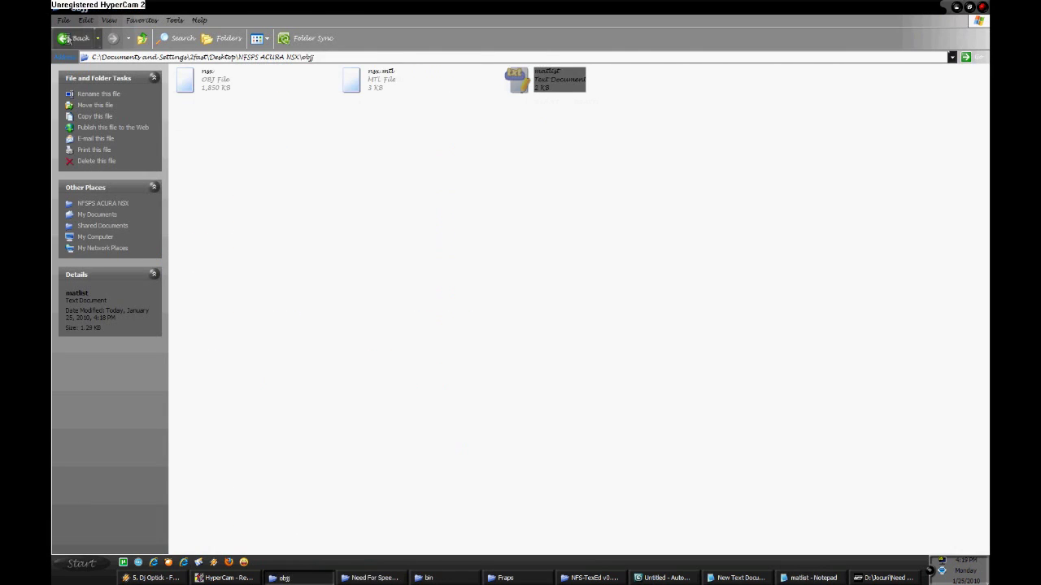
pyautogui.click(73, 38)
pyautogui.doubleClick(681, 81)
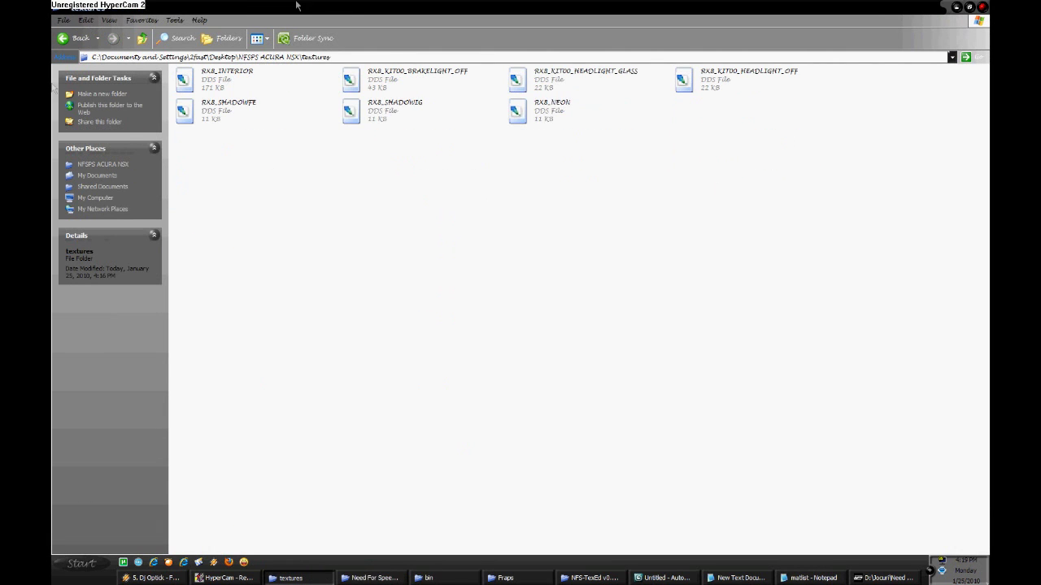
pyautogui.moveTo(901, 265); pyautogui.dragTo(454, 58)
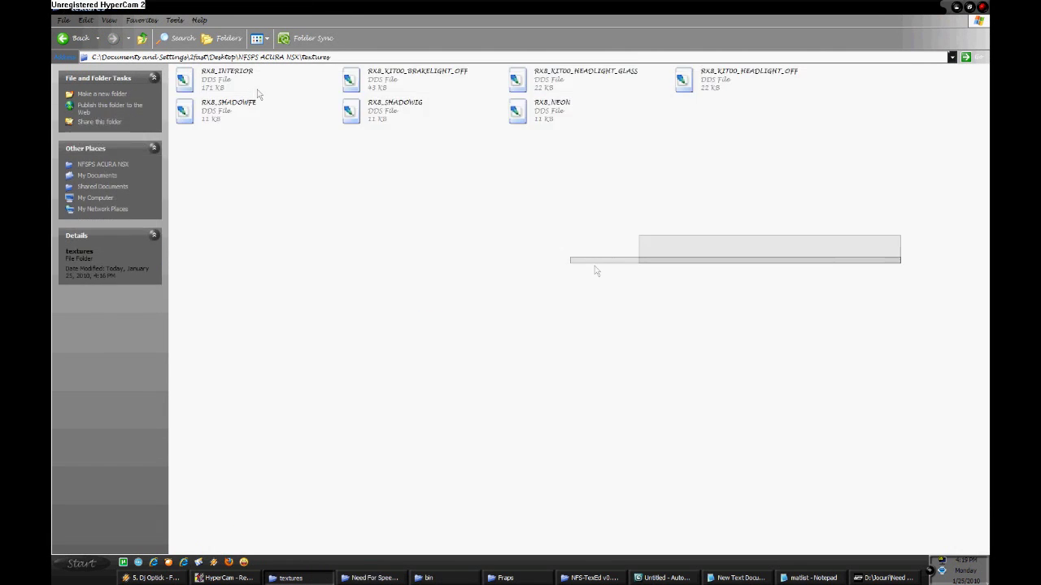
pyautogui.moveTo(52, 16); pyautogui.dragTo(598, 147)
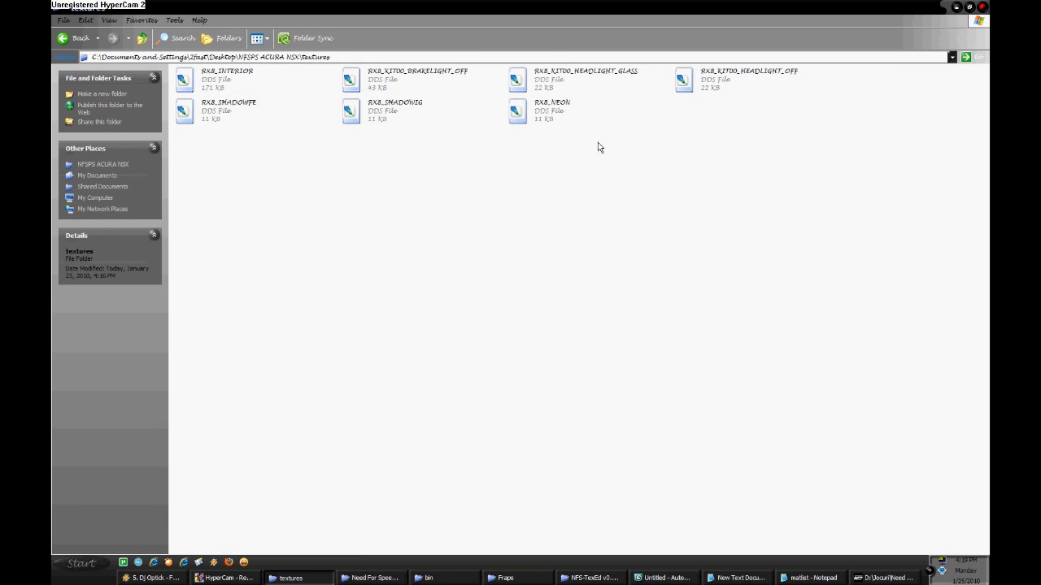
# Step: Compile nsx.obj into a new geometry BIN with the NFS:U2 Geometry Compiler
pyautogui.click(425, 578)
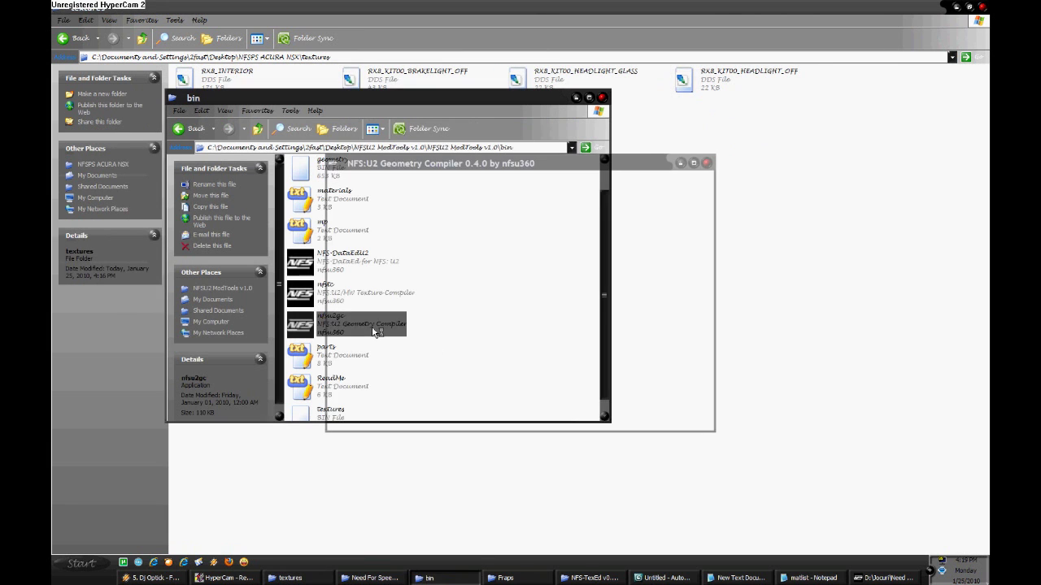
pyautogui.doubleClick(321, 324)
pyautogui.click(680, 417)
pyautogui.doubleClick(400, 213)
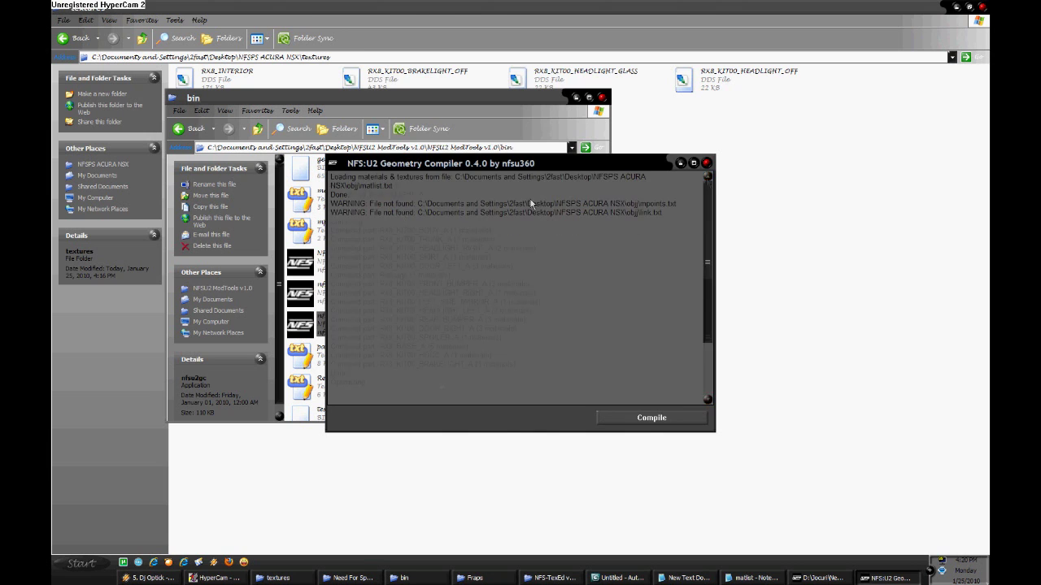
pyautogui.click(707, 162)
pyautogui.click(331, 167)
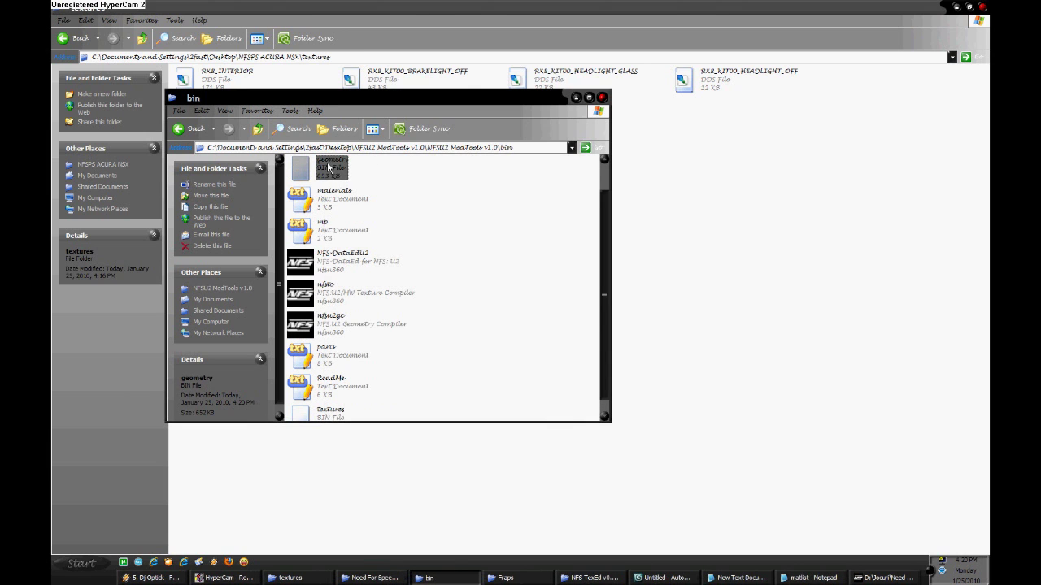
pyautogui.click(370, 578)
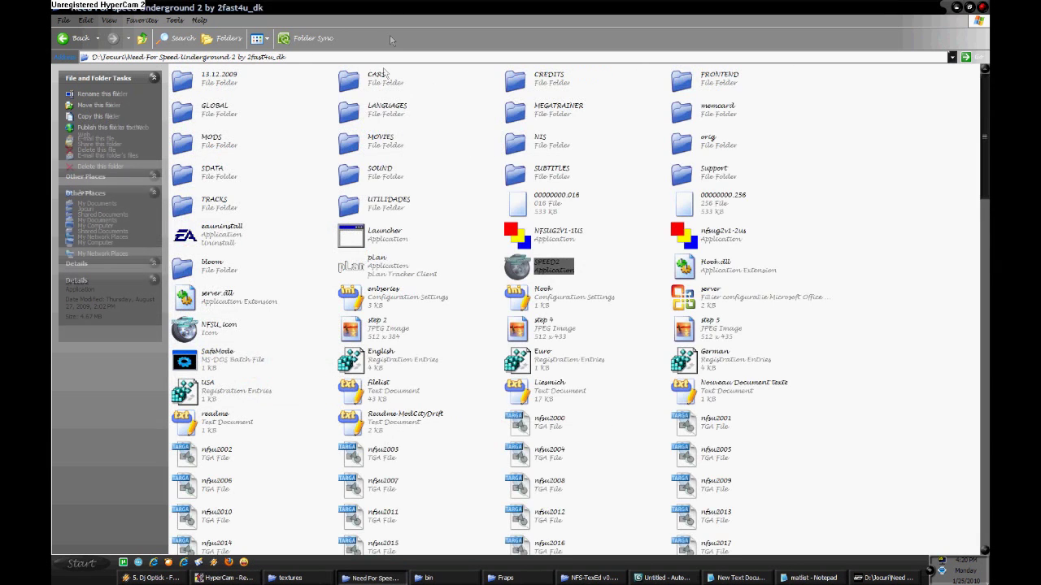
# Step: Open the CARS folder inside the Need For Speed Underground 2 game folder
pyautogui.doubleClick(382, 79)
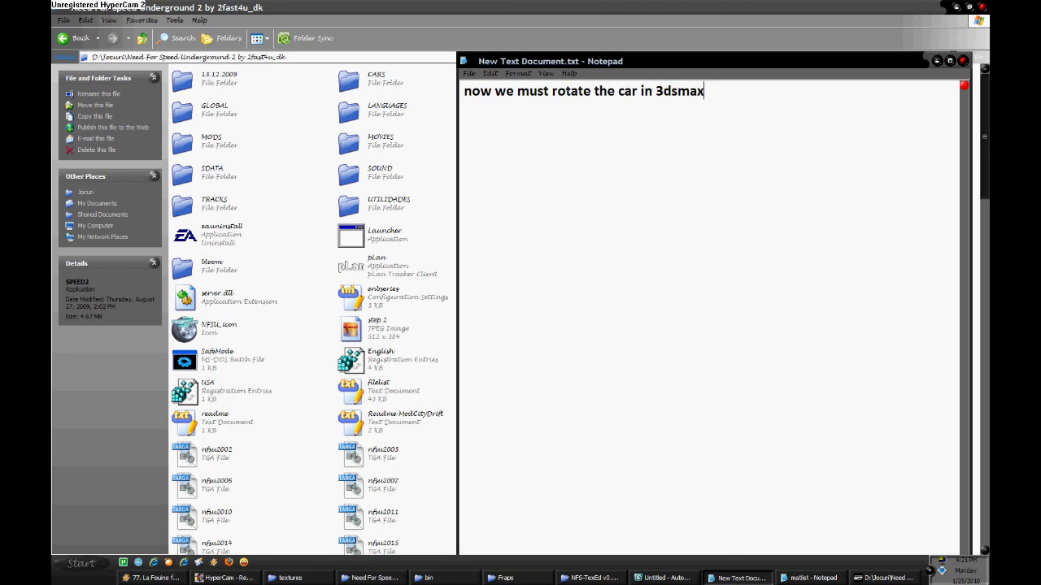
# Step: Select every part of the car in 3ds Max and switch to the top view
pyautogui.click(666, 578)
pyautogui.hotkey('ctrl', 'a')
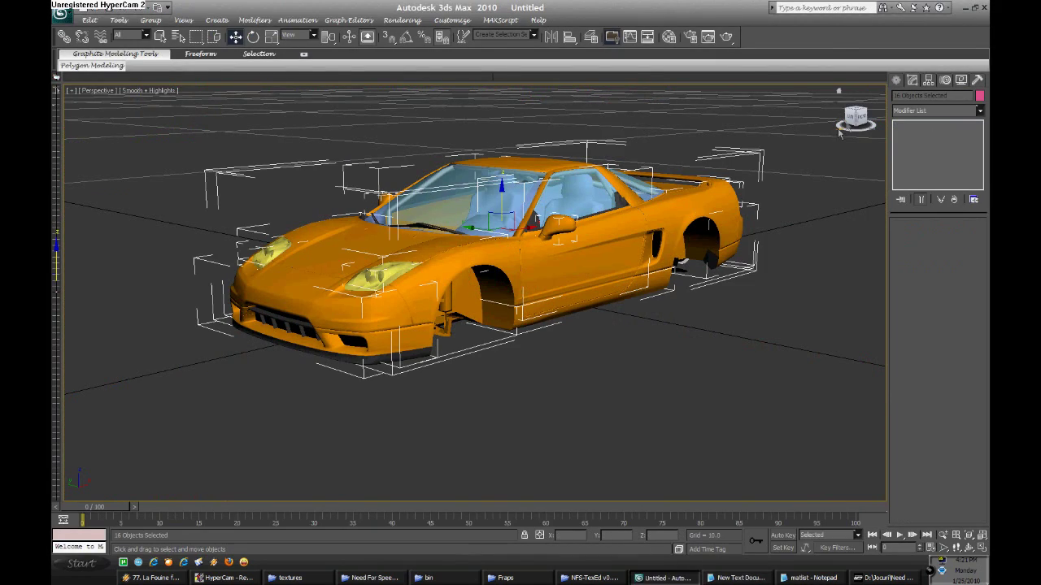
pyautogui.click(855, 110)
# Step: Rewrite the Notepad note to say the car must be rotated in 3ds Max
pyautogui.click(813, 578)
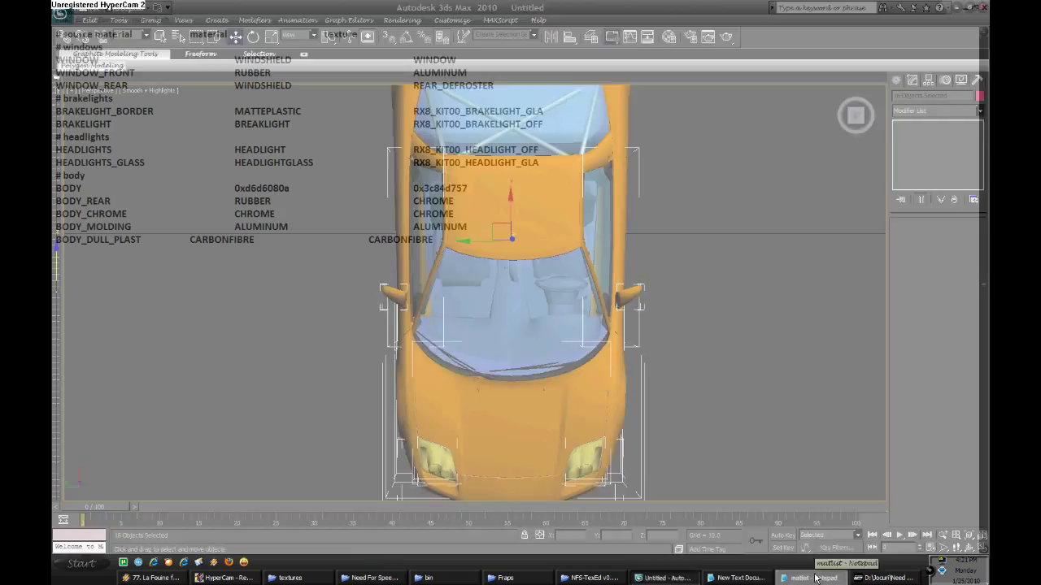
pyautogui.click(813, 578)
pyautogui.click(735, 578)
pyautogui.hotkey('ctrl', 'a')
pyautogui.write('an')
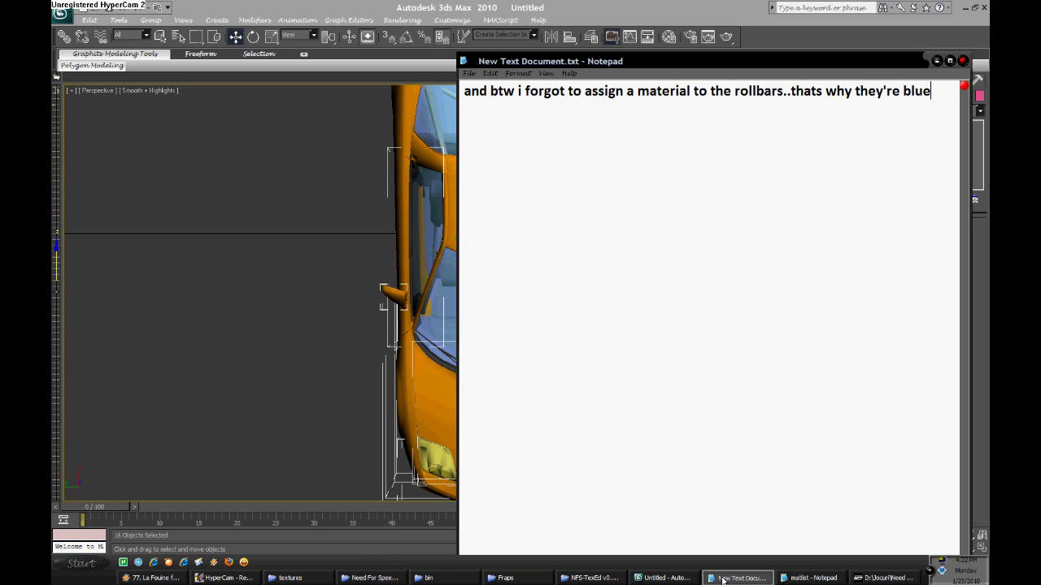
pyautogui.click(722, 580)
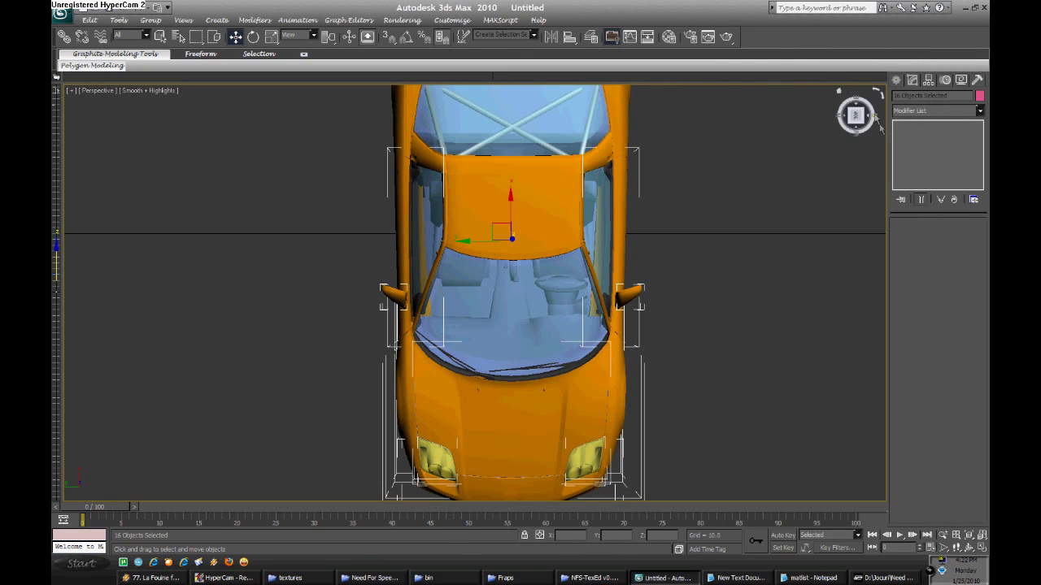
# Step: Reselect the whole car and rotate it 180 degrees about the Z axis
pyautogui.click(710, 234)
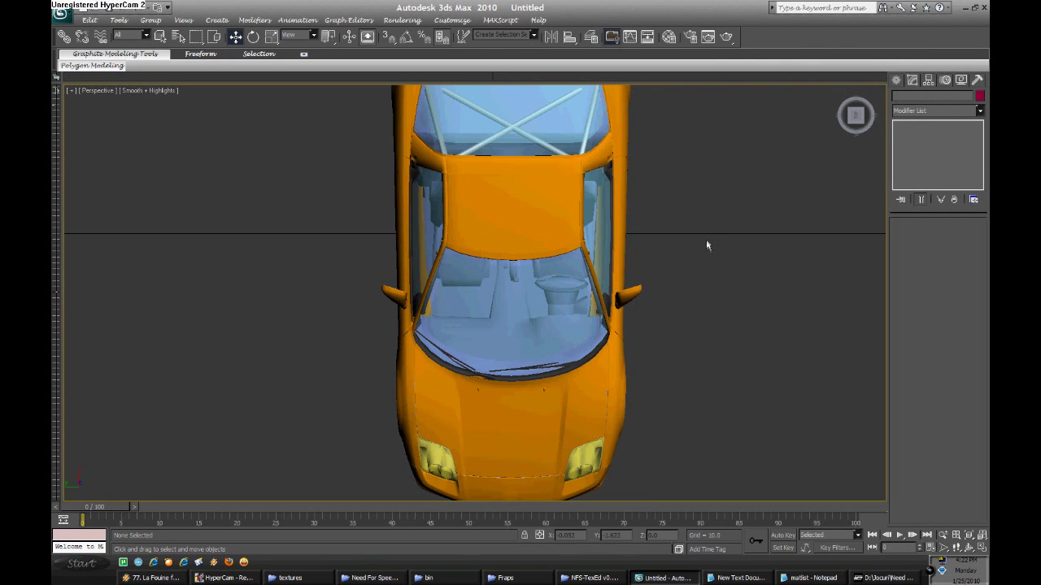
pyautogui.scroll(-5, 707, 244)
pyautogui.hotkey('ctrl', 'a')
pyautogui.click(253, 37)
pyautogui.moveTo(505, 244)
pyautogui.mouseDown()
pyautogui.moveTo(333, 247)
pyautogui.moveTo(263, 267)
pyautogui.mouseUp()
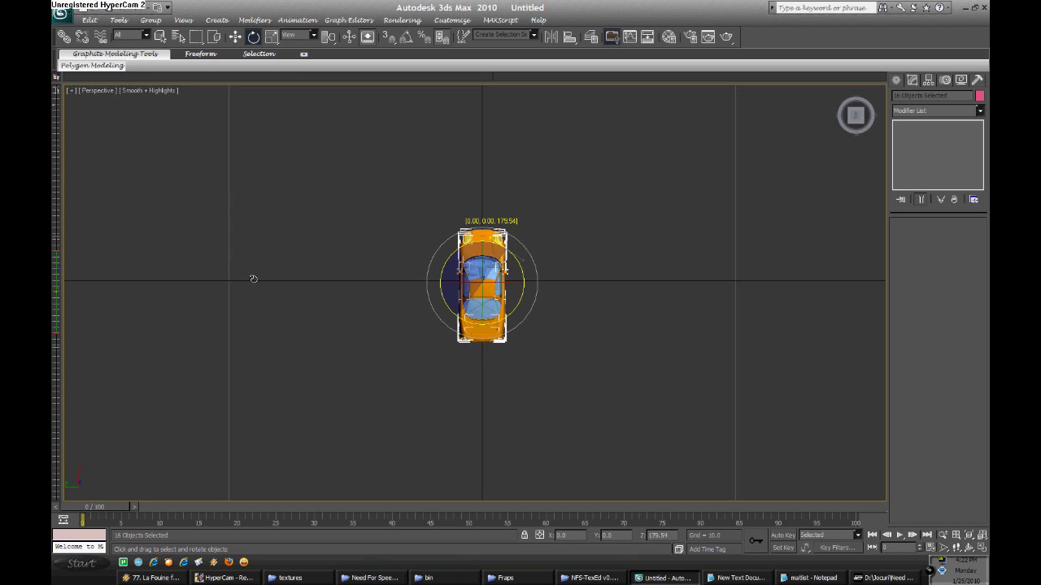
pyautogui.moveTo(252, 281); pyautogui.dragTo(247, 286)
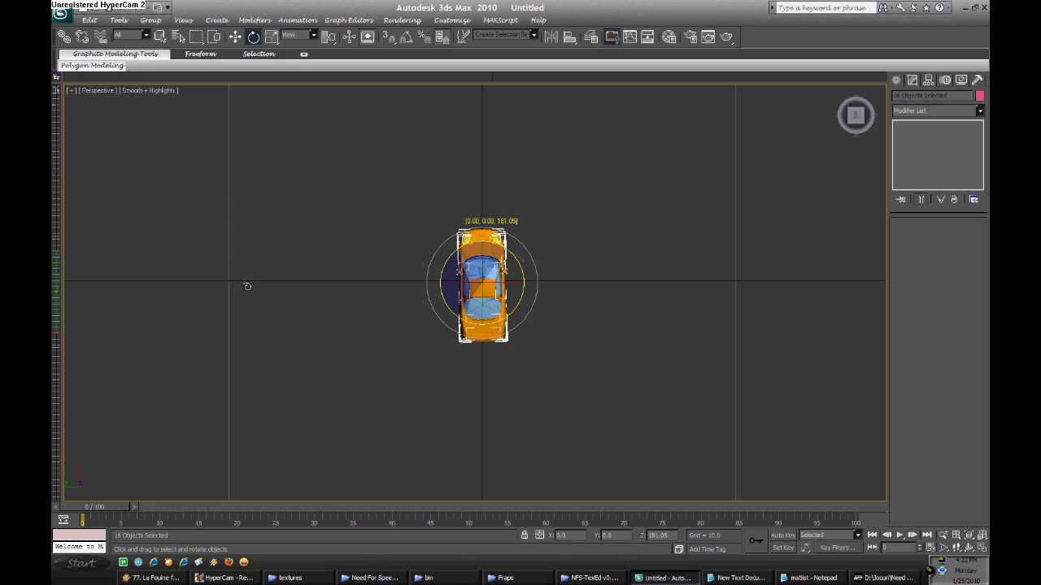
pyautogui.moveTo(247, 286); pyautogui.dragTo(239, 300)
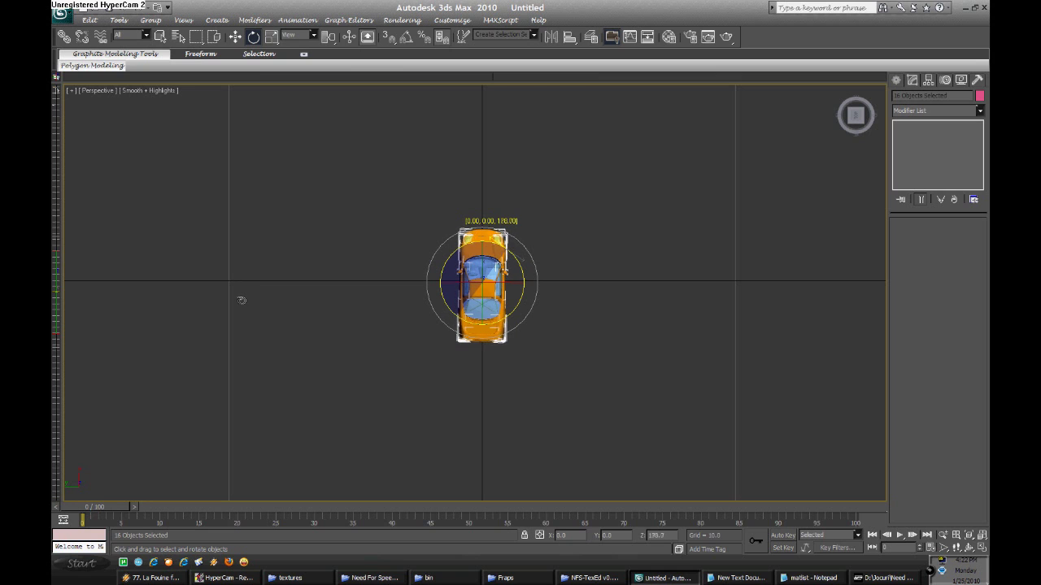
pyautogui.moveTo(240, 300); pyautogui.dragTo(240, 300)
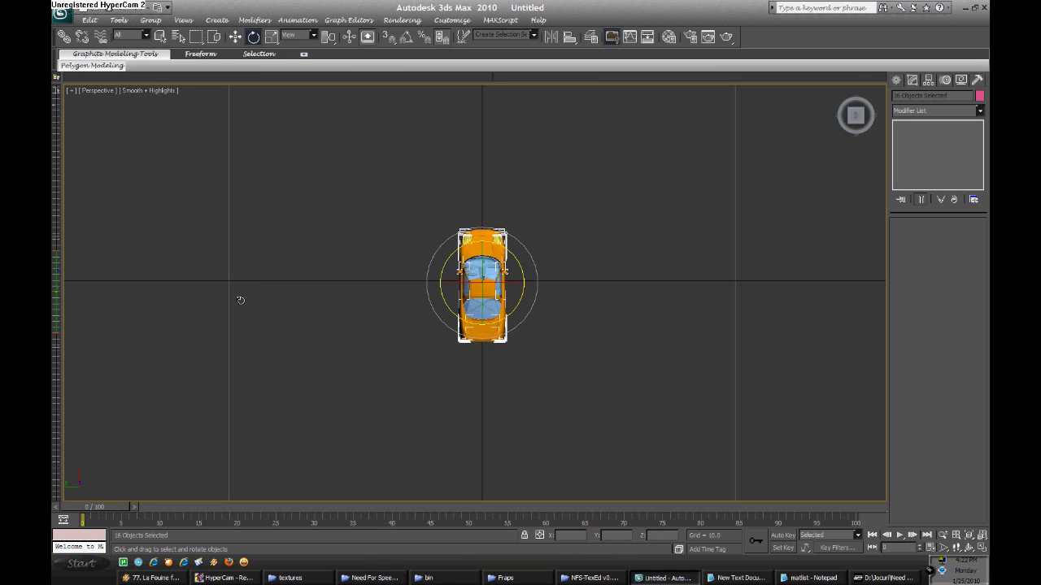
# Step: Deselect the rotated car and view it from the side
pyautogui.click(537, 261)
pyautogui.click(867, 115)
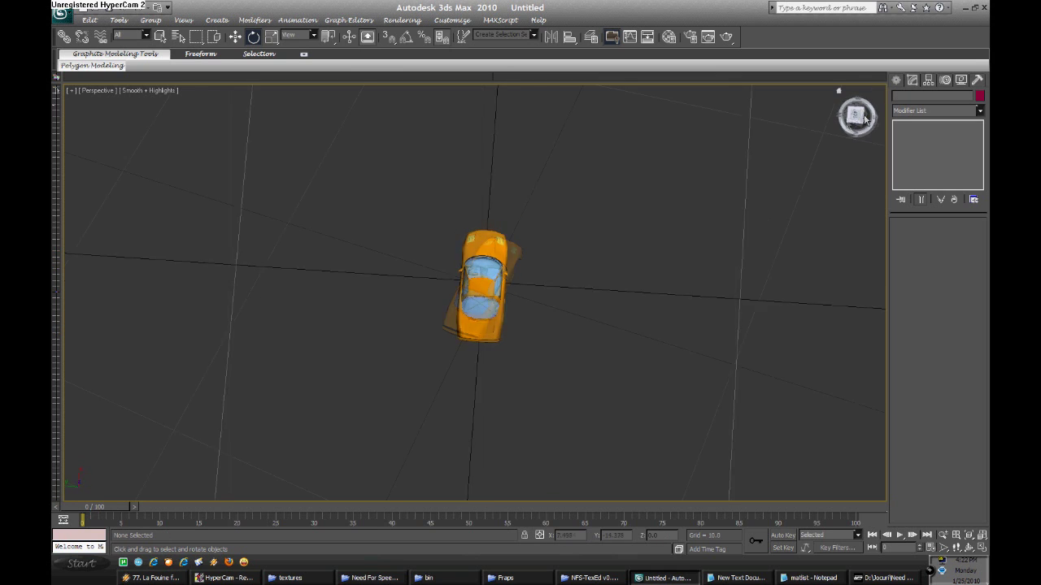
pyautogui.scroll(8, 642, 254)
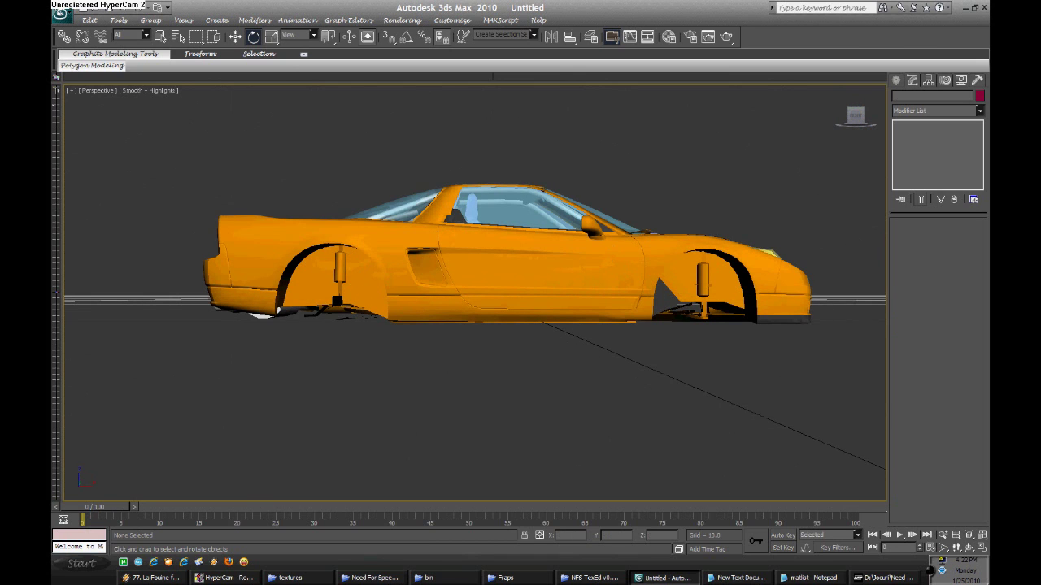
pyautogui.click(60, 13)
# Step: Export the rotated car over the existing nsx.obj with the OBJ exporter
pyautogui.click(108, 190)
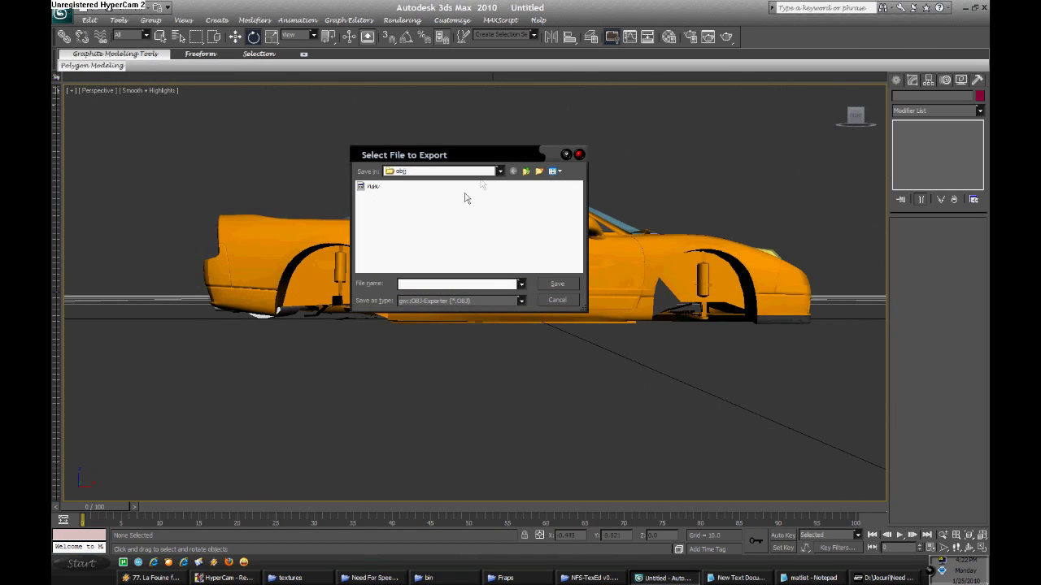
pyautogui.doubleClick(367, 188)
pyautogui.click(498, 315)
pyautogui.click(474, 372)
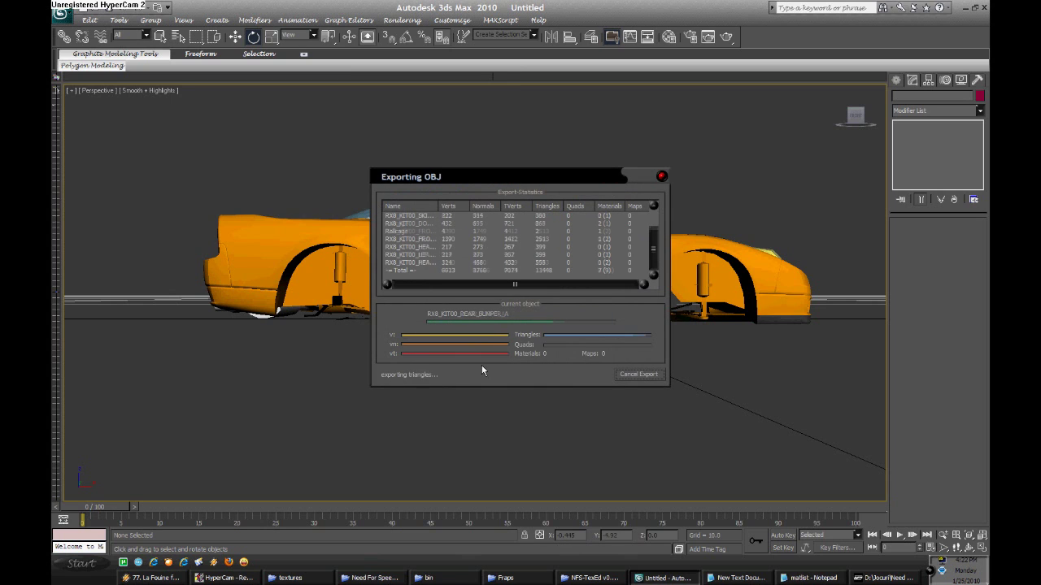
pyautogui.click(646, 376)
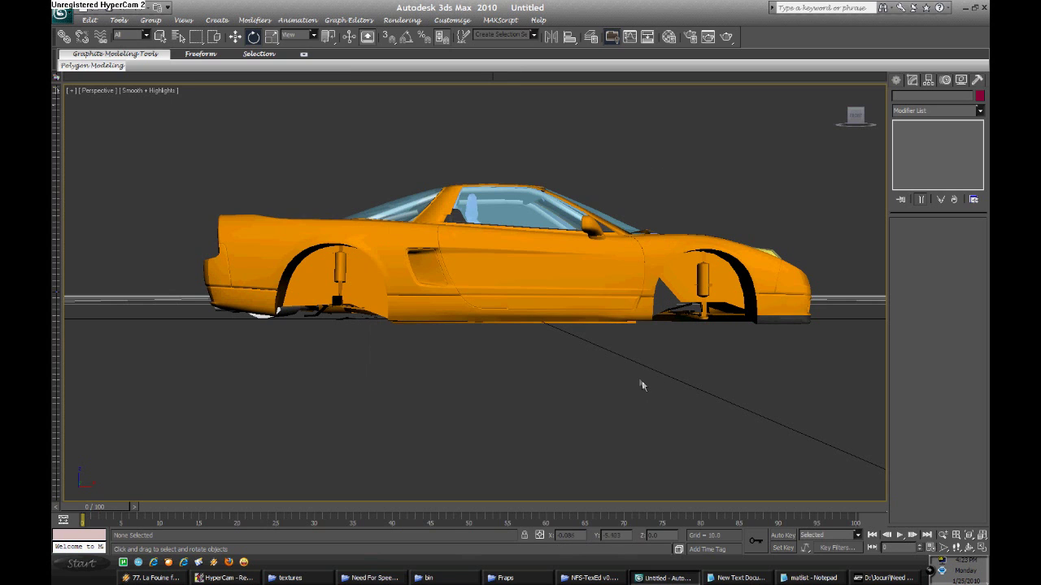
# Step: Recompile nsx.obj into a new geometry BIN with the geometry compiler
pyautogui.click(428, 578)
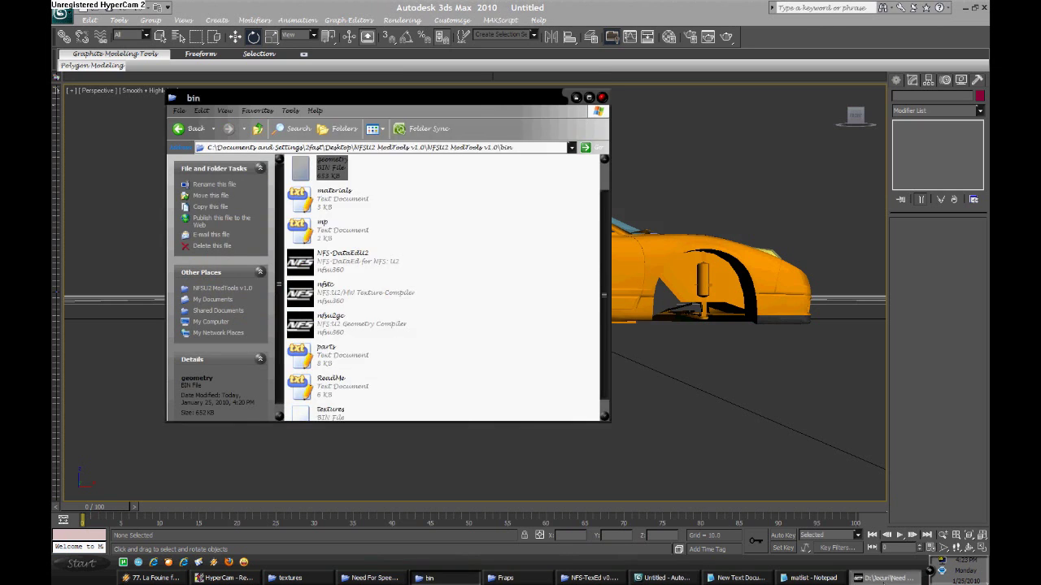
pyautogui.click(882, 578)
pyautogui.click(734, 135)
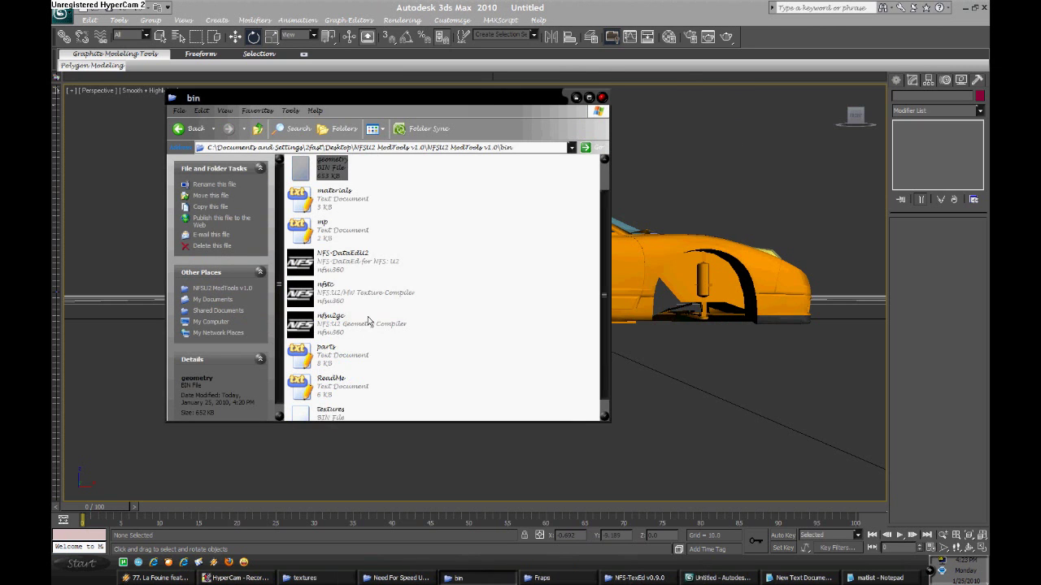
pyautogui.doubleClick(370, 323)
pyautogui.click(651, 417)
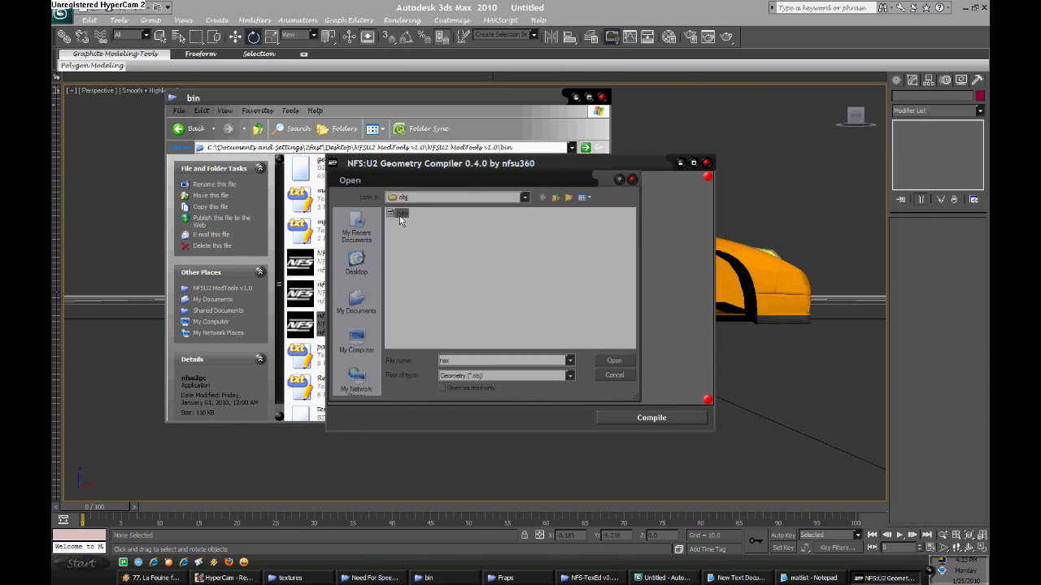
pyautogui.doubleClick(400, 218)
pyautogui.click(708, 164)
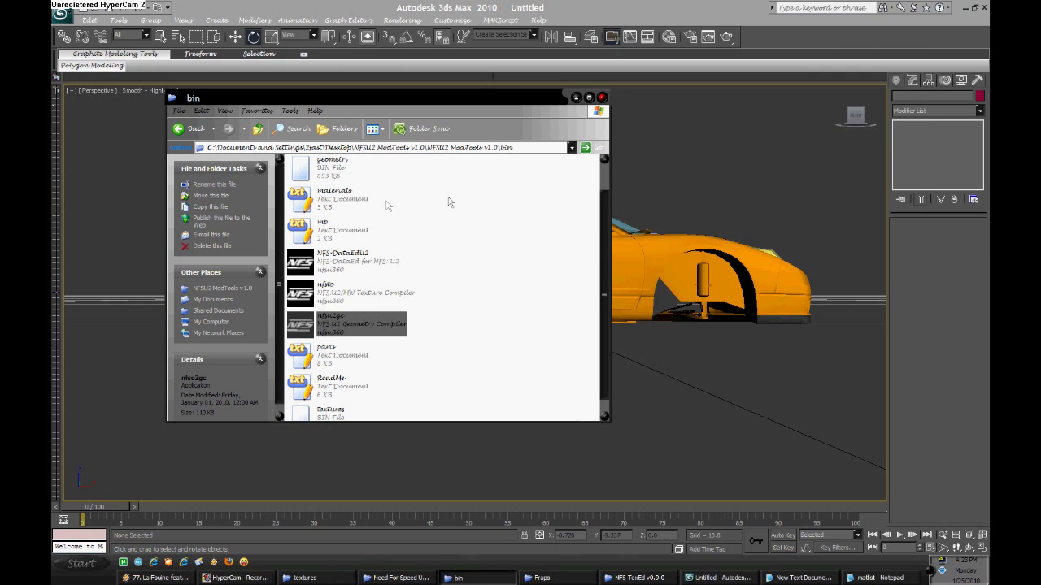
pyautogui.click(338, 173)
# Step: Paste the new geometry BIN into the game's CARS\RX8 folder
pyautogui.click(396, 578)
pyautogui.doubleClick(382, 80)
pyautogui.doubleClick(262, 98)
pyautogui.hotkey('ctrl', 'v')
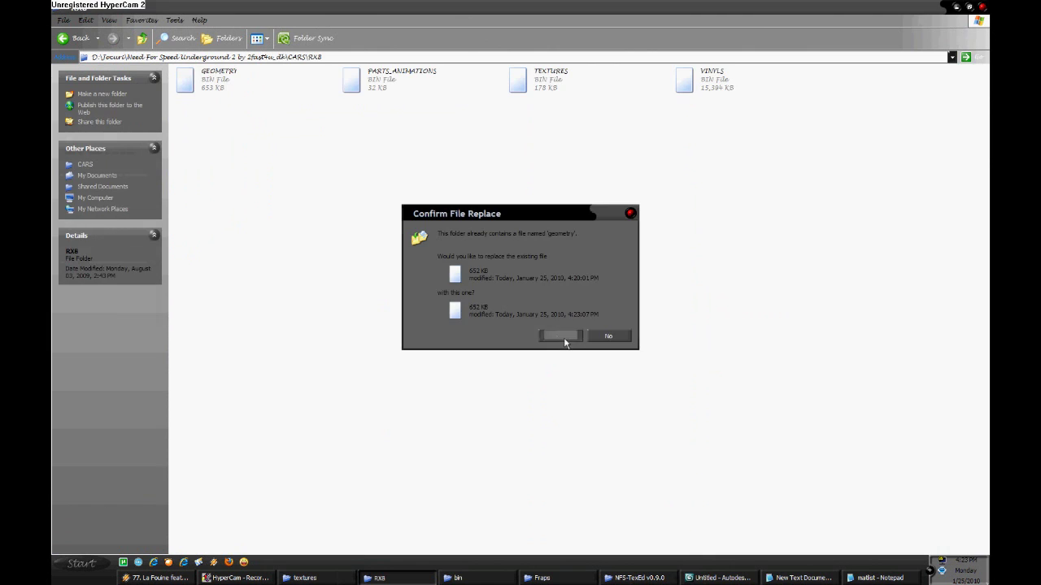
# Step: Confirm replacing the RX8 geometry file and select SPEED2 in the game folder
pyautogui.click(559, 336)
pyautogui.press('BackSpace')
pyautogui.press('BackSpace')
pyautogui.click(520, 269)
# Step: Return to the 3ds Max car scene in top view
pyautogui.hotkey('alt', 'Tab')
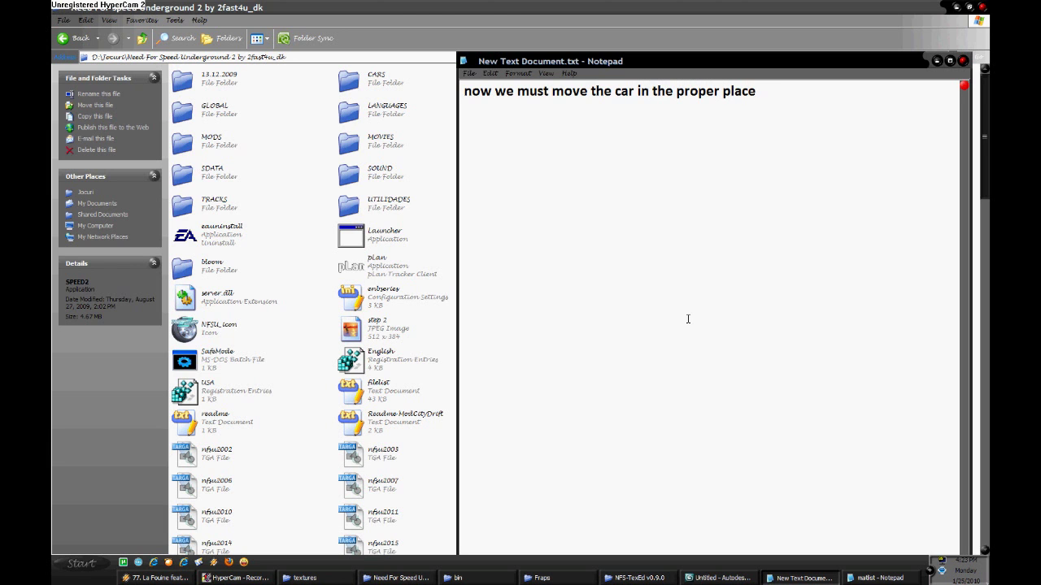
pyautogui.click(719, 578)
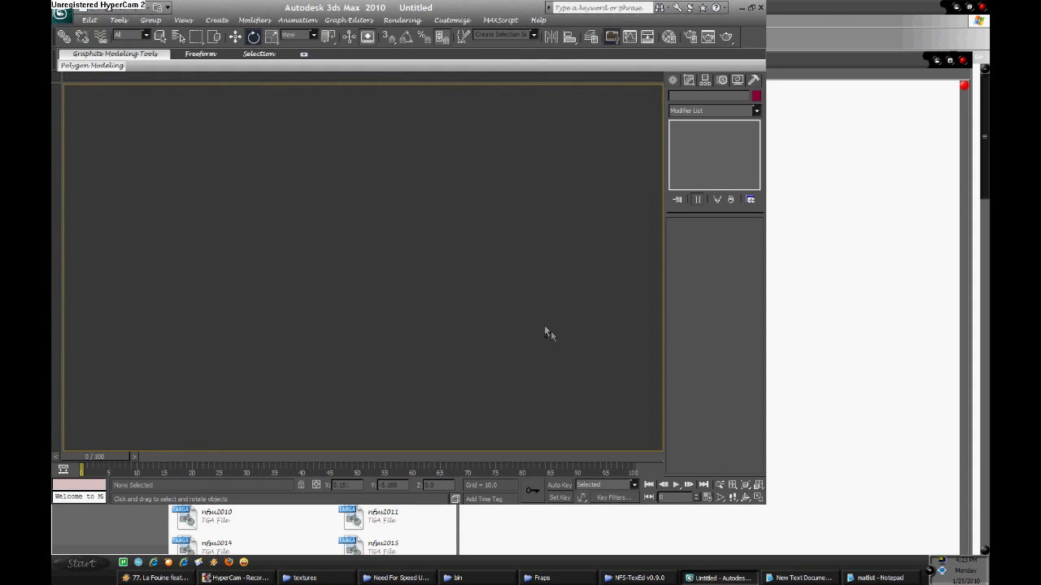
pyautogui.click(635, 108)
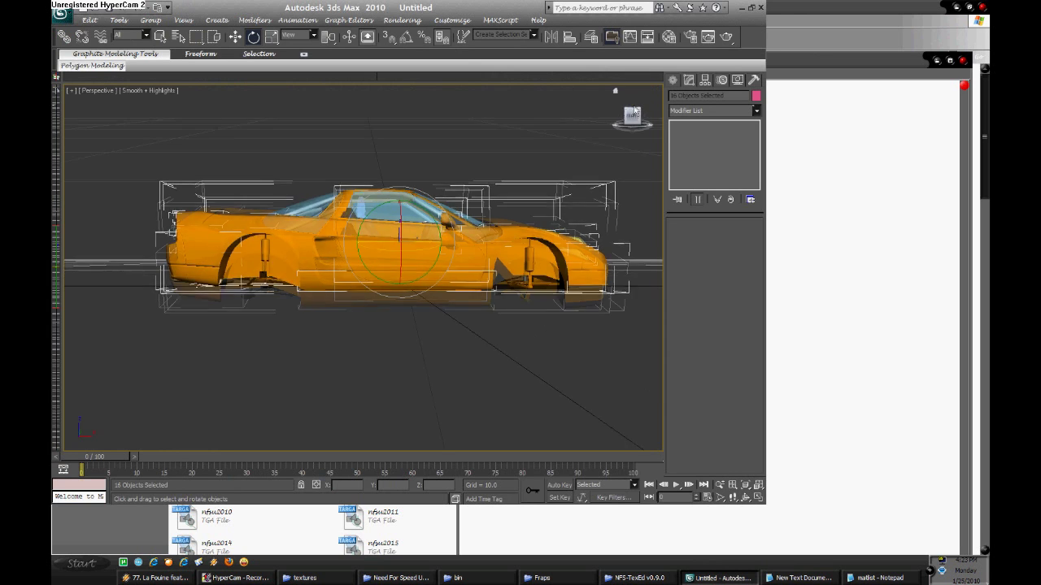
# Step: Move the whole car slightly along the X axis
pyautogui.click(234, 38)
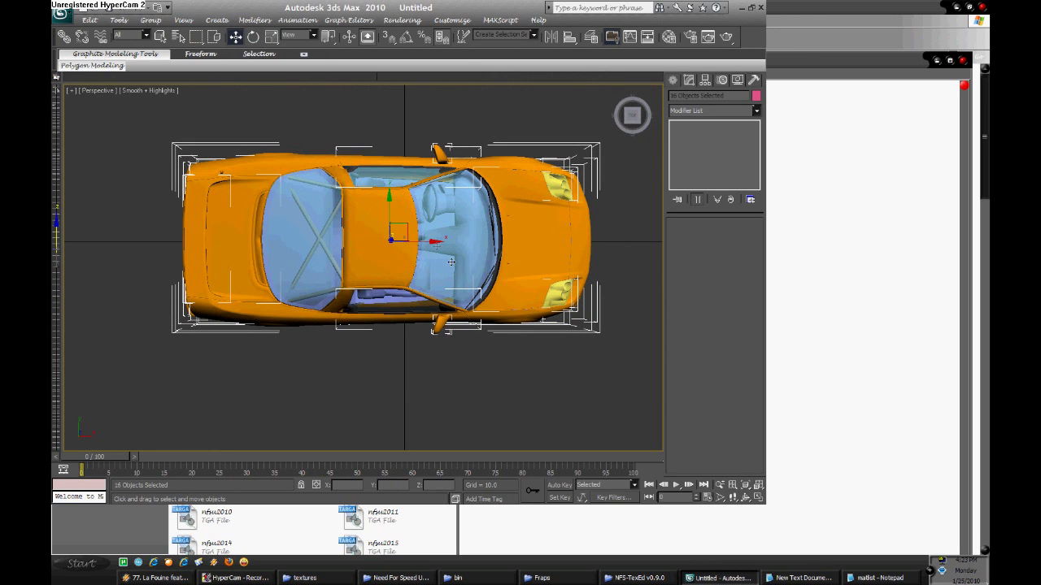
pyautogui.moveTo(434, 242); pyautogui.dragTo(449, 241)
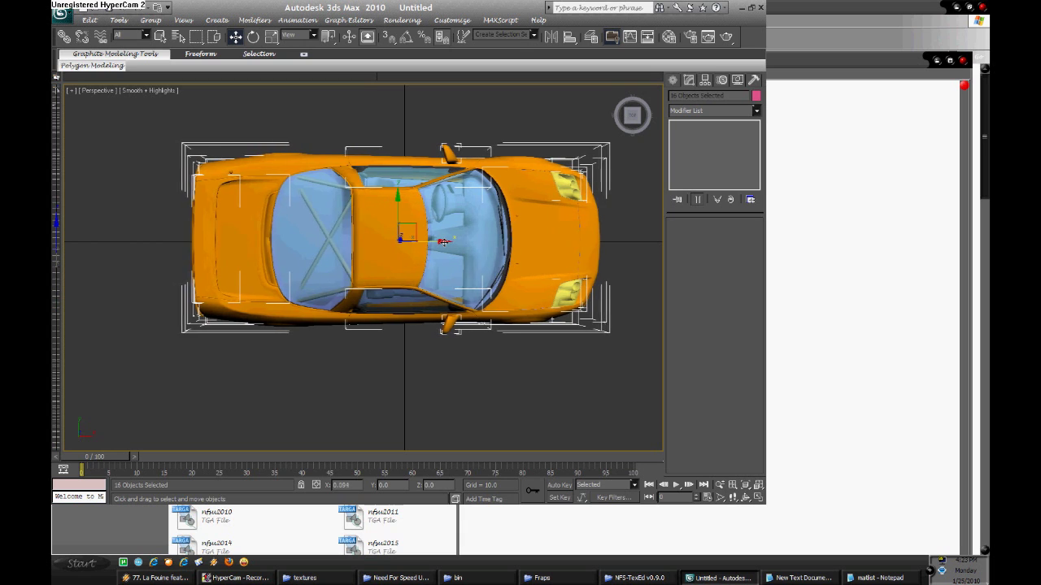
pyautogui.moveTo(449, 241); pyautogui.dragTo(456, 242)
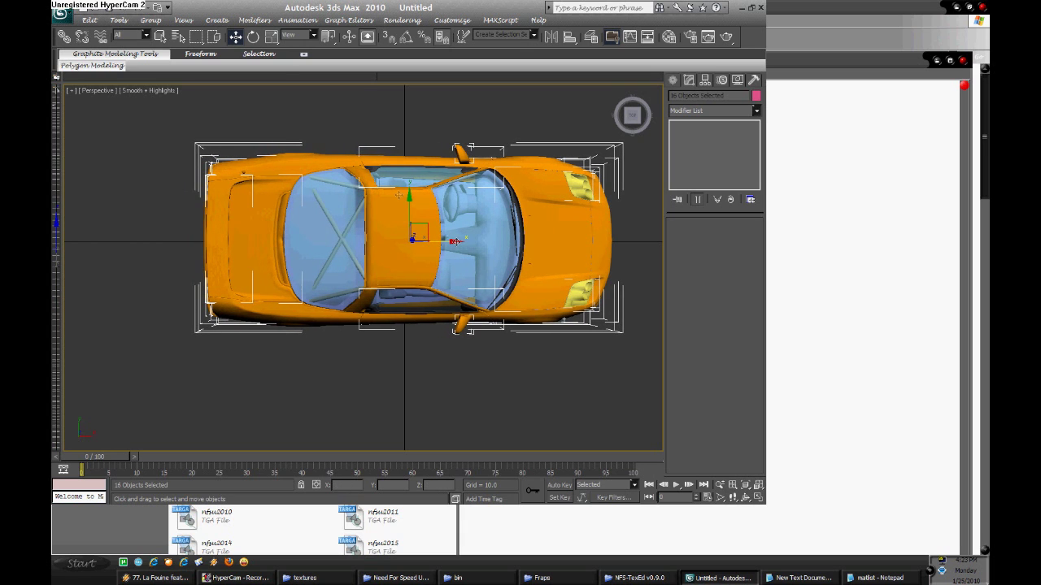
# Step: Re-export the car as OBJ, overwriting the existing nsx.obj
pyautogui.click(59, 13)
pyautogui.click(92, 185)
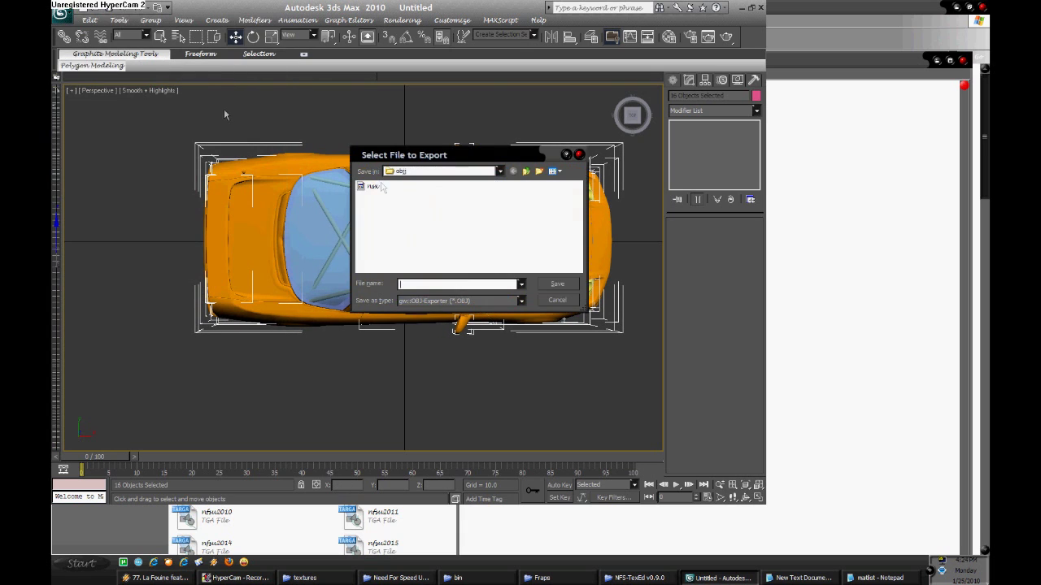
pyautogui.doubleClick(373, 190)
pyautogui.click(482, 313)
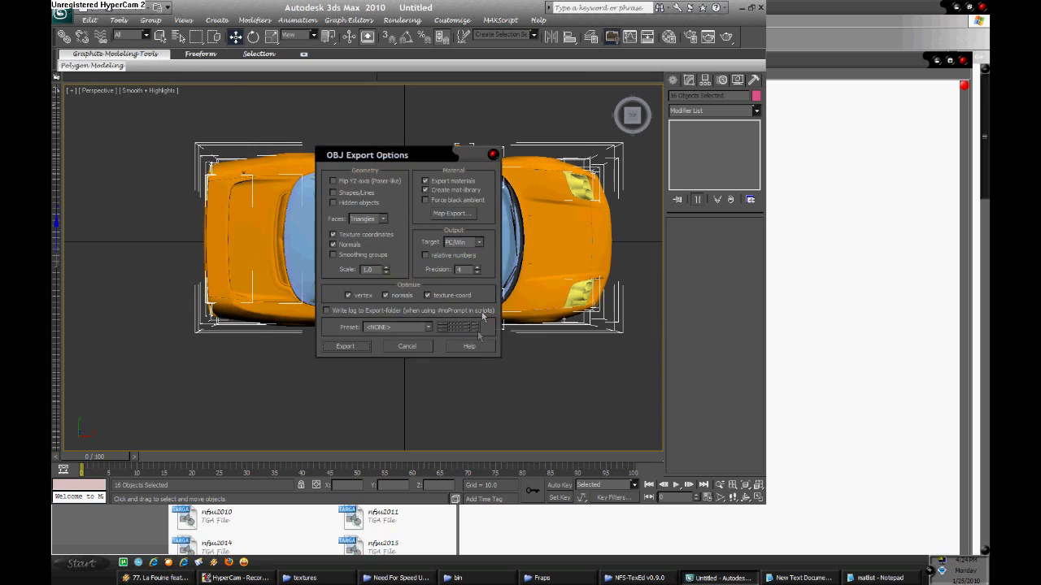
pyautogui.click(362, 346)
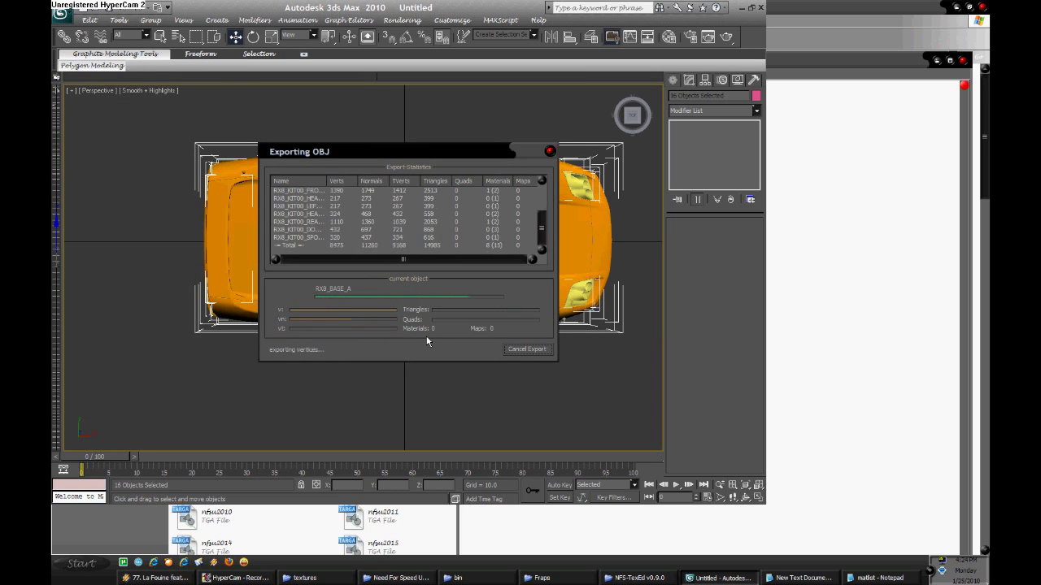
pyautogui.click(519, 348)
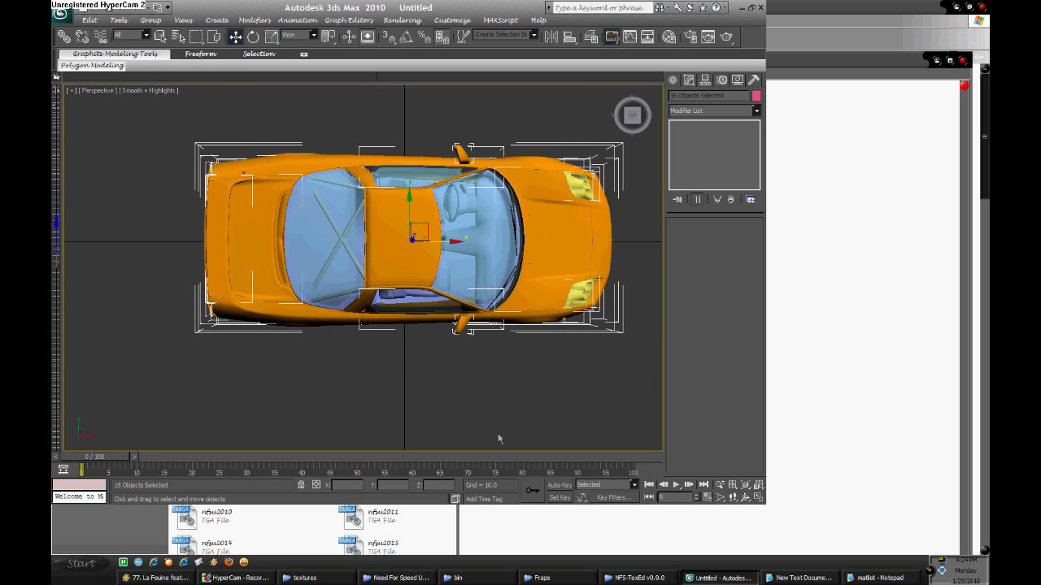
# Step: Compile the exported nsx.obj into the geometry BIN with nfsu2gc
pyautogui.click(458, 578)
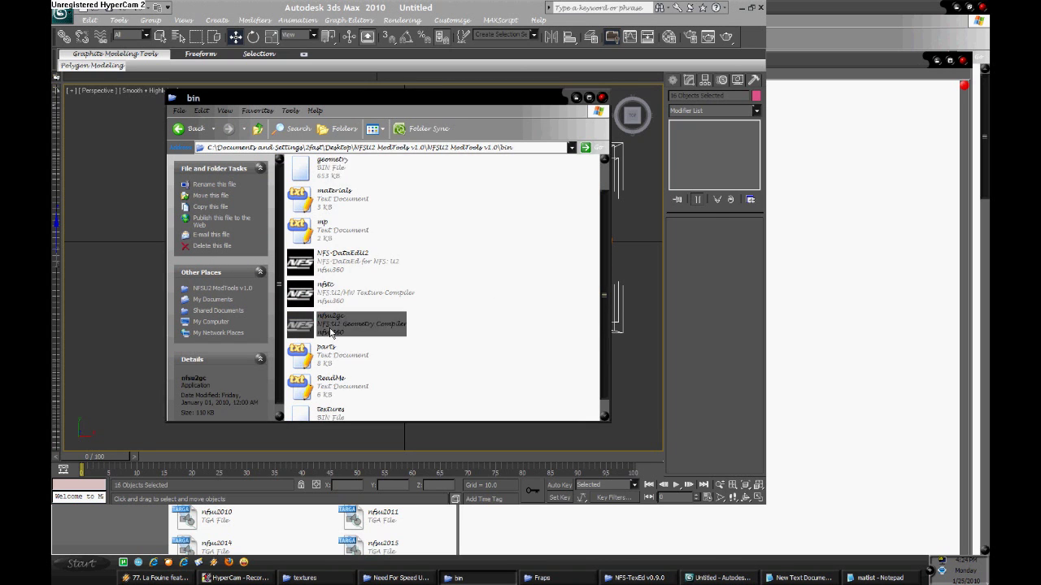
pyautogui.doubleClick(331, 331)
pyautogui.doubleClick(402, 220)
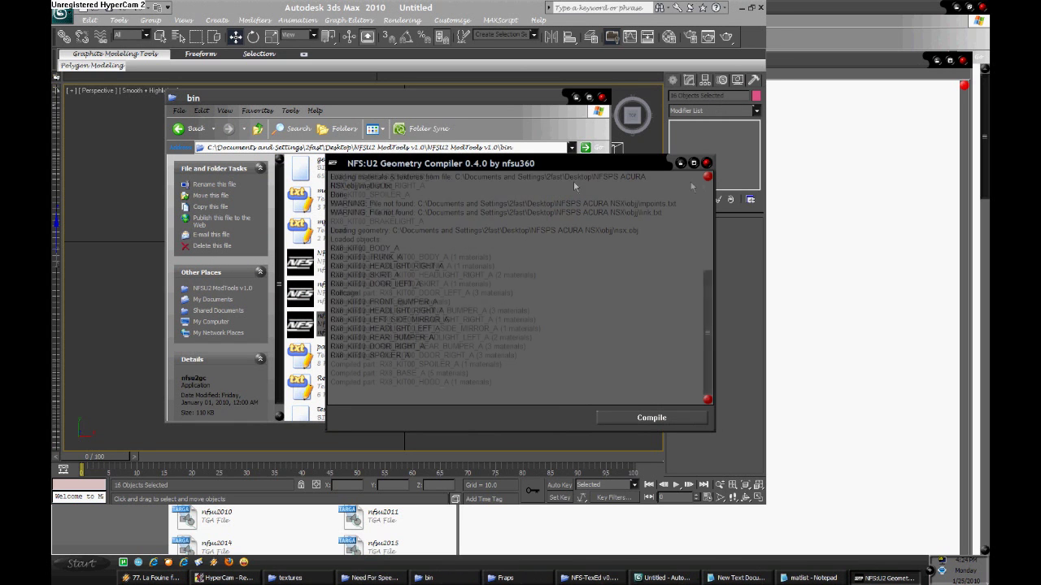
pyautogui.click(706, 163)
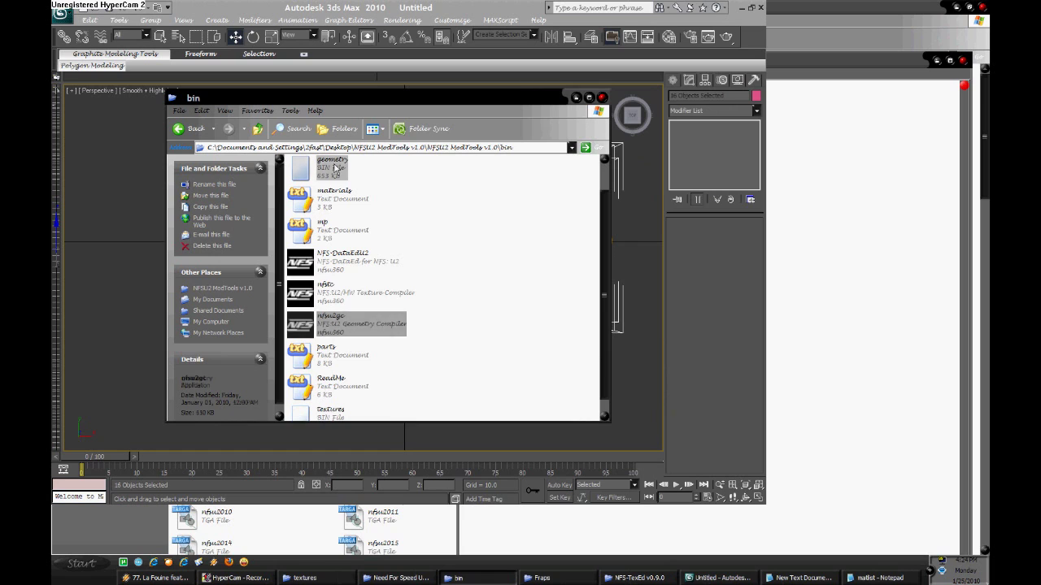
# Step: Browse the game's CARS folder and select the SPEED2 executable
pyautogui.click(399, 578)
pyautogui.doubleClick(298, 76)
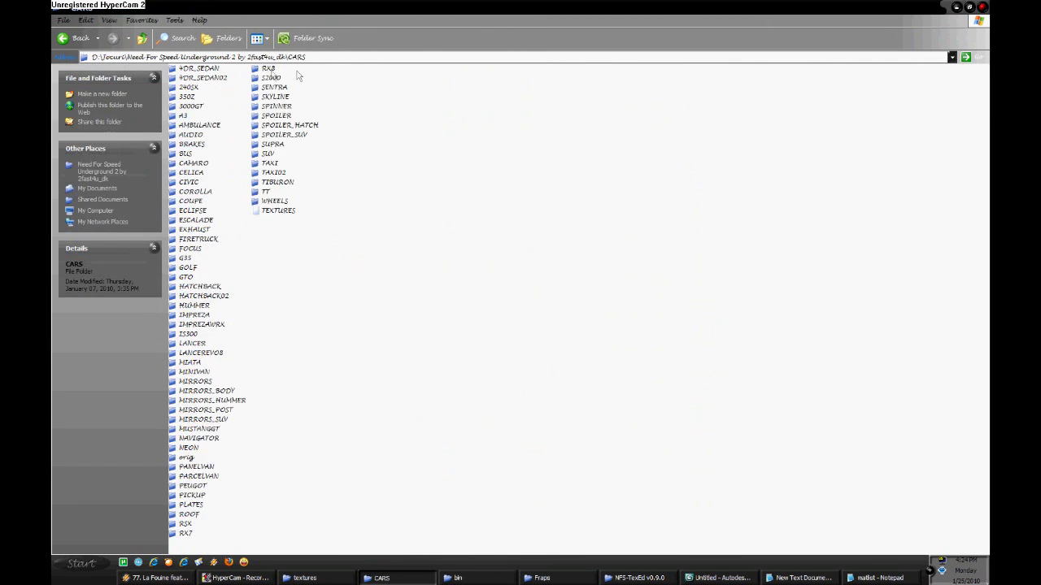
pyautogui.press('BackSpace')
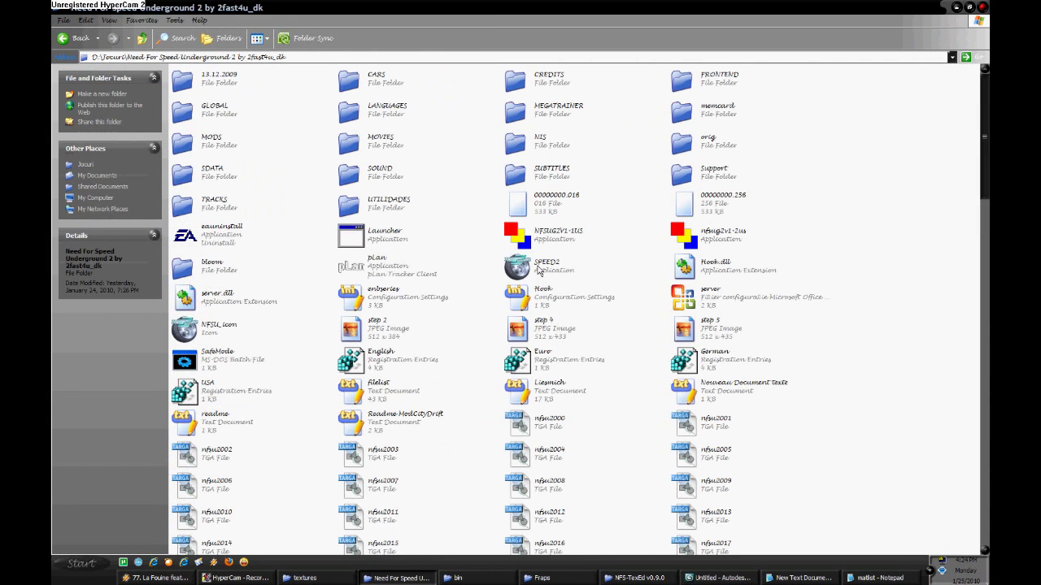
pyautogui.click(538, 271)
# Step: Change the note to read "i have to raise the hight a little bit"
pyautogui.click(801, 578)
pyautogui.hotkey('ctrl', 'a')
pyautogui.write('iu')
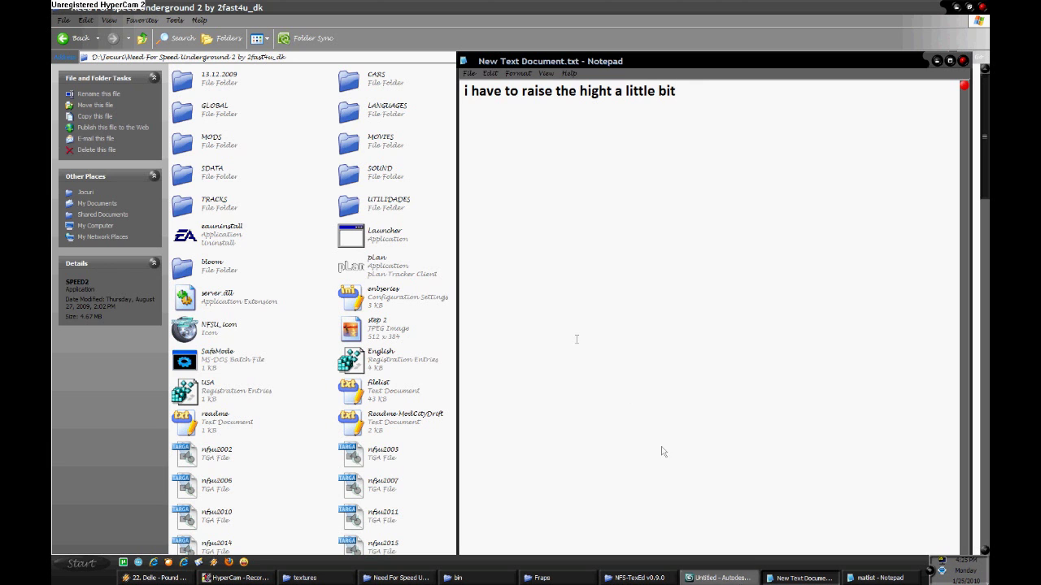
pyautogui.click(720, 578)
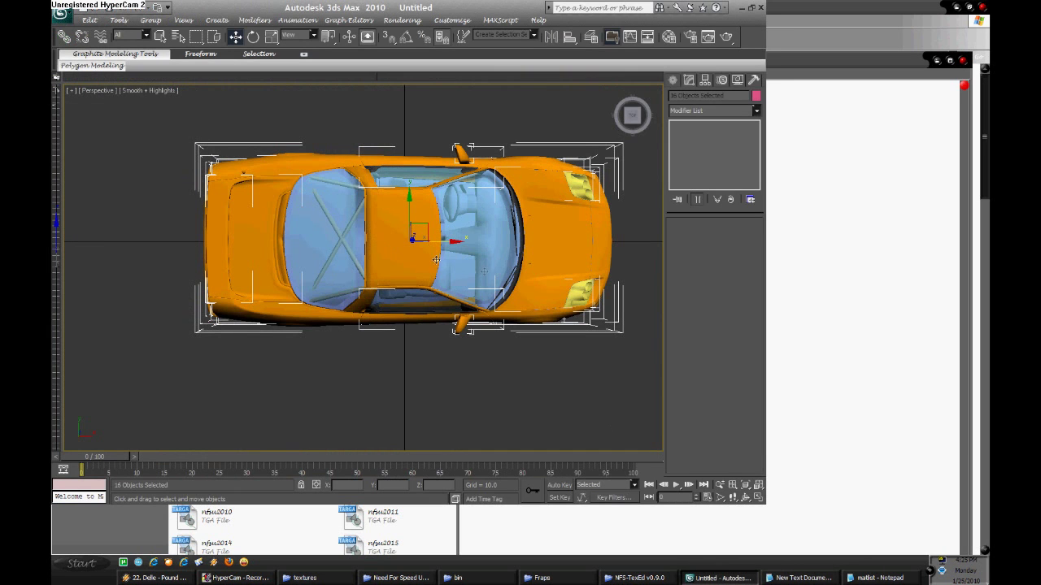
# Step: Raise the car to Z 0.119 in side view and re-export it over nsx.obj
pyautogui.click(633, 135)
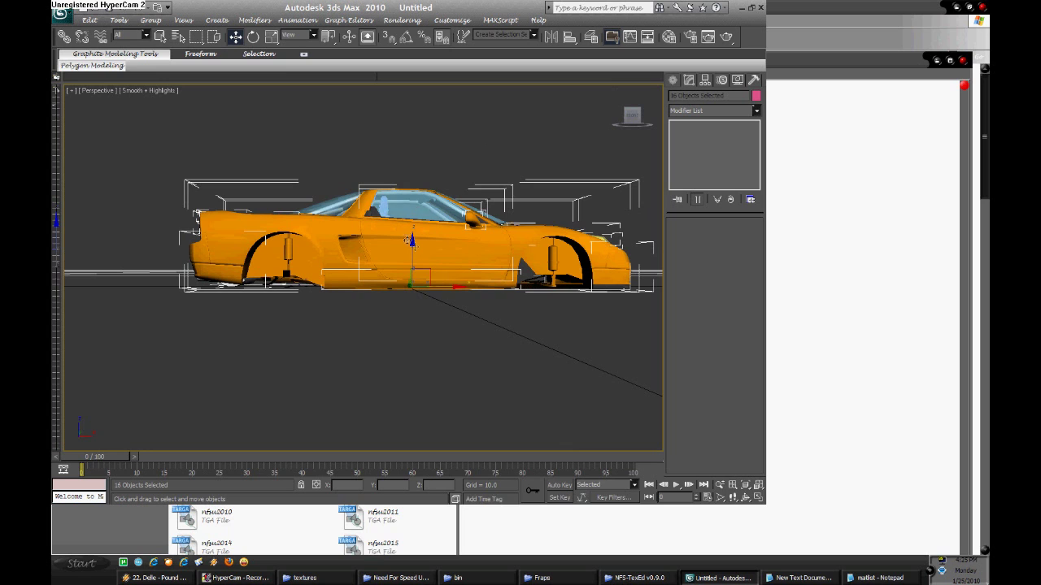
pyautogui.moveTo(412, 241); pyautogui.dragTo(413, 231)
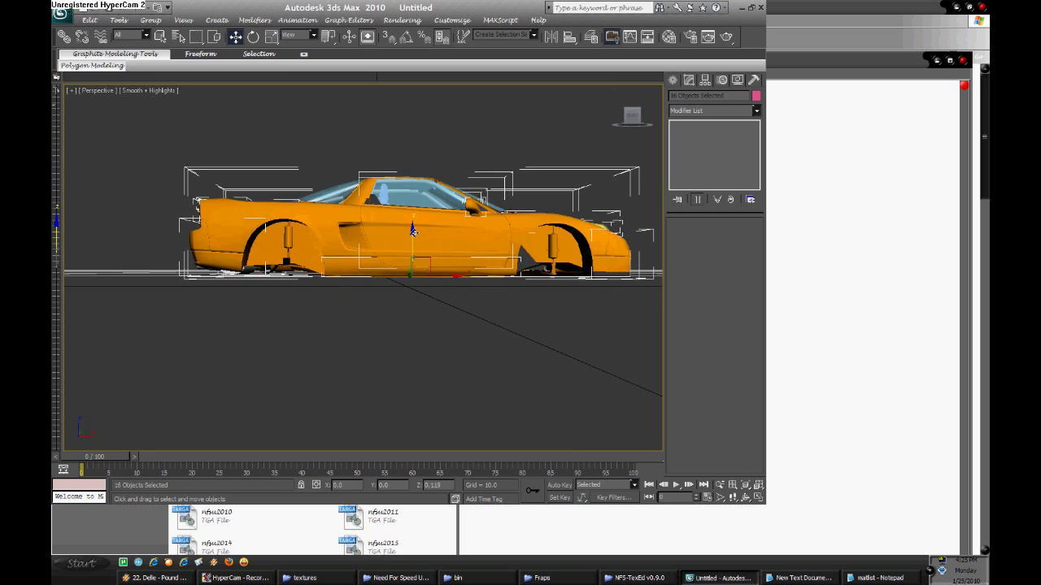
pyautogui.click(59, 12)
pyautogui.click(86, 186)
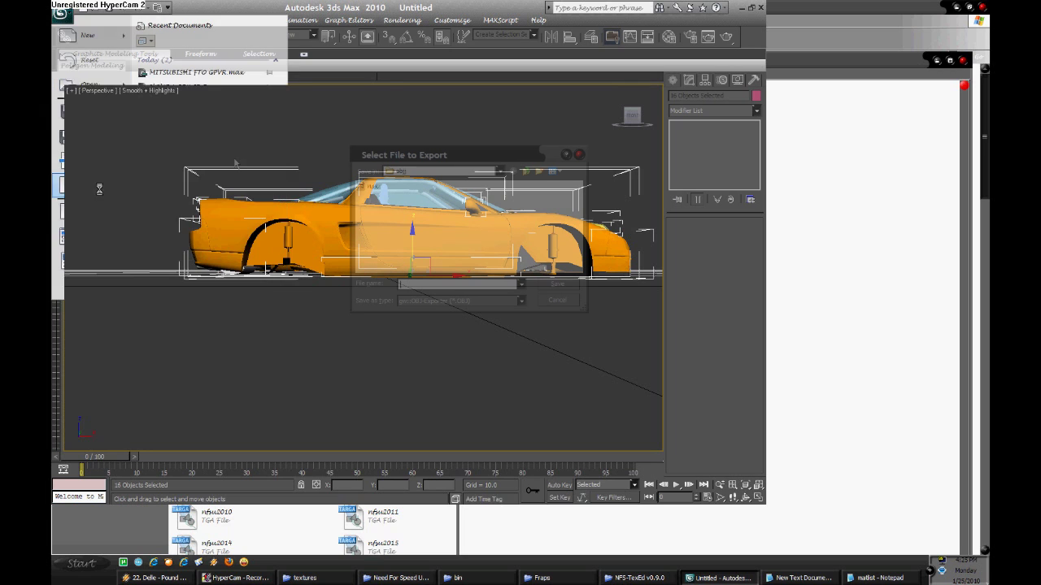
pyautogui.doubleClick(374, 187)
pyautogui.click(492, 313)
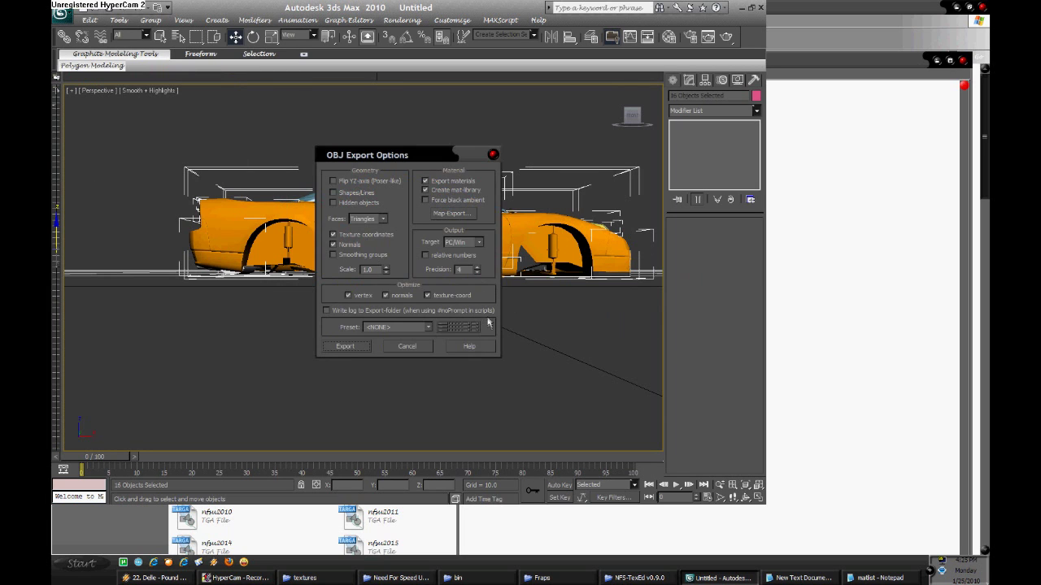
pyautogui.click(346, 347)
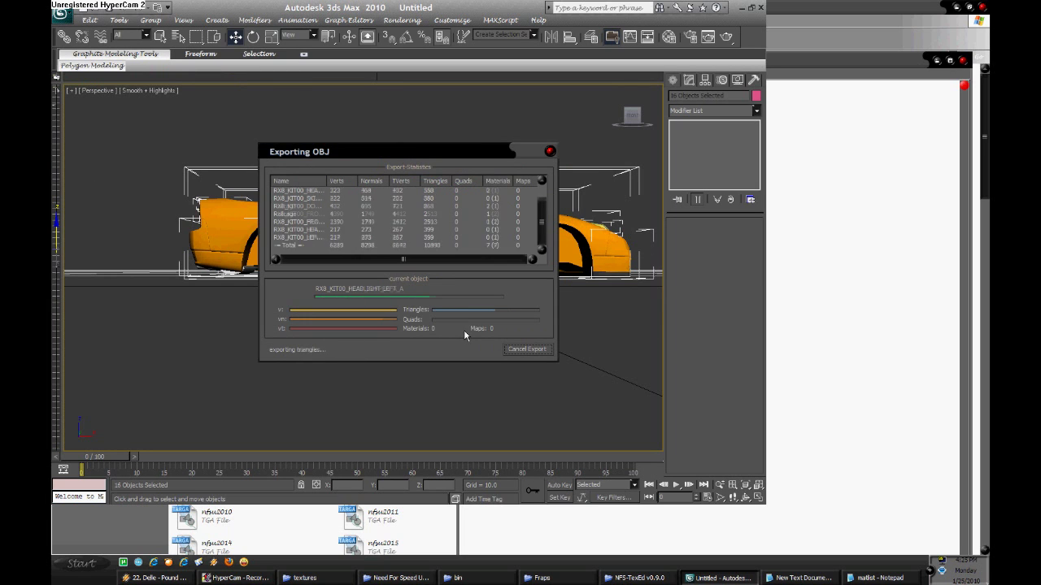
pyautogui.click(525, 348)
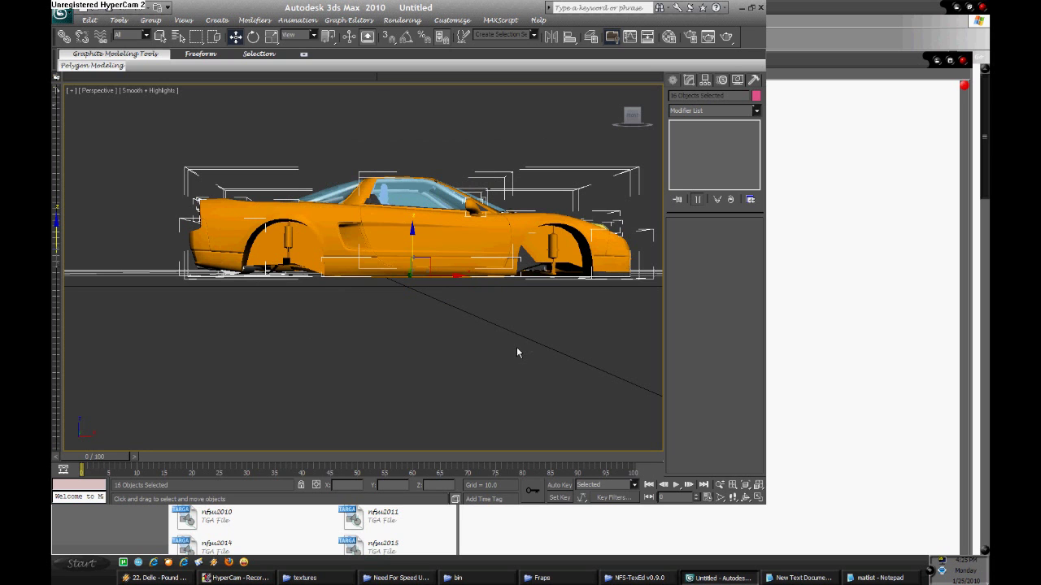
# Step: Compile nsx.obj again with the NFS:U2 Geometry Compiler
pyautogui.click(457, 577)
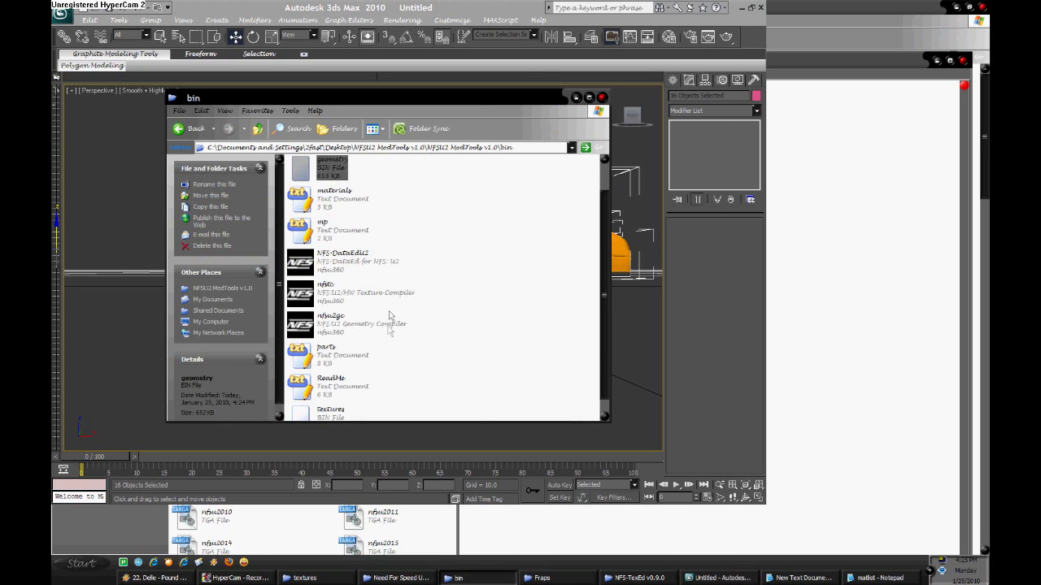
pyautogui.doubleClick(313, 325)
pyautogui.click(689, 417)
pyautogui.doubleClick(399, 215)
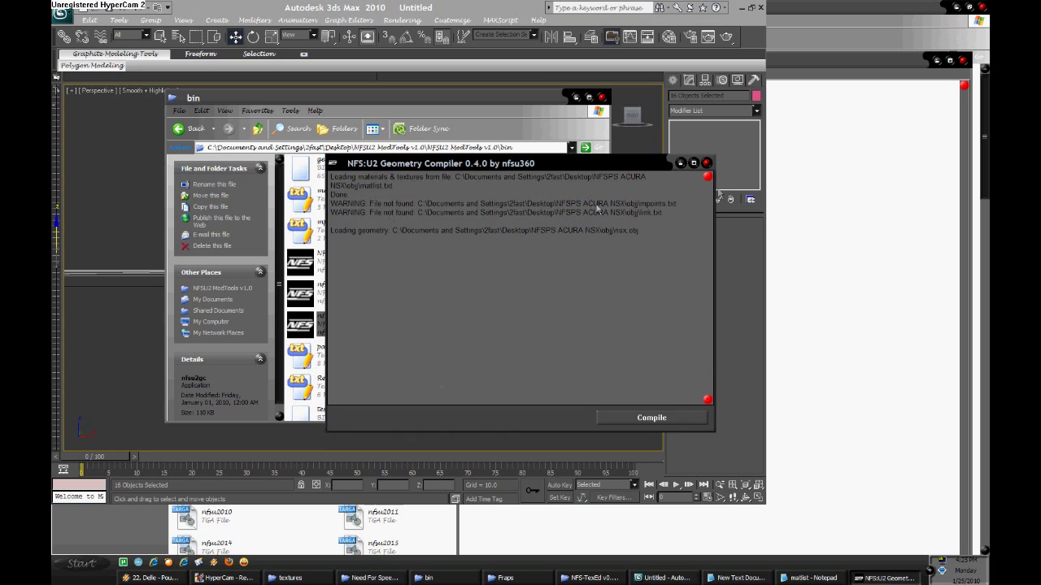
# Step: Paste the recompiled geometry BIN into CARS\RX8, replacing the old file
pyautogui.click(705, 163)
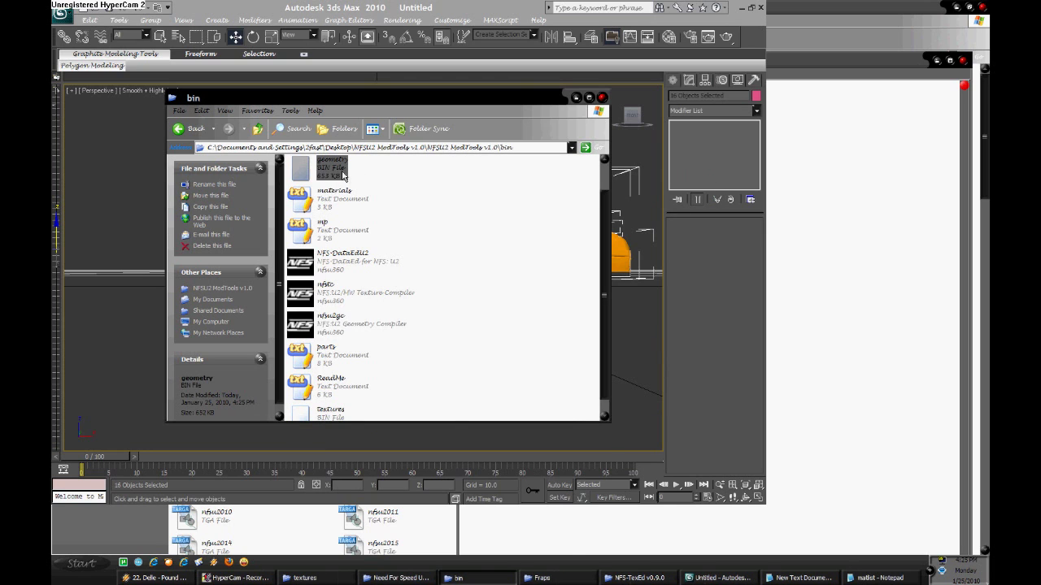
pyautogui.click(396, 577)
pyautogui.doubleClick(385, 89)
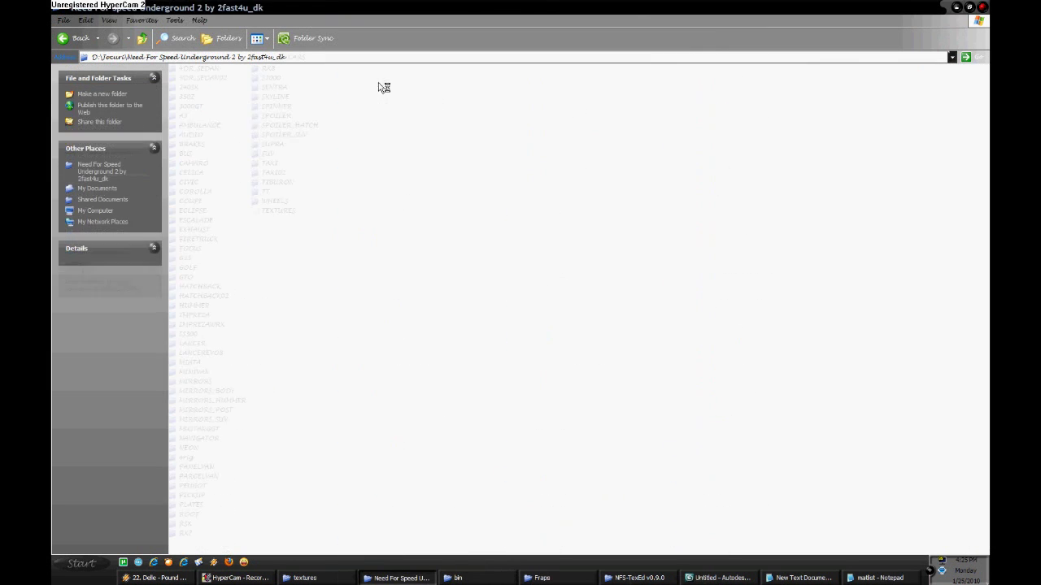
pyautogui.doubleClick(267, 70)
pyautogui.hotkey('ctrl', 'v')
pyautogui.click(565, 335)
pyautogui.press('BackSpace')
pyautogui.press('BackSpace')
pyautogui.hotkey('alt', 'Tab')
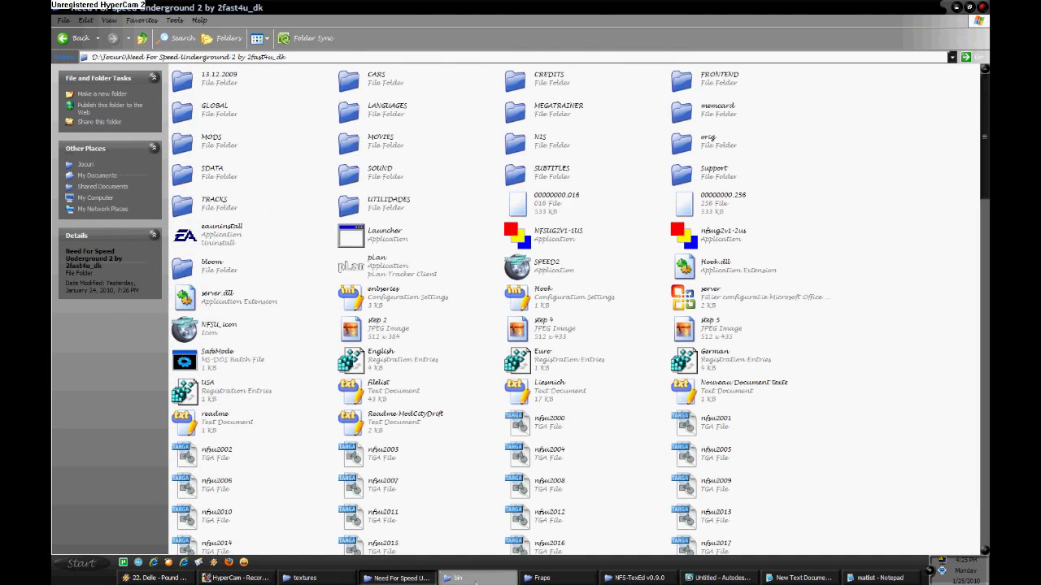
# Step: Update the note to say the wheels must be put in the correct place
pyautogui.click(800, 578)
pyautogui.hotkey('ctrl', 'a')
pyautogui.write('n')
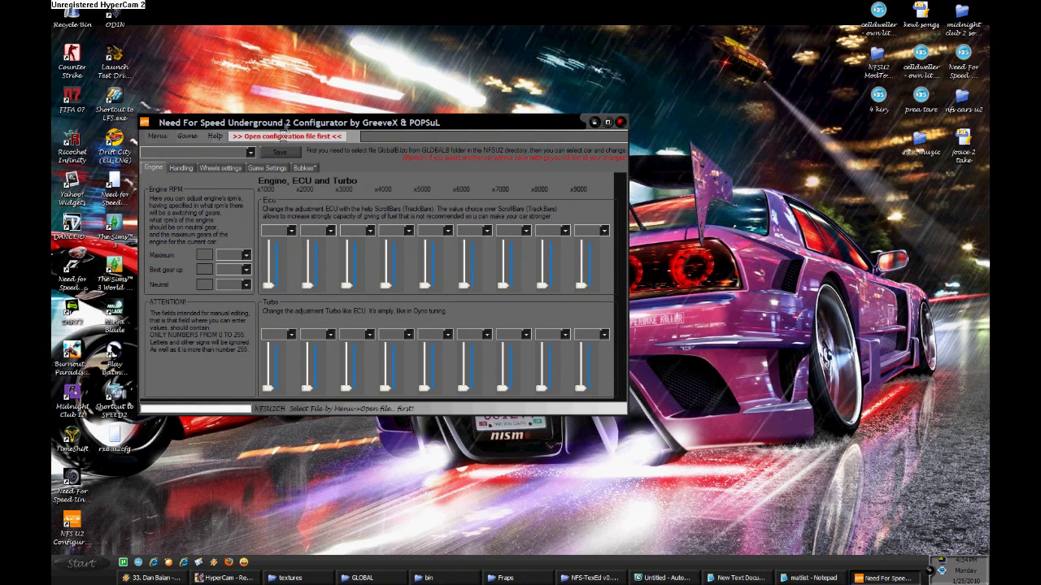
# Step: Load the GlobalB.lzc settings file and pick the MAZDA RX8 from the car list
pyautogui.click(268, 135)
pyautogui.doubleClick(436, 158)
pyautogui.click(251, 153)
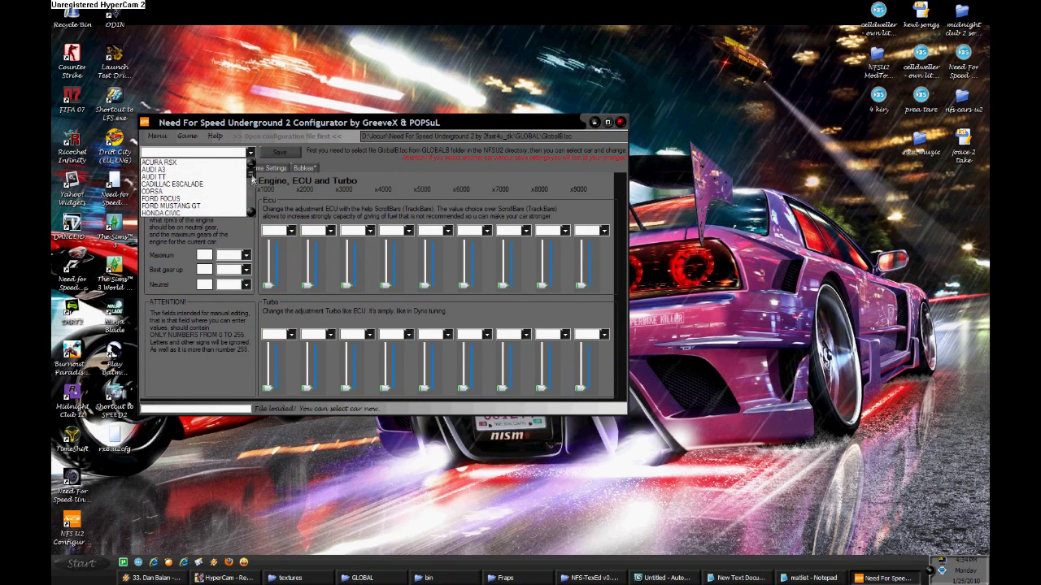
pyautogui.click(235, 175)
# Step: Check the RX8 wheel positions (159 front, 160 rear) and minimise the configurator
pyautogui.click(234, 170)
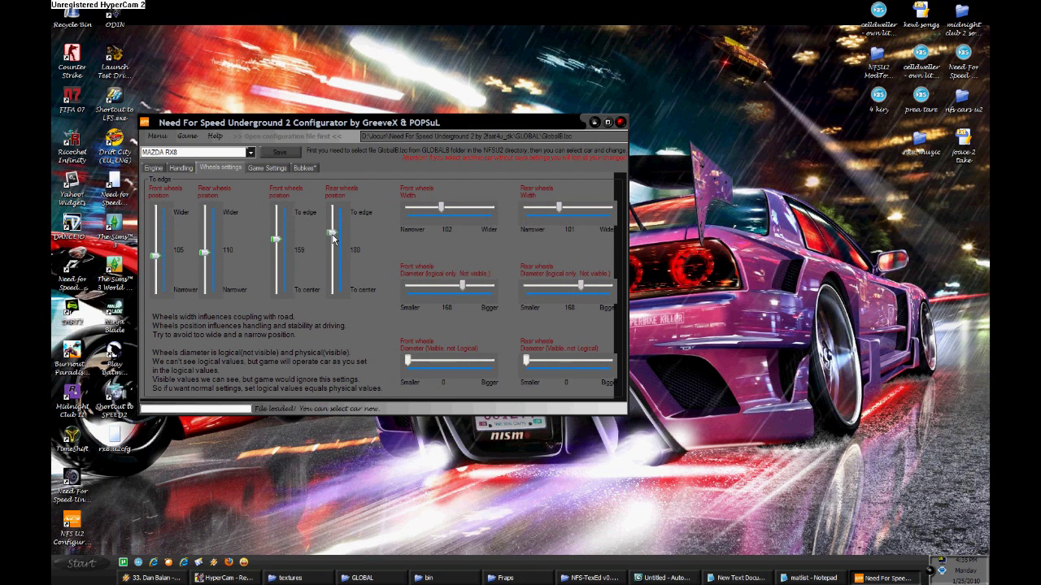
pyautogui.click(886, 578)
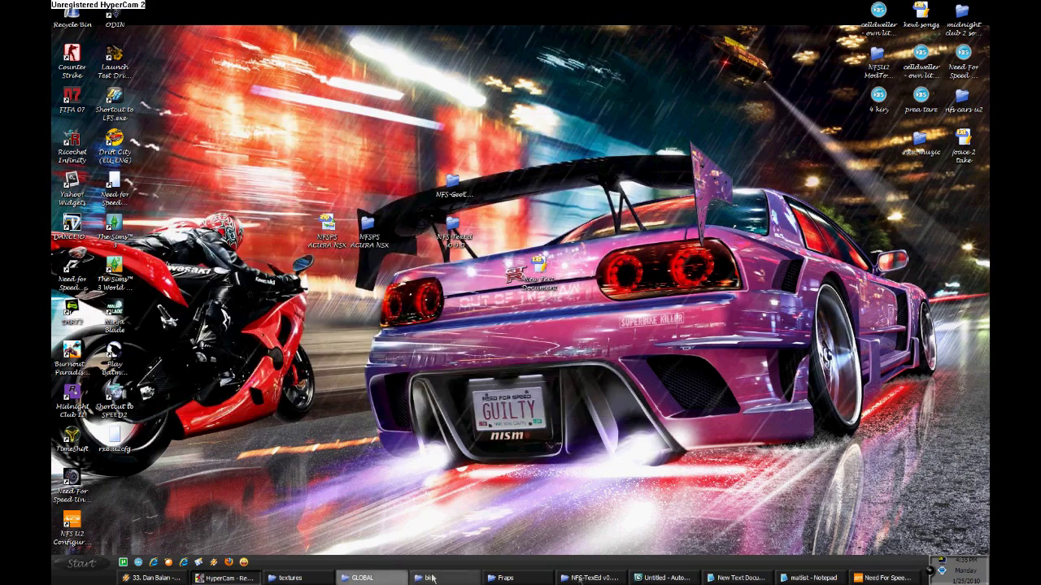
pyautogui.click(362, 578)
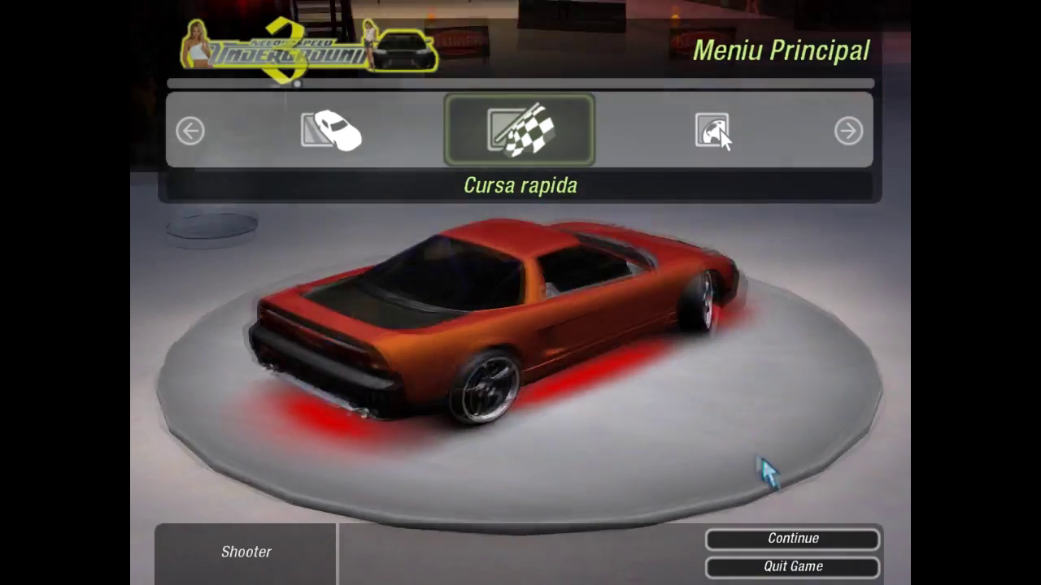
# Step: Navigate from the race menu to the Mazda in the garage and enter the Car Shop's Body Shop
pyautogui.press('Return')
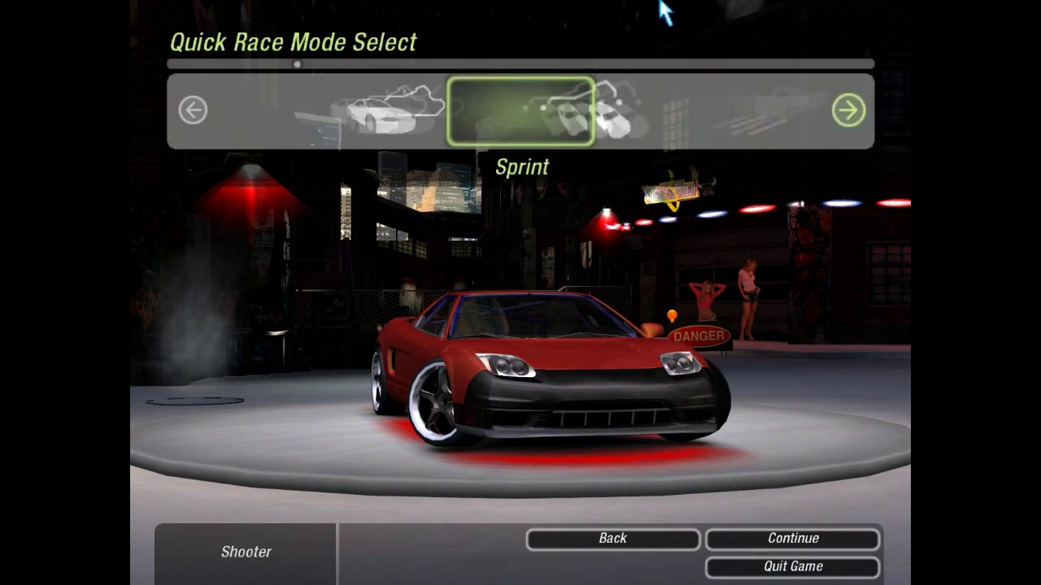
pyautogui.press('Return')
pyautogui.press('Return')
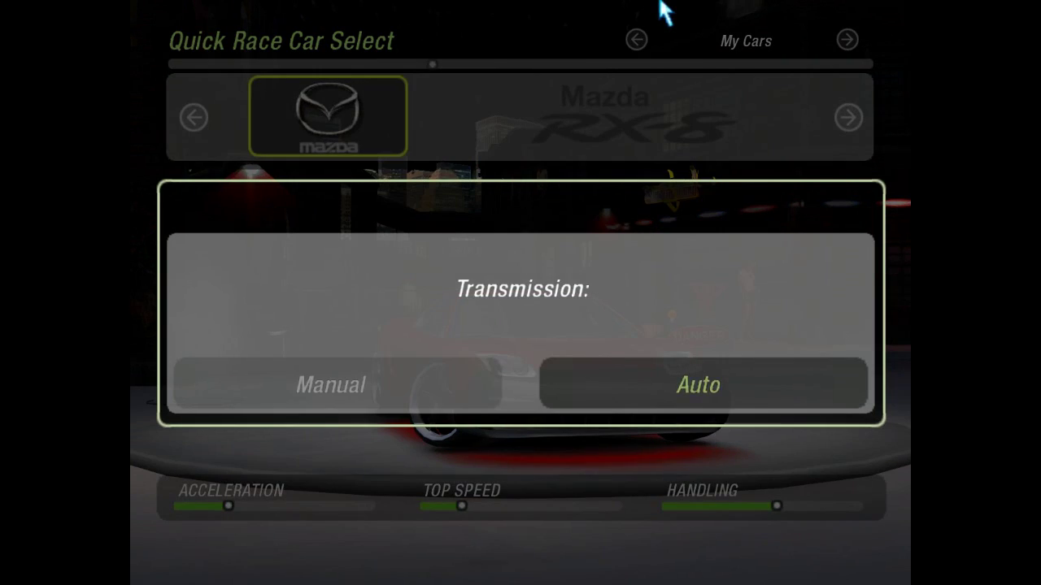
pyautogui.press('Escape')
pyautogui.press('Escape')
pyautogui.press('Right')
pyautogui.press('Right')
pyautogui.press('Return')
pyautogui.press('Right')
pyautogui.press('Up')
pyautogui.press('Left')
pyautogui.press('Right')
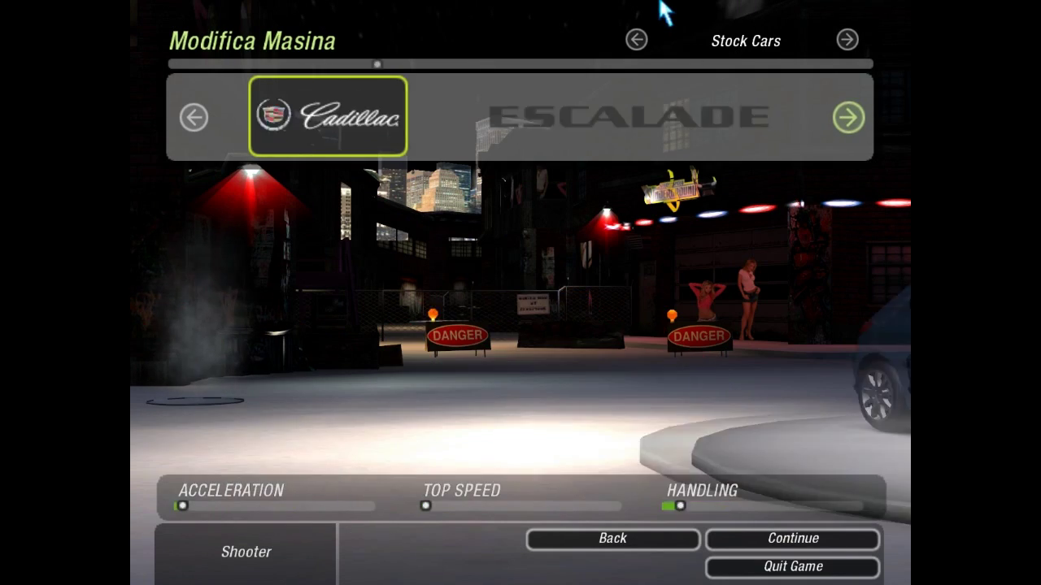
pyautogui.press('Right')
pyautogui.press('Right')
pyautogui.press('Right')
pyautogui.press('Return')
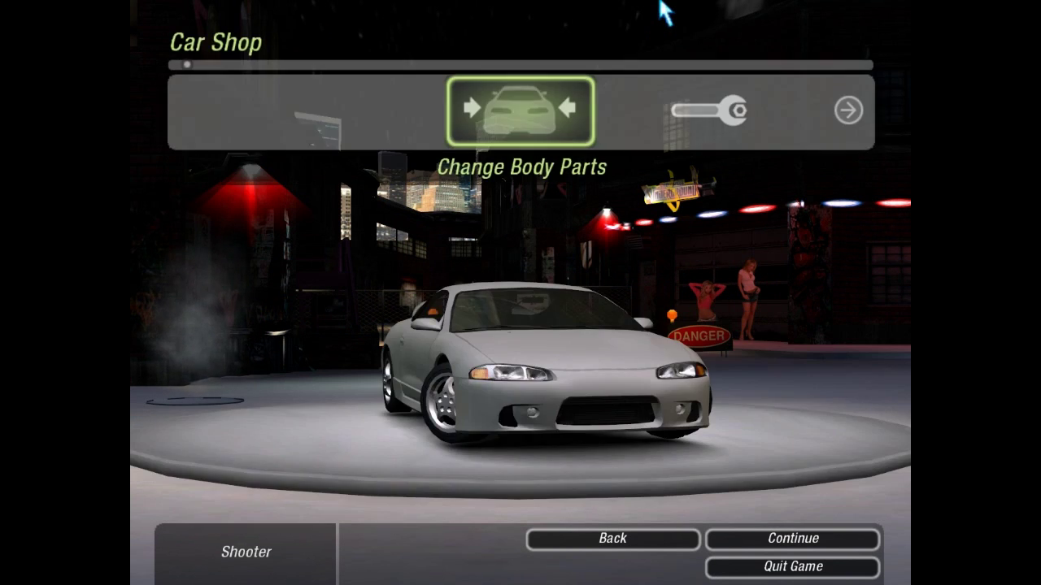
pyautogui.press('Return')
# Step: Browse the rim brands, from Lowenhart to NFSU 2 rims, and fit new rims
pyautogui.press('Right')
pyautogui.press('Right')
pyautogui.press('Right')
pyautogui.press('Right')
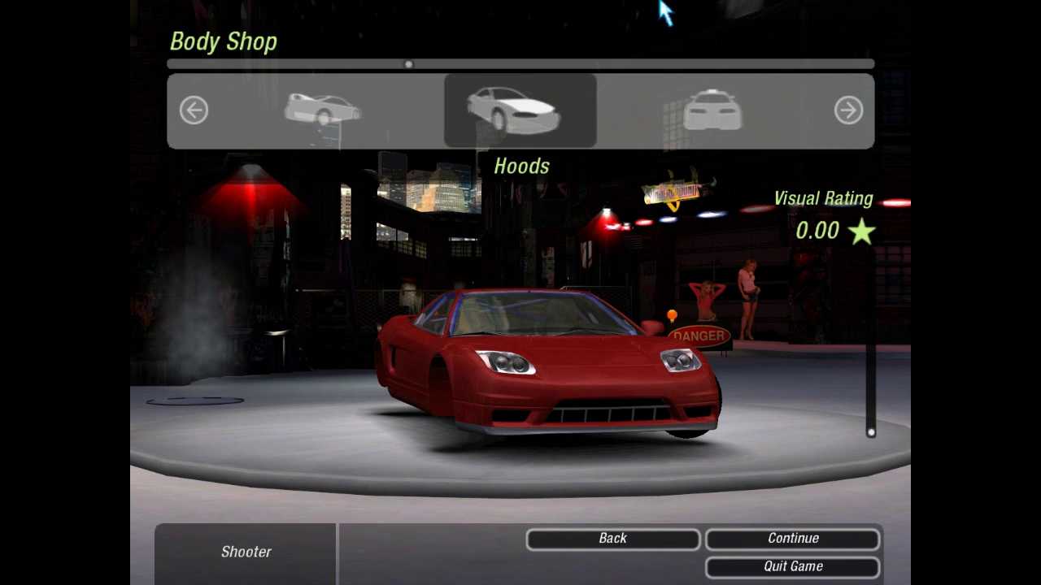
pyautogui.press('Right')
pyautogui.press('Right')
pyautogui.press('Right')
pyautogui.press('Right')
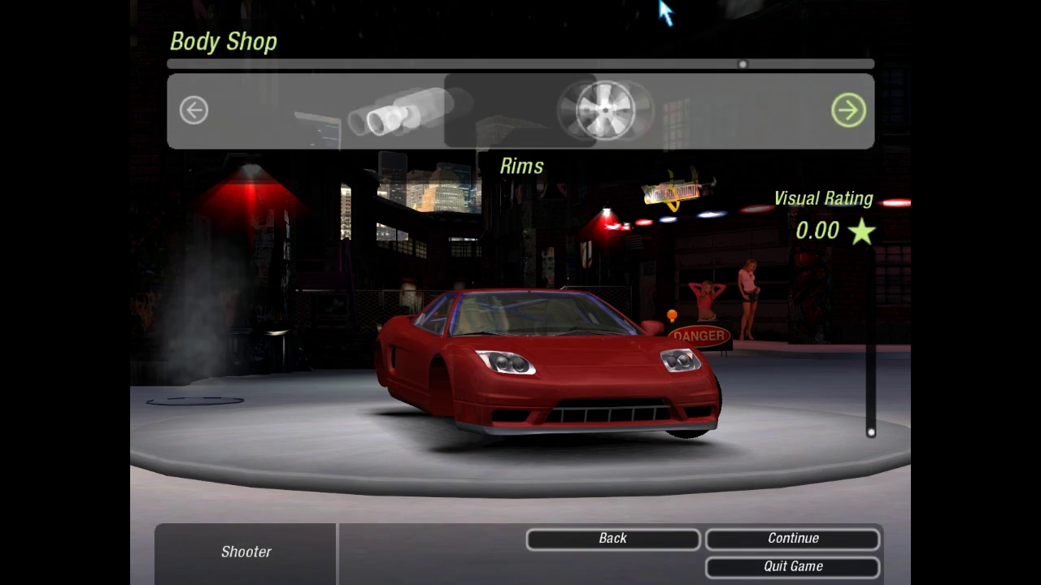
pyautogui.press('Return')
pyautogui.press('Right')
pyautogui.press('Right')
pyautogui.press('Right')
pyautogui.press('Right')
pyautogui.press('Right')
pyautogui.press('Return')
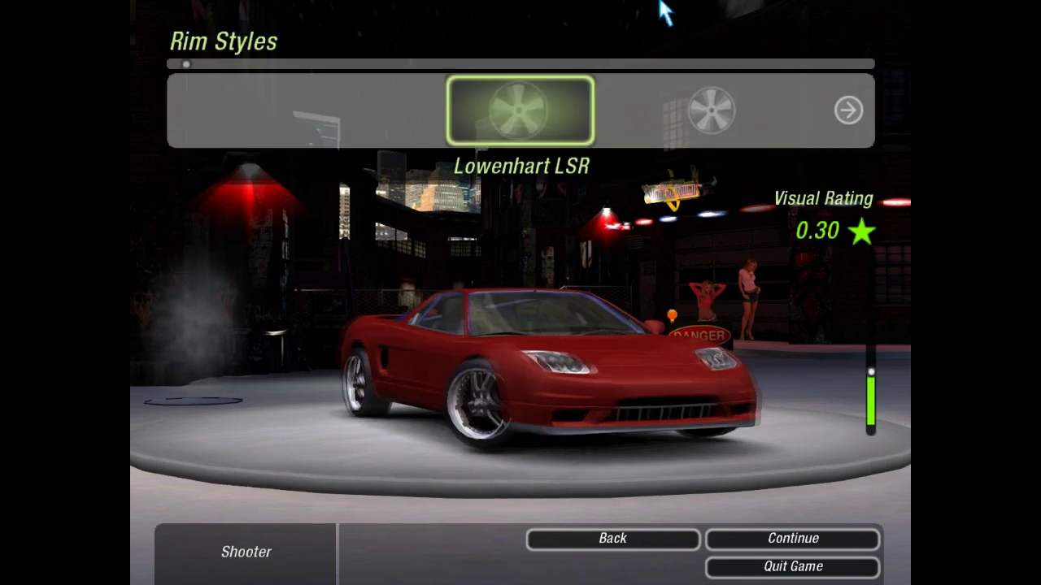
pyautogui.press('Escape')
pyautogui.press('Right')
pyautogui.press('Right')
pyautogui.press('Right')
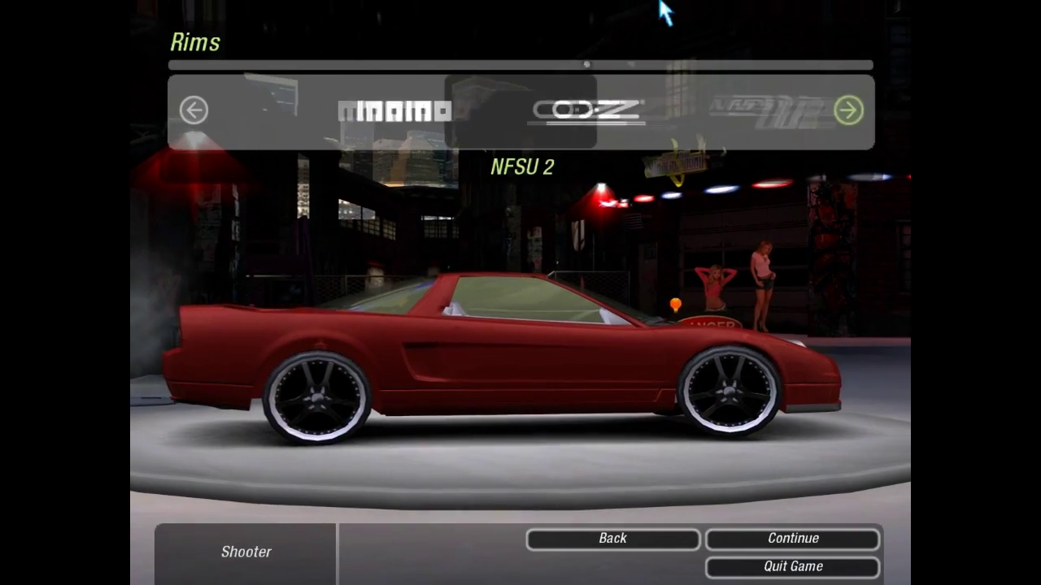
pyautogui.press('Escape')
# Step: In the Performance Shop, install the engine Street Package
pyautogui.press('Right')
pyautogui.press('Right')
pyautogui.press('Escape')
pyautogui.press('Right')
pyautogui.press('Return')
pyautogui.press('Return')
pyautogui.press('Right')
pyautogui.press('Return')
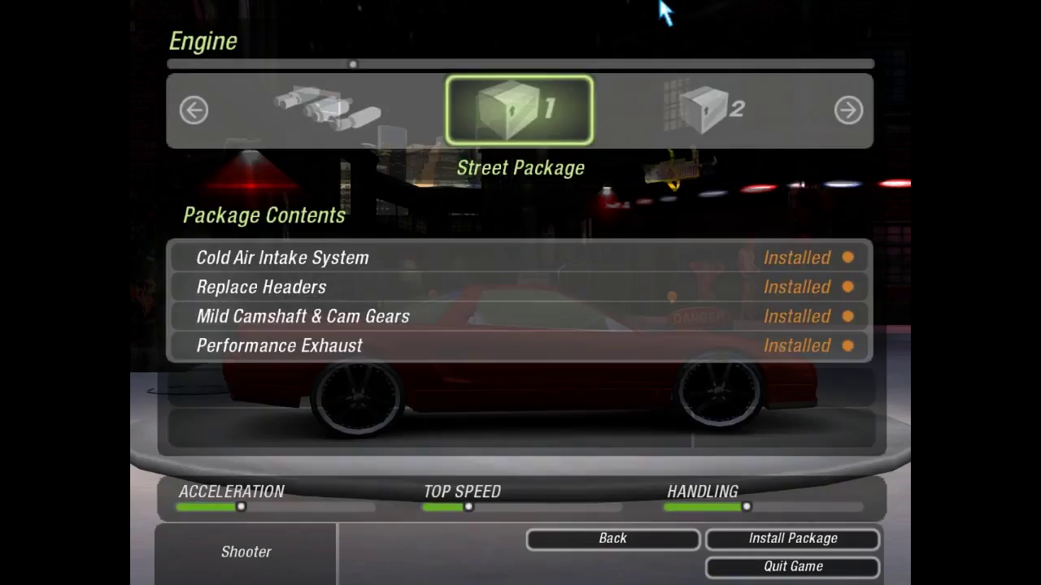
pyautogui.press('Escape')
# Step: Install the ECU Street, Pro and Extreme packages
pyautogui.press('Right')
pyautogui.press('Return')
pyautogui.press('Right')
pyautogui.press('Return')
pyautogui.press('Return')
pyautogui.press('Right')
pyautogui.press('Return')
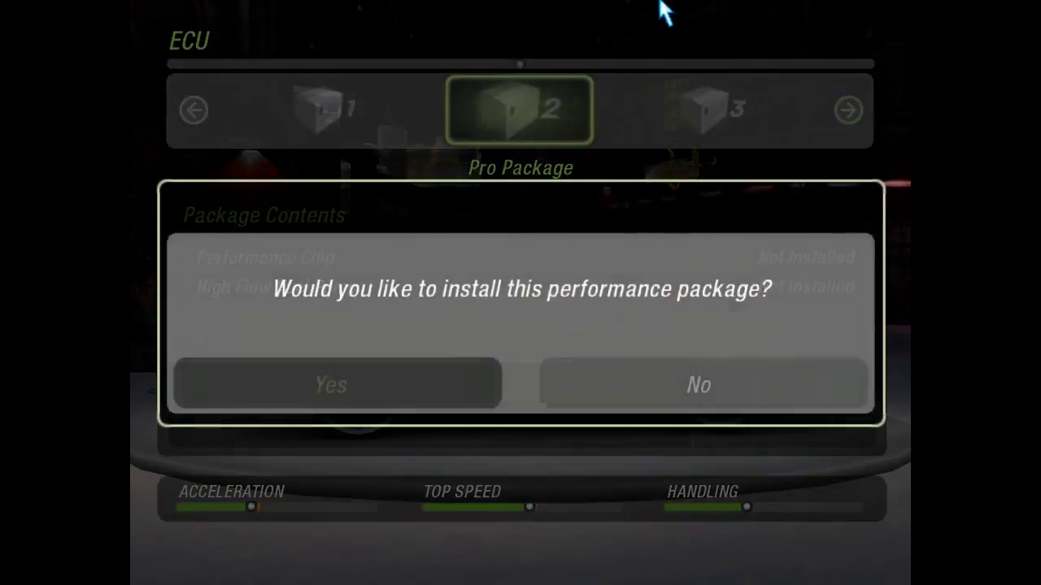
# Step: Install the transmission upgrade packages, from Street up to Extreme
pyautogui.press('Return')
pyautogui.press('Right')
pyautogui.press('Return')
pyautogui.press('Return')
pyautogui.press('Escape')
pyautogui.press('Right')
pyautogui.press('Return')
pyautogui.press('Return')
pyautogui.press('Return')
pyautogui.press('Right')
pyautogui.press('Return')
pyautogui.press('Return')
pyautogui.press('Right')
pyautogui.press('Return')
pyautogui.press('Return')
pyautogui.press('Escape')
# Step: Step through the nitrous packages and install one
pyautogui.press('Right')
pyautogui.press('Return')
pyautogui.press('Right')
pyautogui.press('Right')
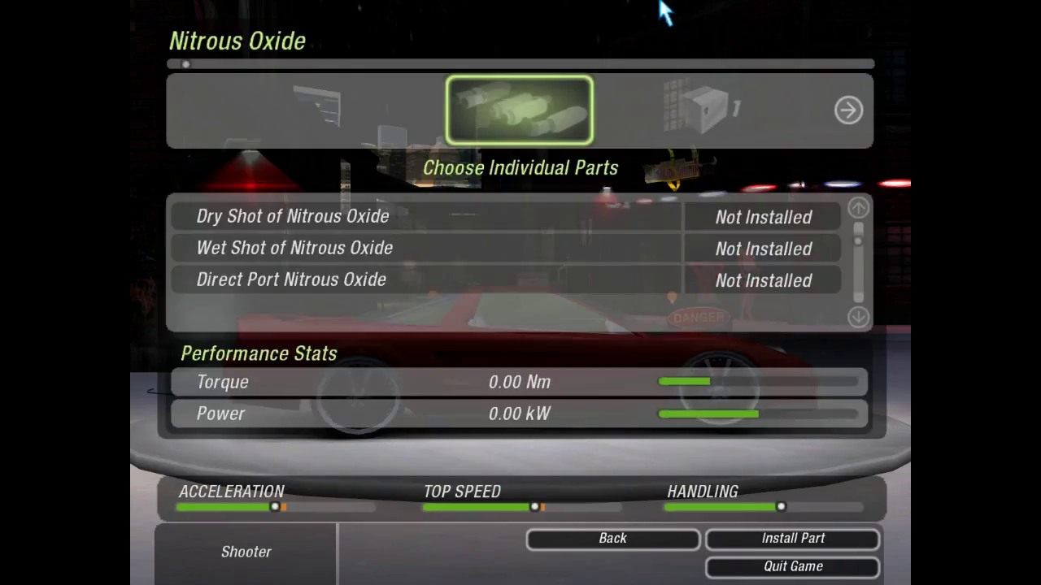
pyautogui.press('Right')
pyautogui.press('Right')
pyautogui.press('Return')
pyautogui.press('Right')
pyautogui.press('Escape')
pyautogui.press('Escape')
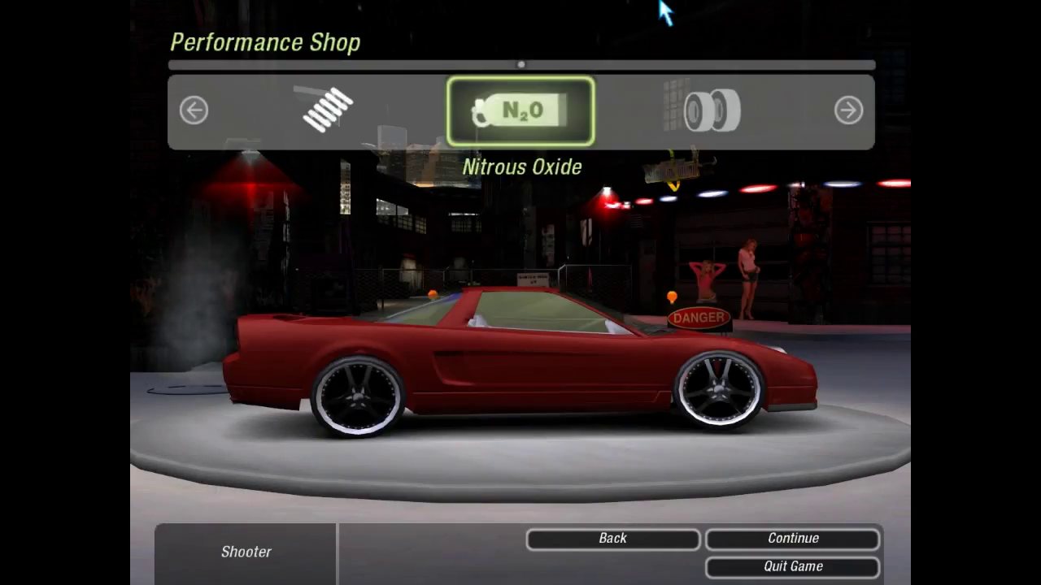
# Step: Install the tire Street and Pro packages
pyautogui.press('Escape')
pyautogui.press('Return')
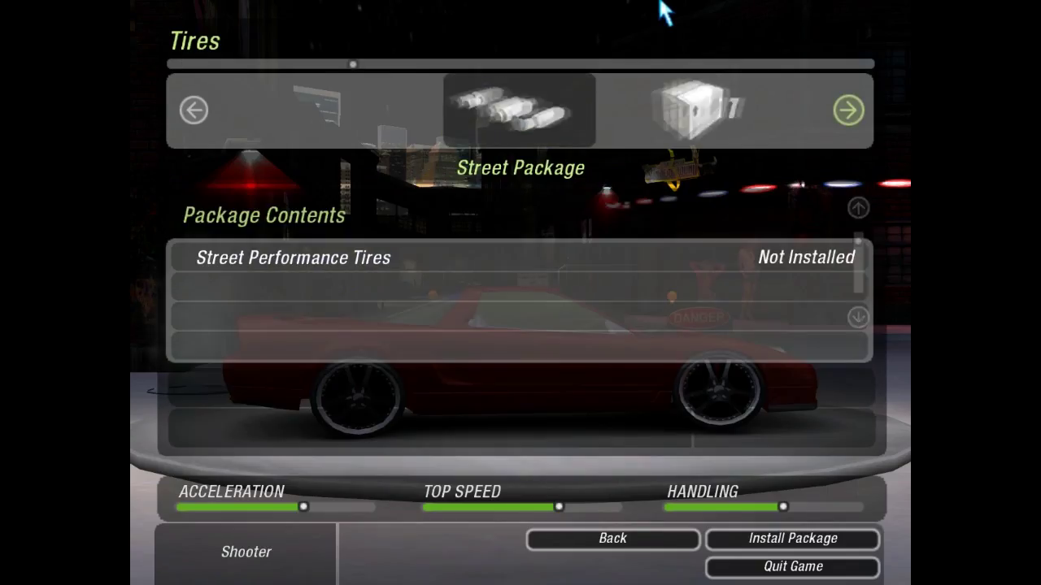
pyautogui.press('Right')
pyautogui.press('Return')
pyautogui.press('Right')
pyautogui.press('Escape')
pyautogui.press('Right')
# Step: Install the brake packages up to Extreme
pyautogui.press('Escape')
pyautogui.press('Right')
pyautogui.press('Return')
pyautogui.press('Return')
pyautogui.press('Escape')
pyautogui.press('Right')
pyautogui.press('Right')
pyautogui.press('Escape')
# Step: Install the Extreme weight reduction package
pyautogui.press('Return')
pyautogui.press('Right')
pyautogui.press('Right')
pyautogui.press('Return')
pyautogui.press('Return')
pyautogui.press('Escape')
# Step: Install the Extreme turbo package
pyautogui.press('Right')
pyautogui.press('Return')
pyautogui.press('Right')
pyautogui.press('Return')
pyautogui.press('Escape')
pyautogui.press('Right')
pyautogui.press('Return')
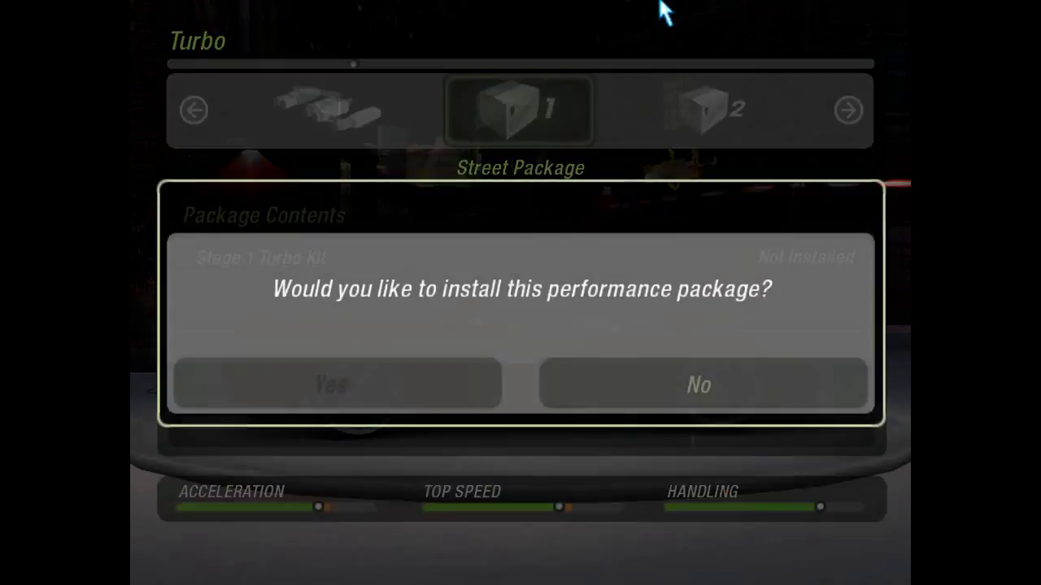
pyautogui.press('Escape')
pyautogui.press('Right')
pyautogui.press('Return')
pyautogui.press('Escape')
pyautogui.press('Escape')
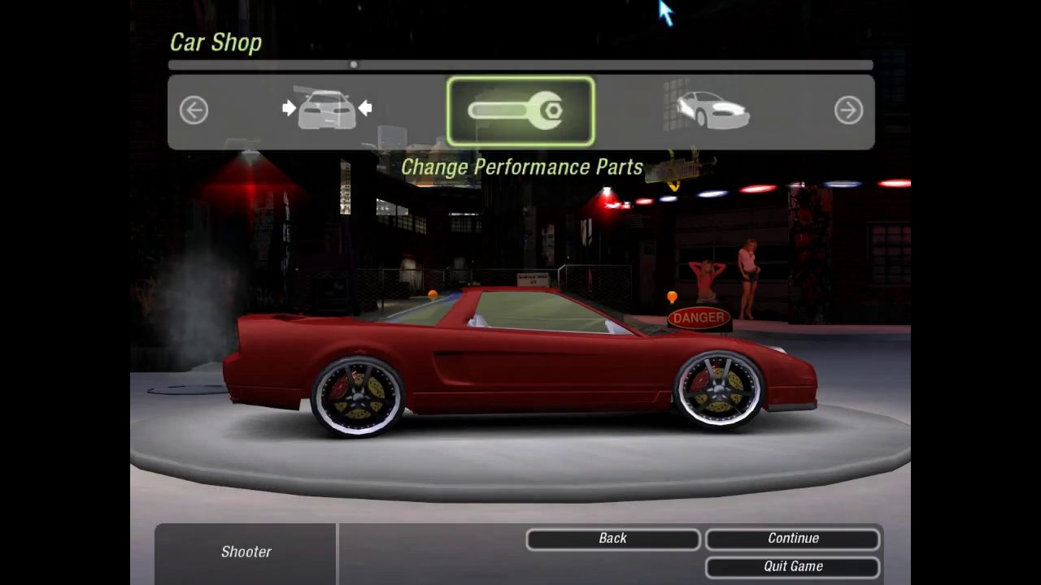
# Step: Paint the car metallic red and apply a rim powder coat in the Graphics Shop
pyautogui.press('Right')
pyautogui.press('Return')
pyautogui.press('Right')
pyautogui.press('Right')
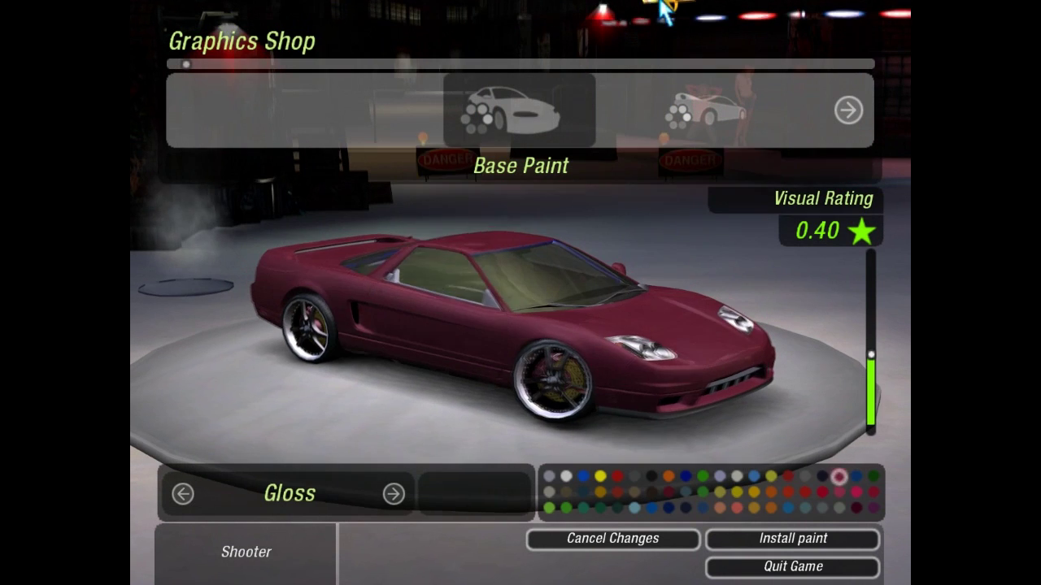
pyautogui.press('Right')
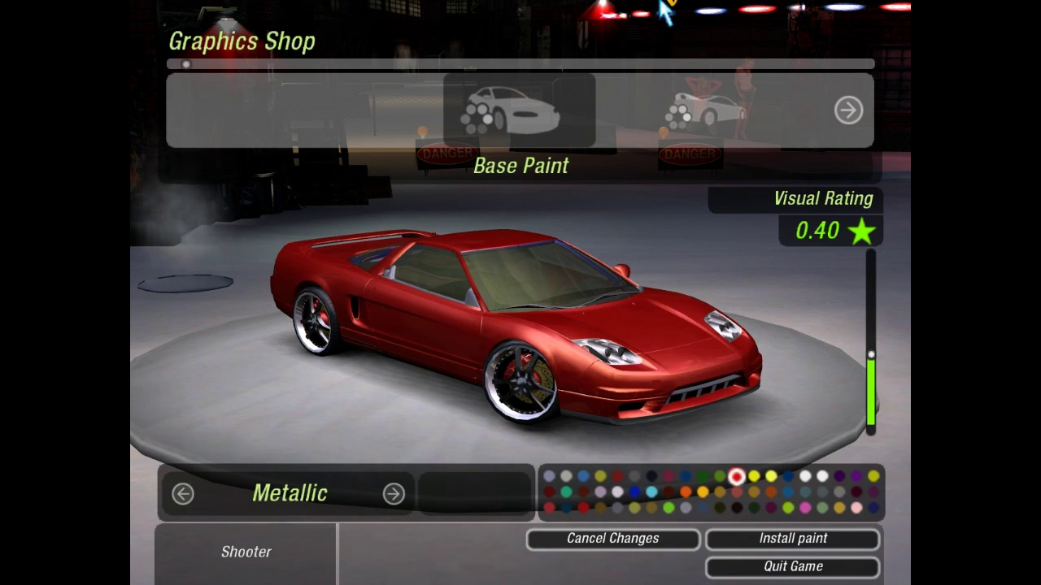
pyautogui.press('Return')
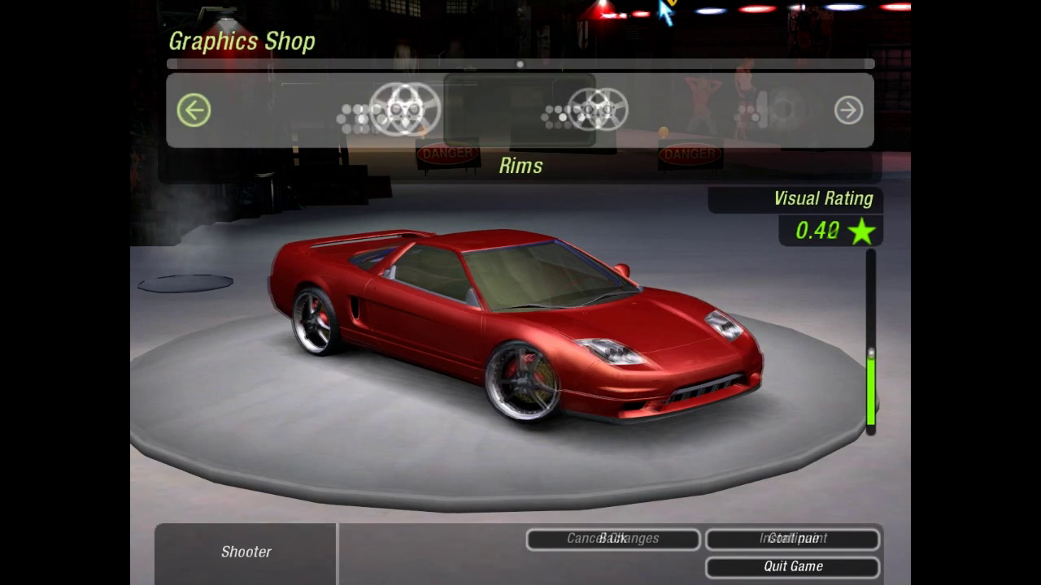
pyautogui.press('Escape')
pyautogui.press('Right')
# Step: Install red underglow neon from the Car Specialties Shop
pyautogui.press('Right')
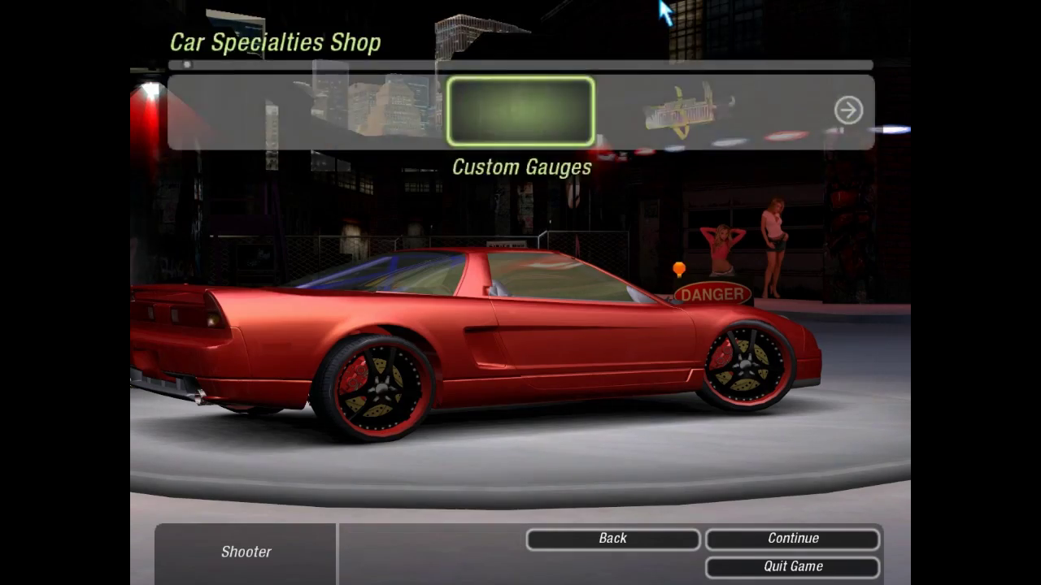
pyautogui.press('Right')
pyautogui.press('Return')
pyautogui.press('Down')
pyautogui.press('Return')
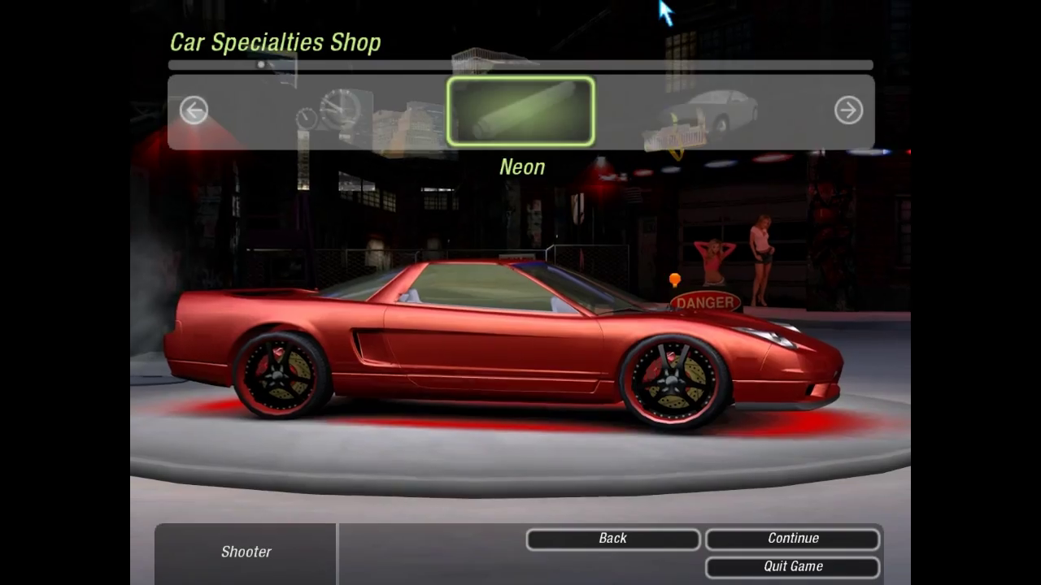
# Step: Apply Dark Black window tint and raise the hydraulics to LVL 3
pyautogui.press('Right')
pyautogui.press('Return')
pyautogui.press('Down')
pyautogui.press('Down')
pyautogui.press('Down')
pyautogui.press('Down')
pyautogui.press('Return')
pyautogui.press('Right')
pyautogui.press('Right')
pyautogui.press('Return')
pyautogui.press('Down')
pyautogui.press('Down')
pyautogui.press('Return')
pyautogui.press('Right')
# Step: Add the standard trunk audio layout and switch the doors from suicide to scissor
pyautogui.press('Return')
pyautogui.press('Down')
pyautogui.press('Return')
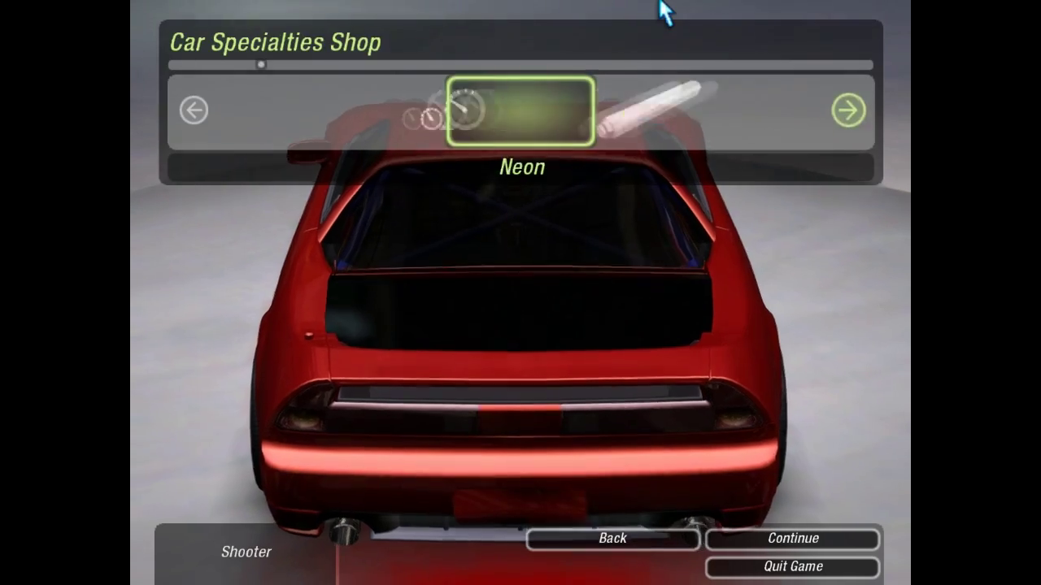
pyautogui.press('Right')
pyautogui.press('Right')
pyautogui.press('Right')
pyautogui.press('Right')
pyautogui.press('Return')
pyautogui.press('Down')
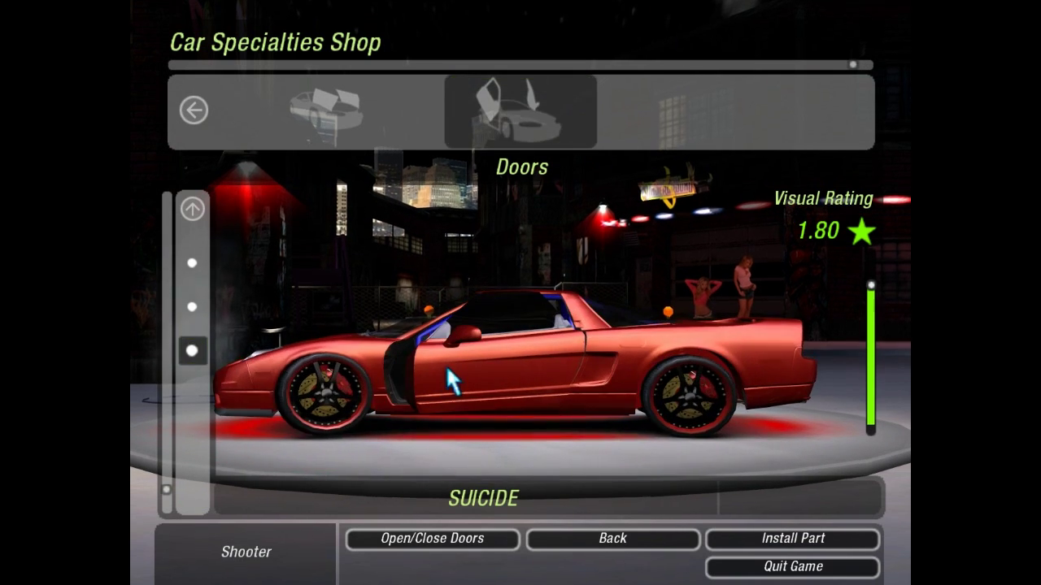
pyautogui.press('Up')
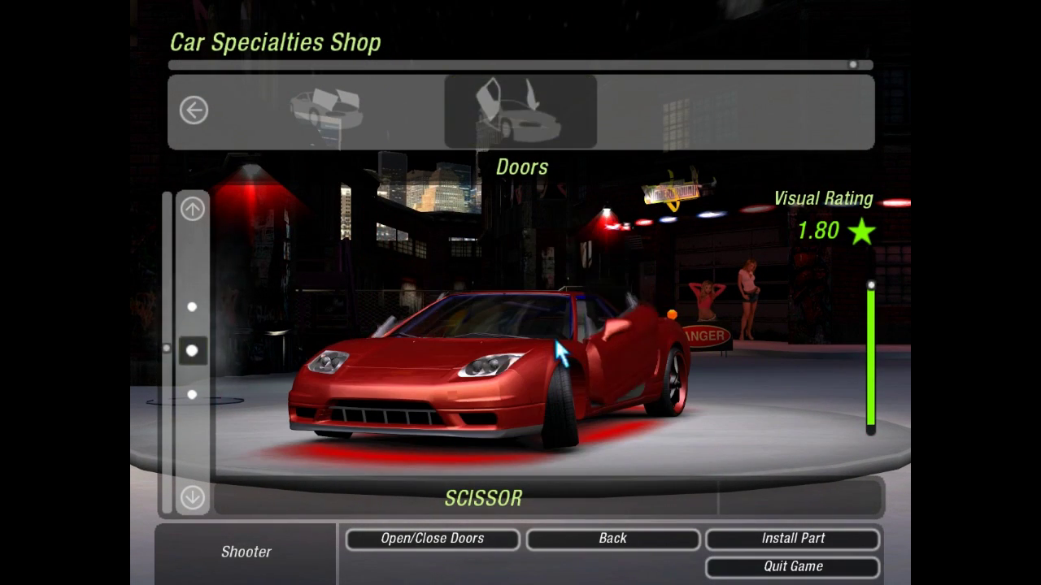
pyautogui.press('Return')
pyautogui.press('Escape')
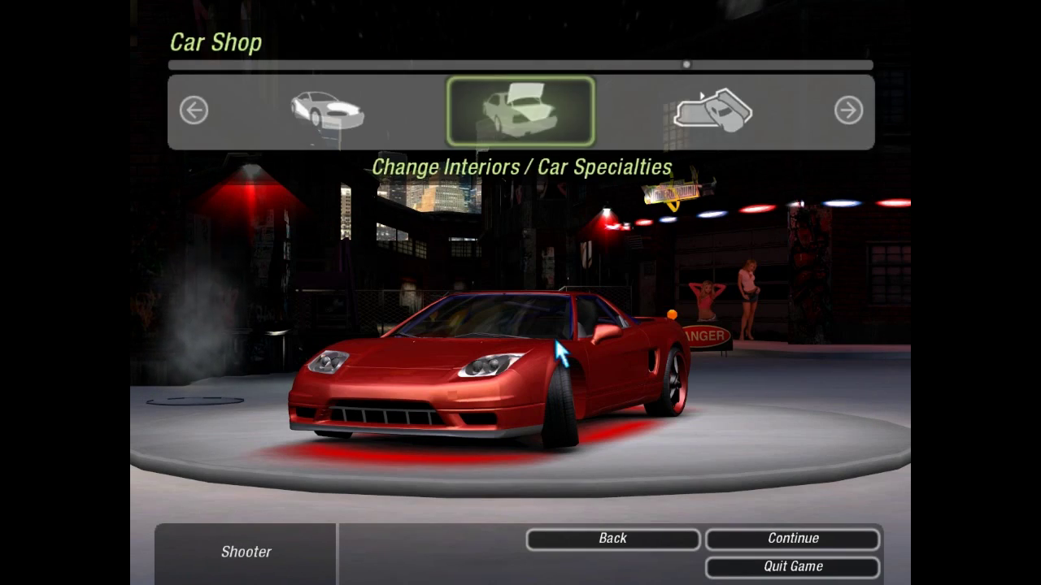
# Step: Save over the Mazda RX-8 slot, then launch a Free Run quick race with it
pyautogui.press('Escape')
pyautogui.press('Right')
pyautogui.press('Right')
pyautogui.press('Right')
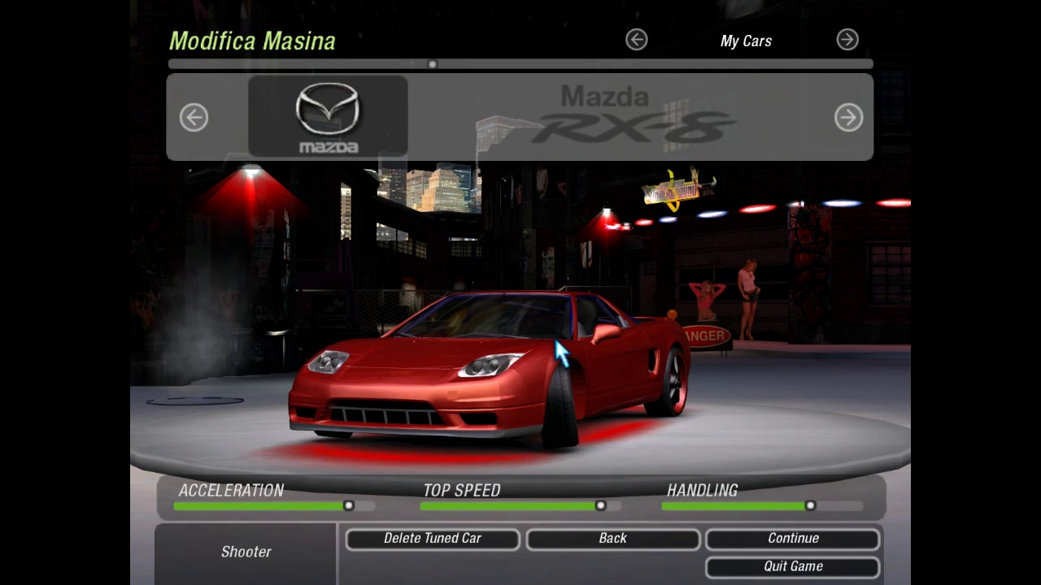
pyautogui.press('Left')
pyautogui.press('Escape')
pyautogui.press('Return')
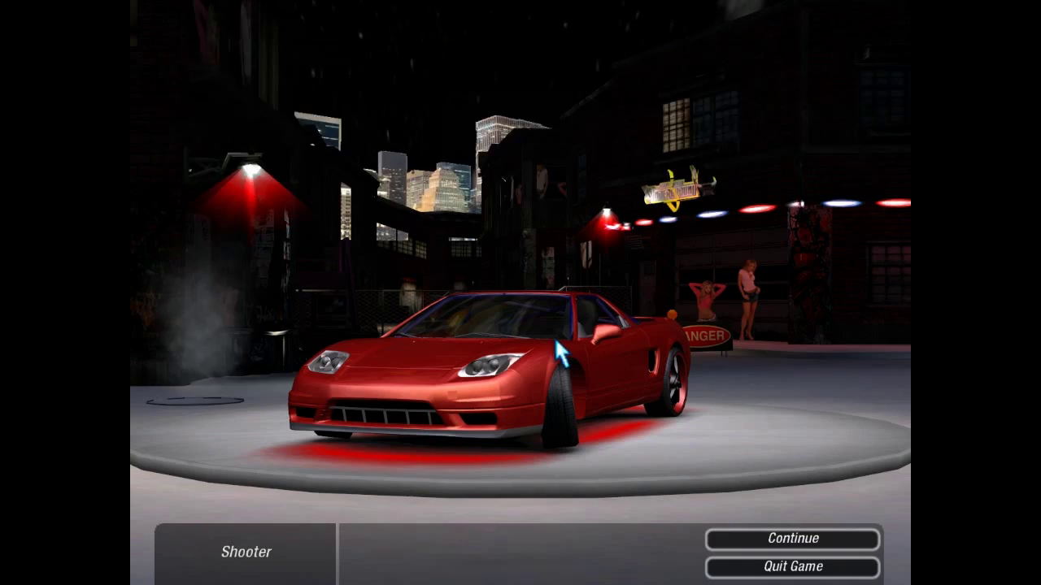
pyautogui.press('Return')
pyautogui.press('Return')
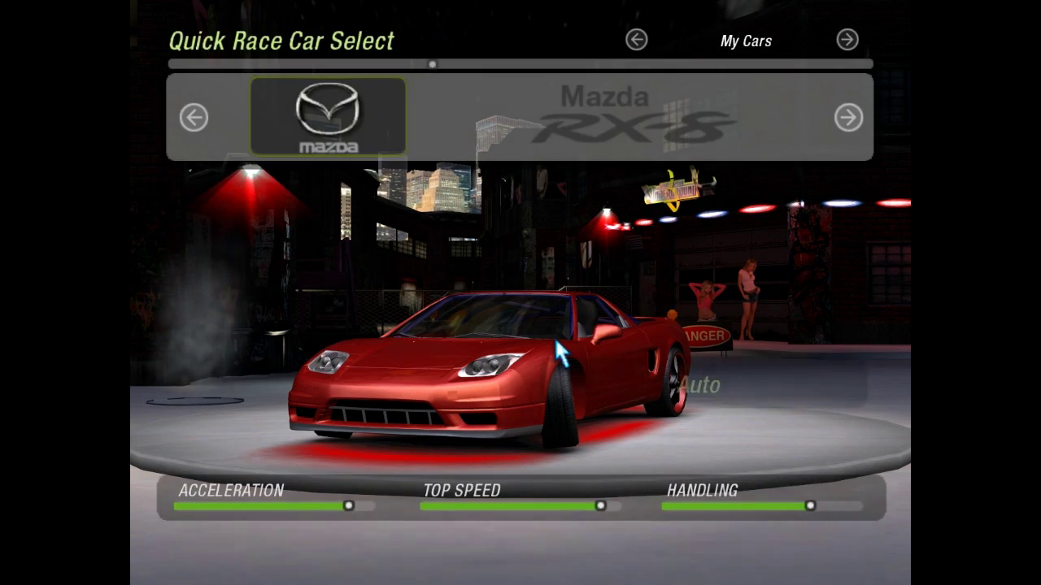
pyautogui.press('Return')
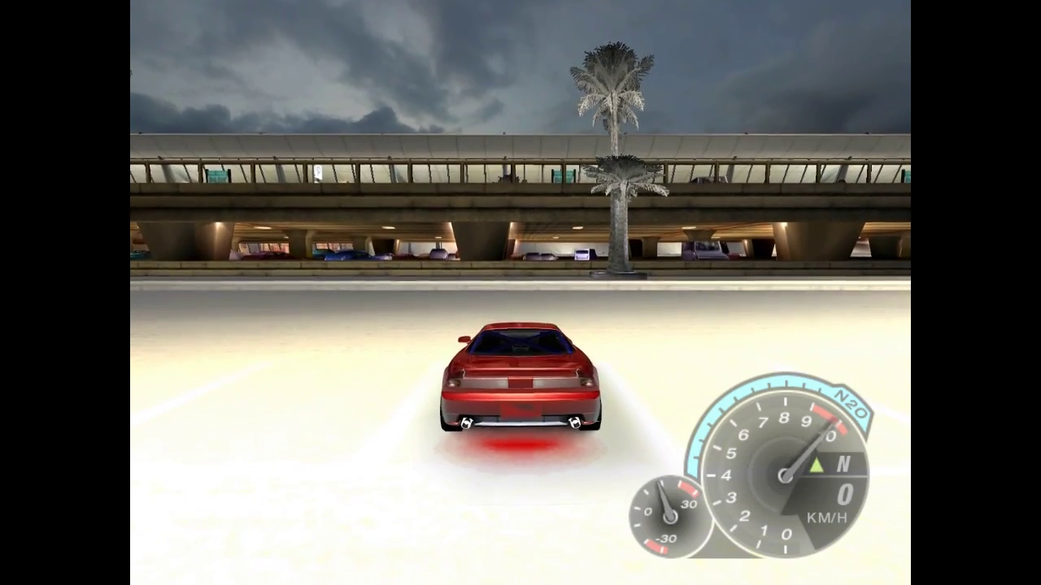
# Step: Accelerate away from the start and steer the red NSX along the Free Run track
pyautogui.press('Up')
pyautogui.press('Right')
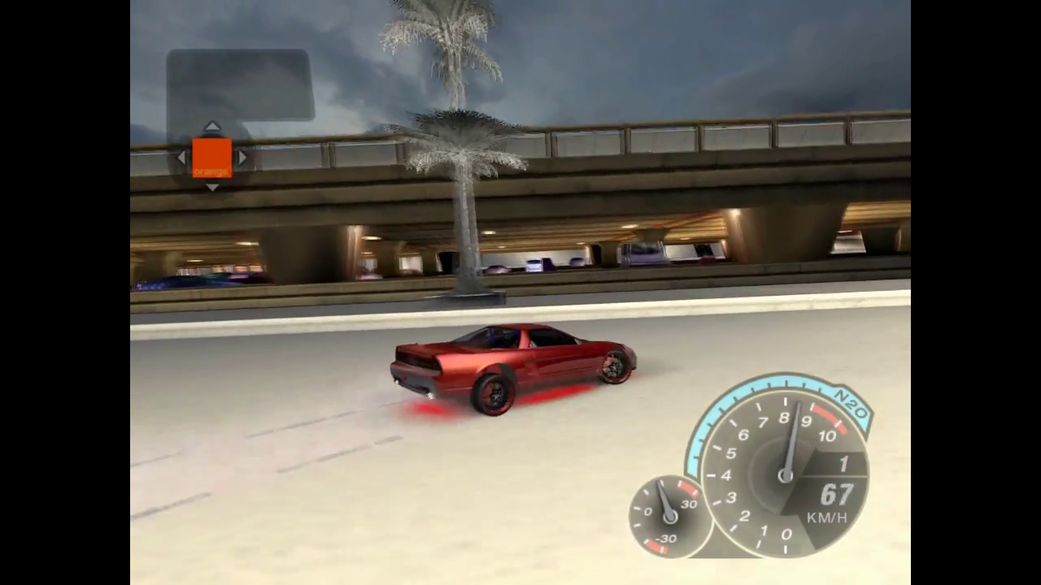